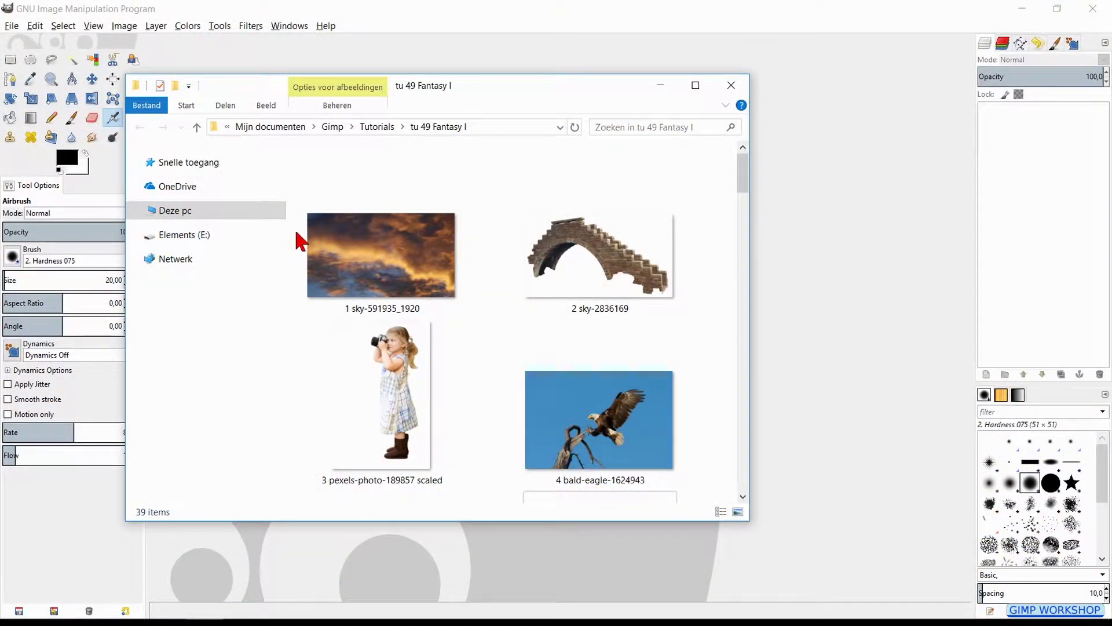
Select the sky, brick arch, girl and eagle images in Explorer and drag them into GIMP.
left_click_drag(296, 232, 653, 431)
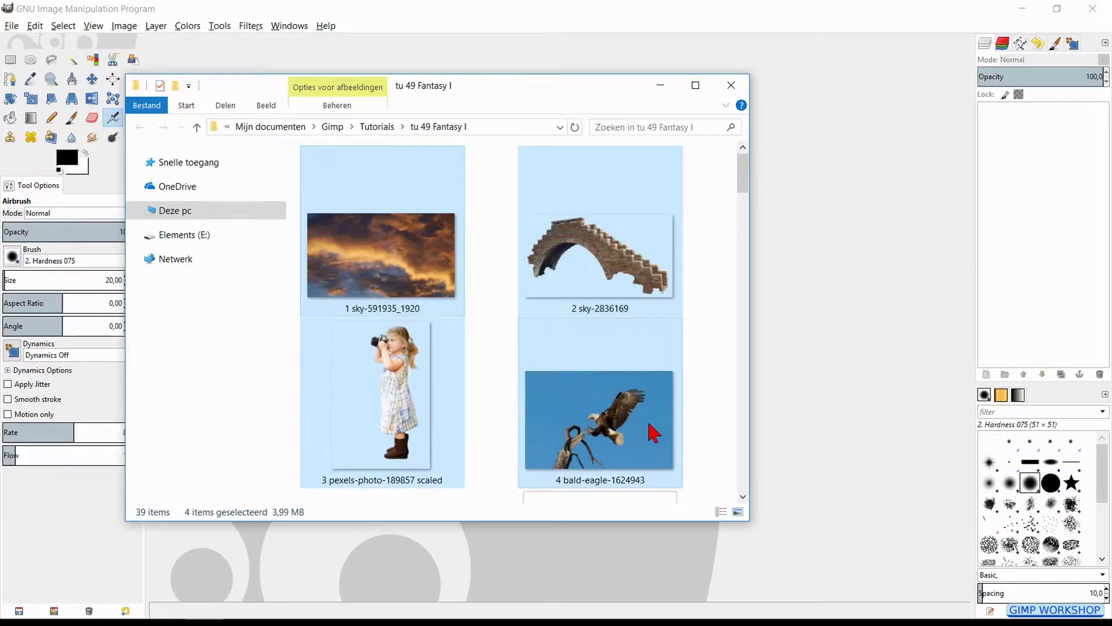
left_click_drag(389, 249, 825, 271)
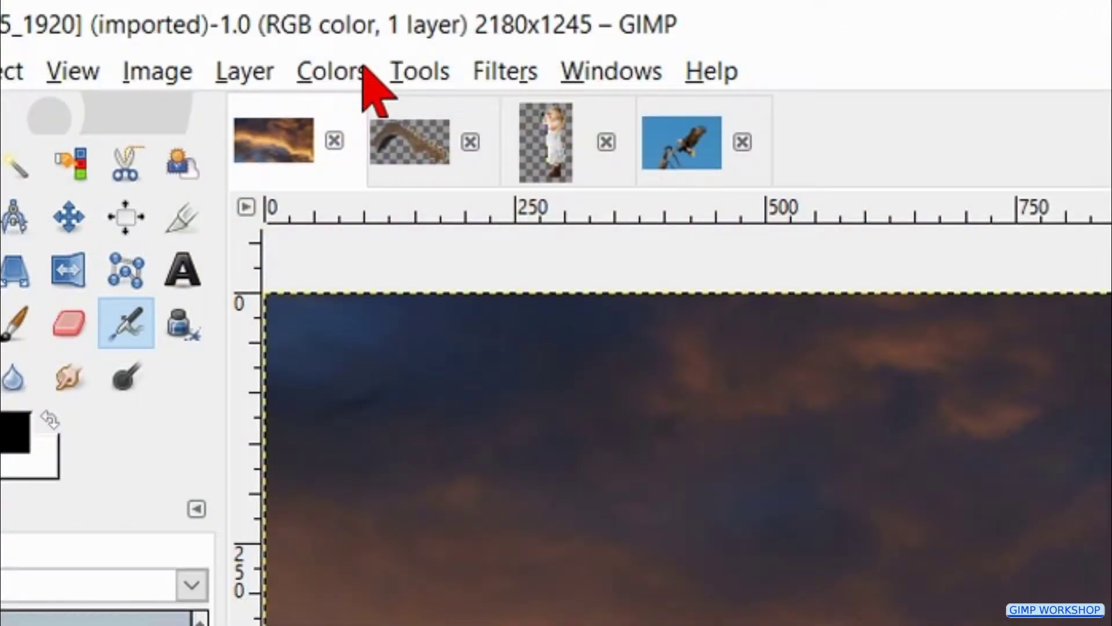
Darken the sunset sky with Brightness-Contrast: brightness -10, contrast 10.
left_click(364, 69)
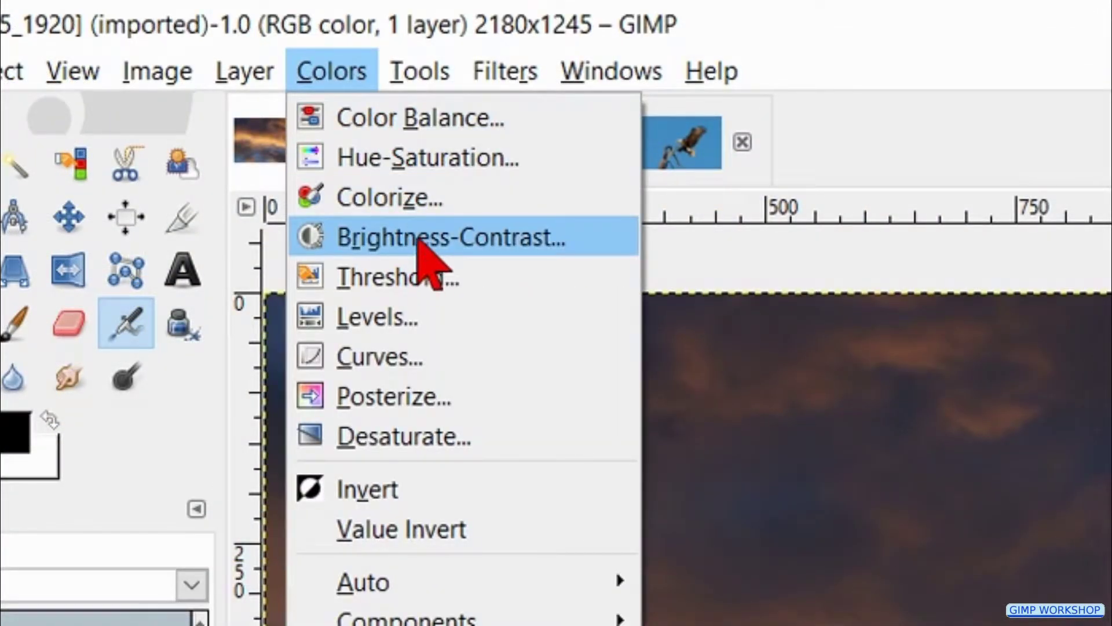
left_click(426, 240)
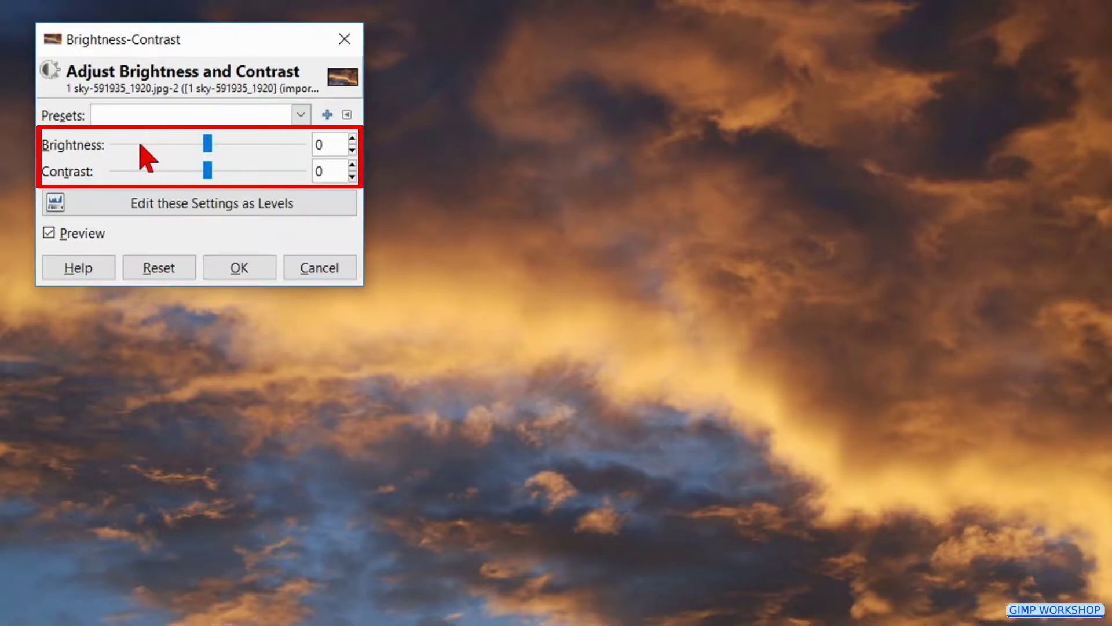
left_click(148, 157)
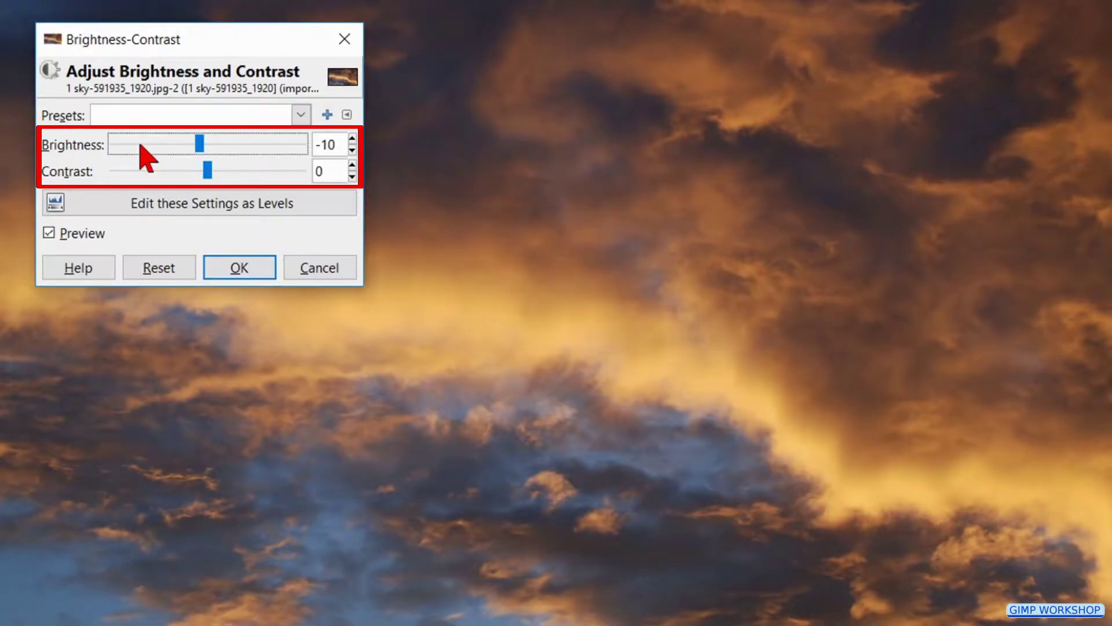
left_click(244, 172)
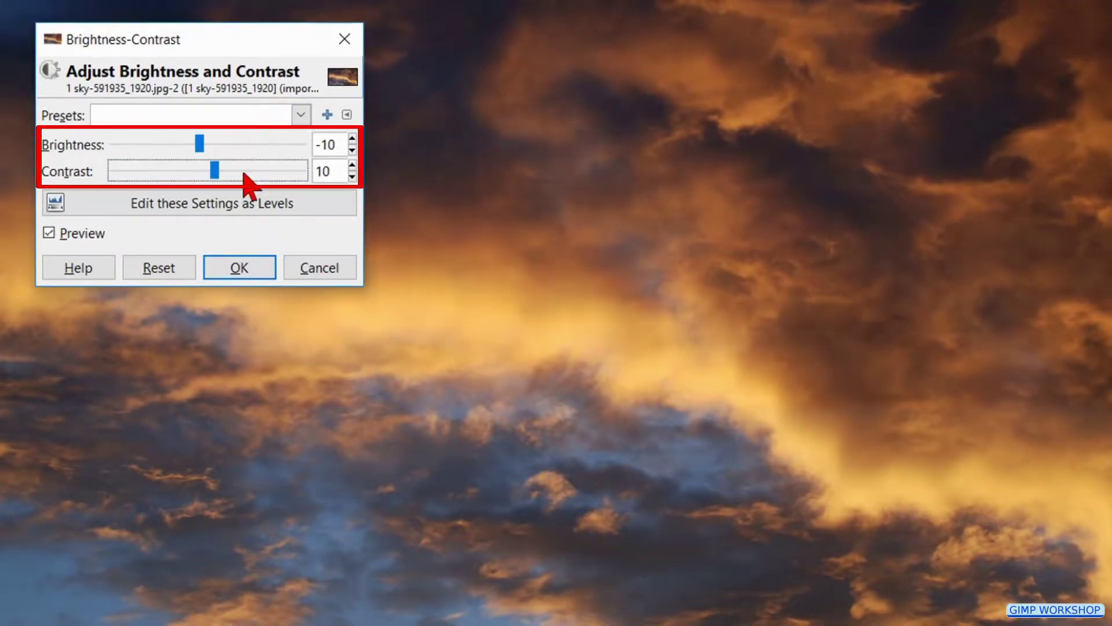
left_click(240, 270)
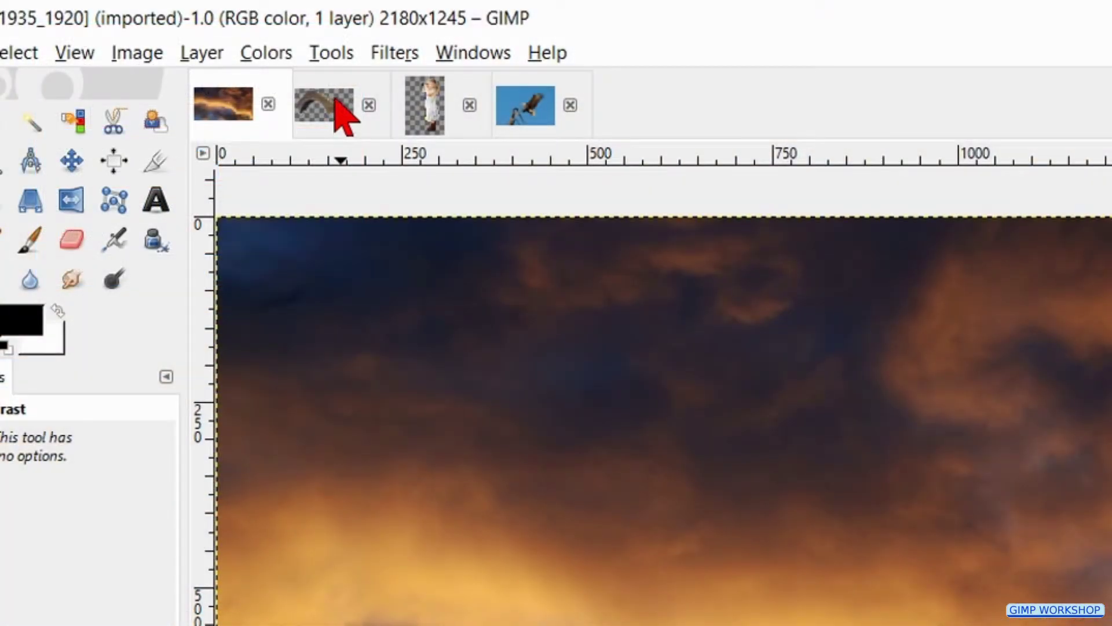
Drop the brick arch image onto the sky as a new layer named stairs.
left_click(345, 116)
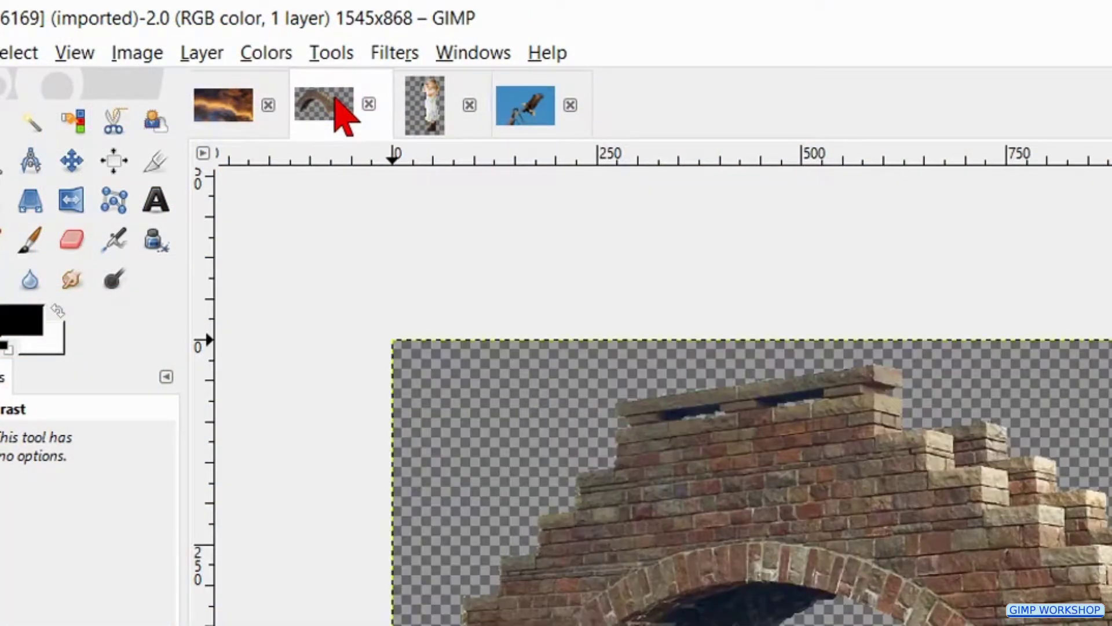
left_click_drag(344, 116, 342, 420)
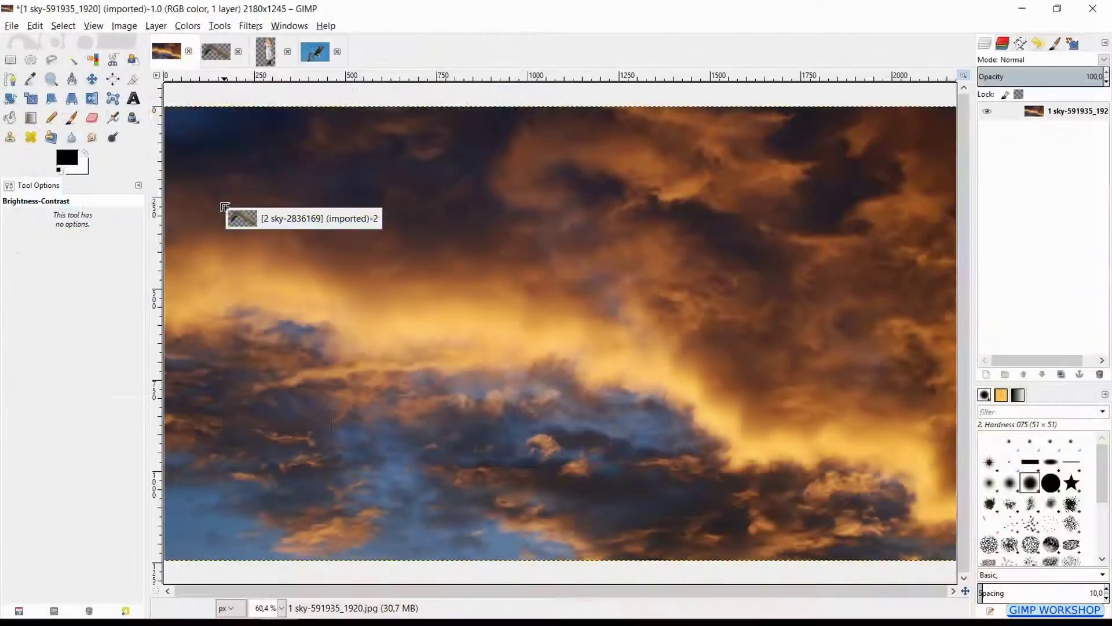
left_click_drag(223, 206, 221, 202)
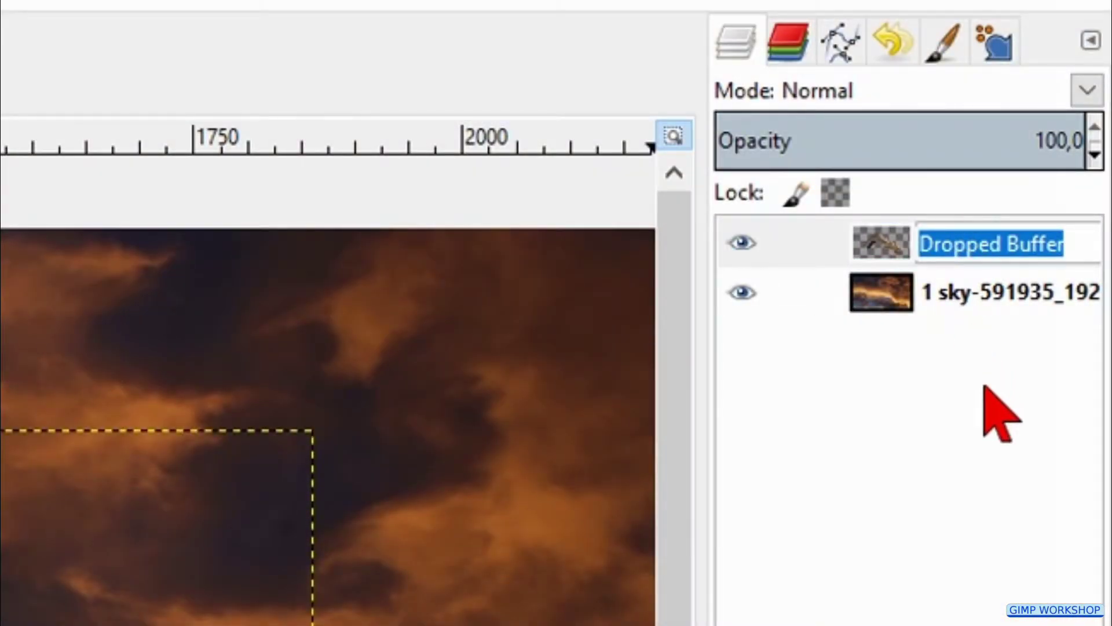
type("stairs")
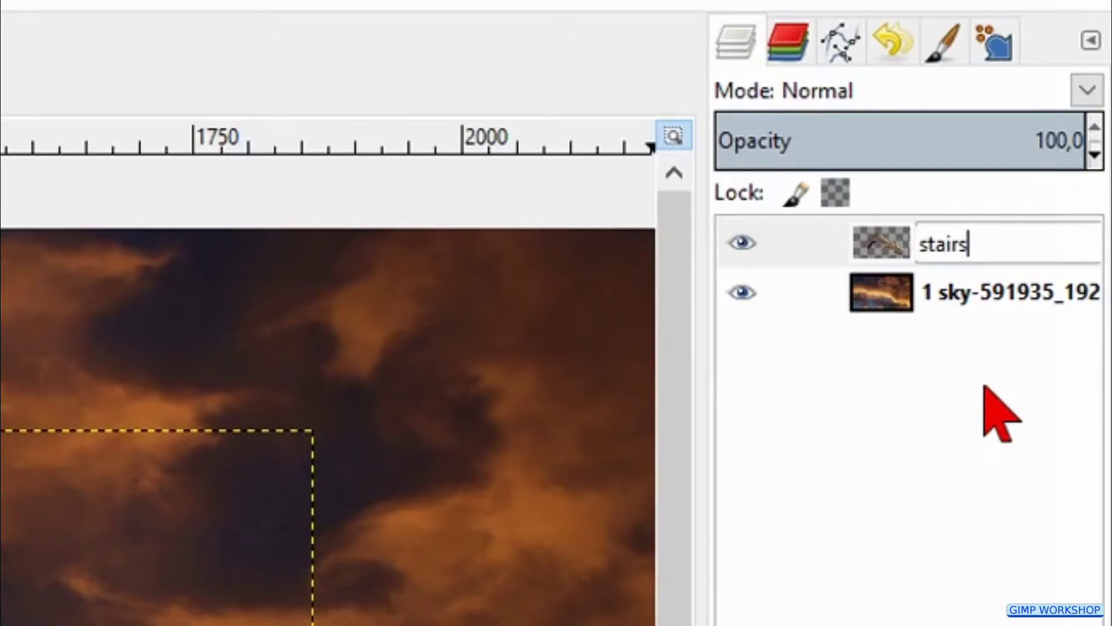
key("Return")
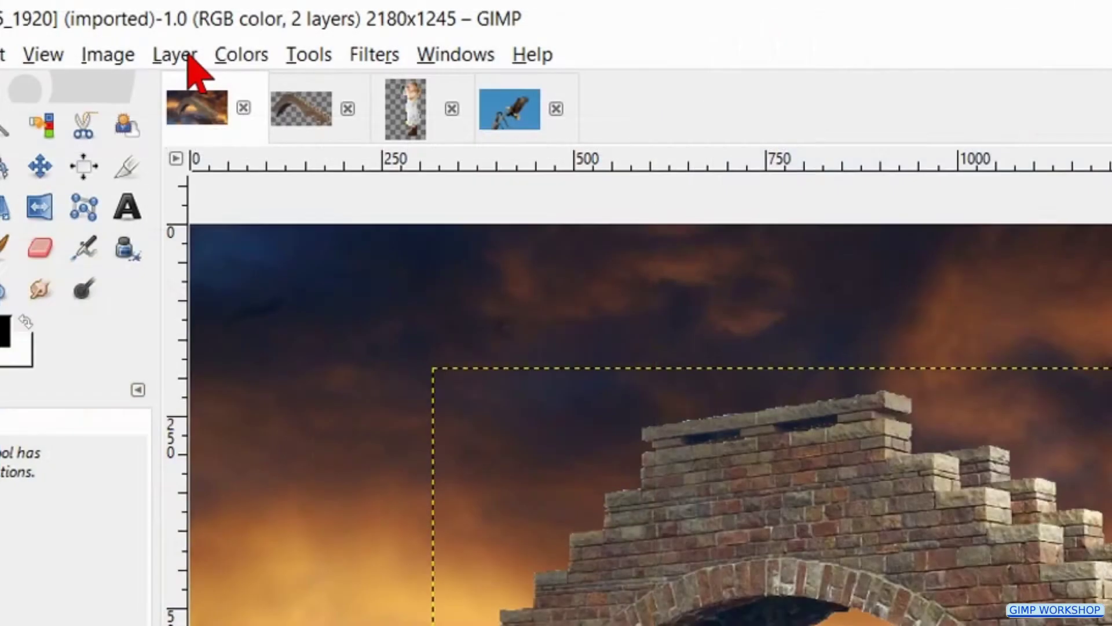
Flip the stairs layer horizontally.
left_click(177, 55)
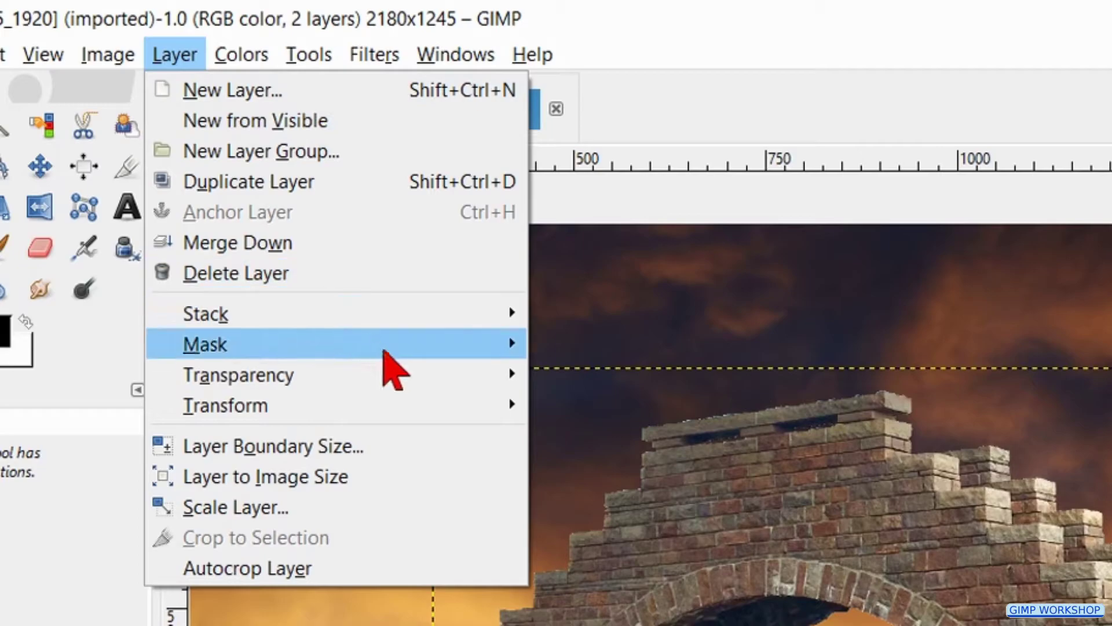
mouse_move(479, 409)
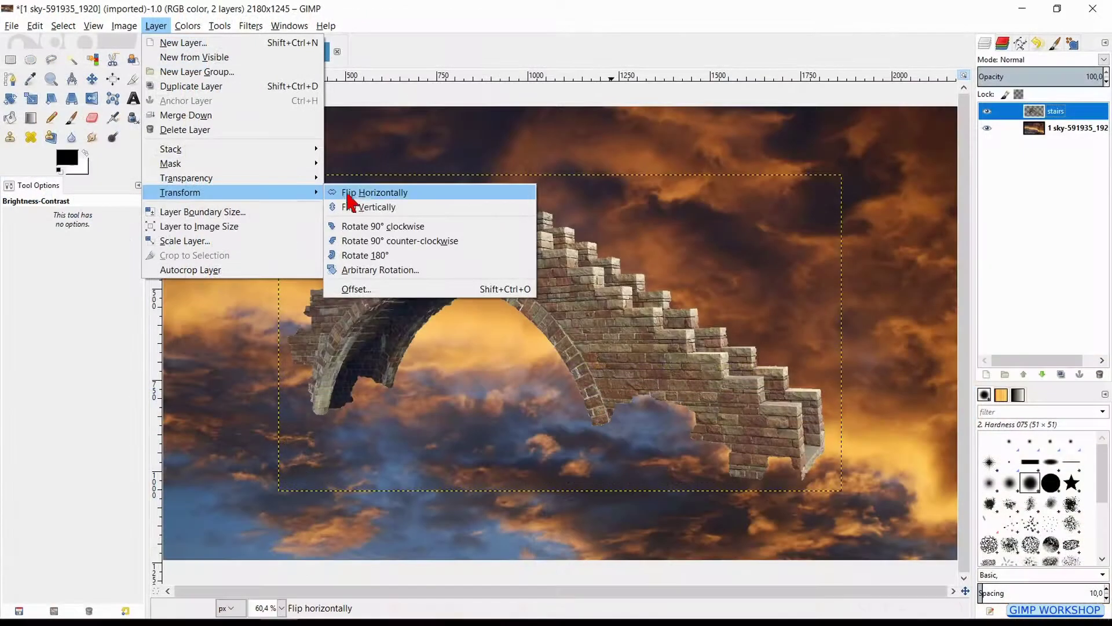
left_click(360, 194)
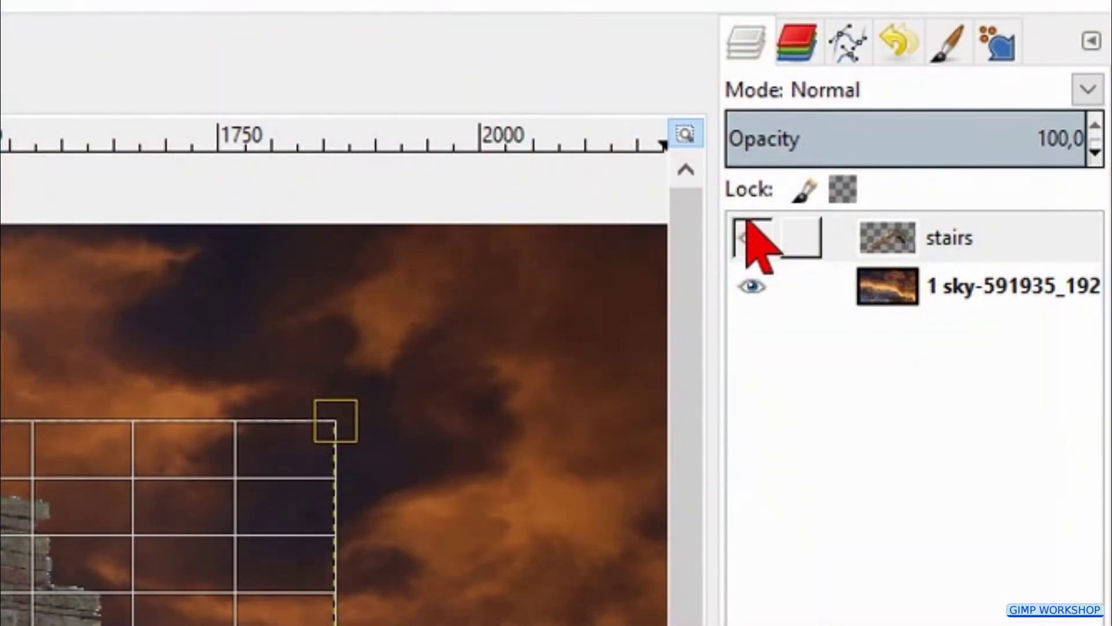
Scale the stairs layer proportionally to 1265×711 and move it right and down over the sky.
left_click(748, 226)
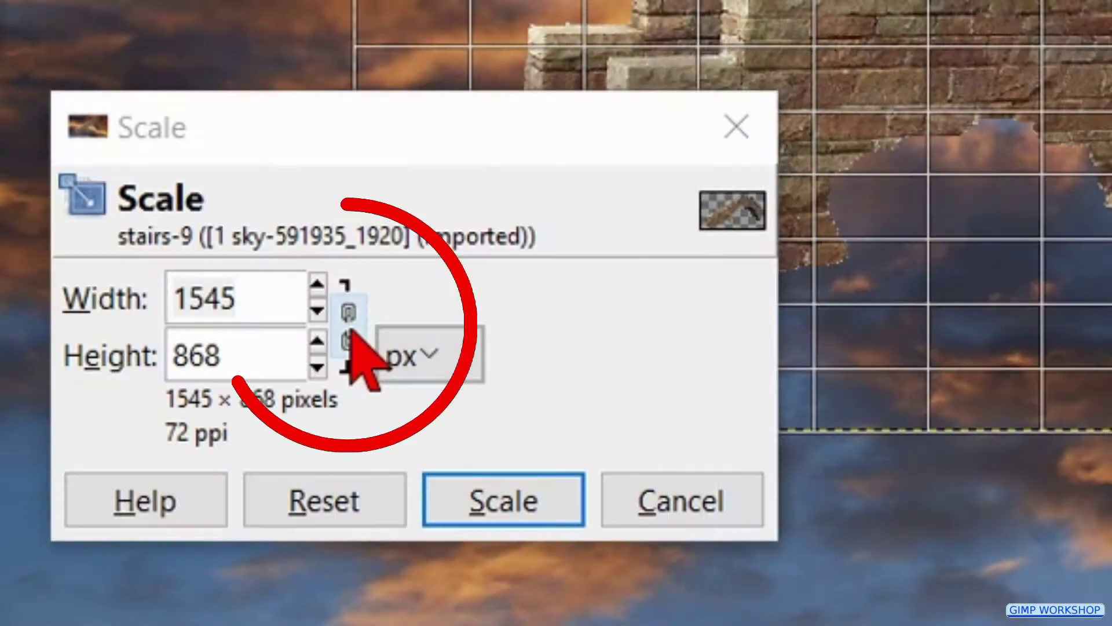
left_click(350, 331)
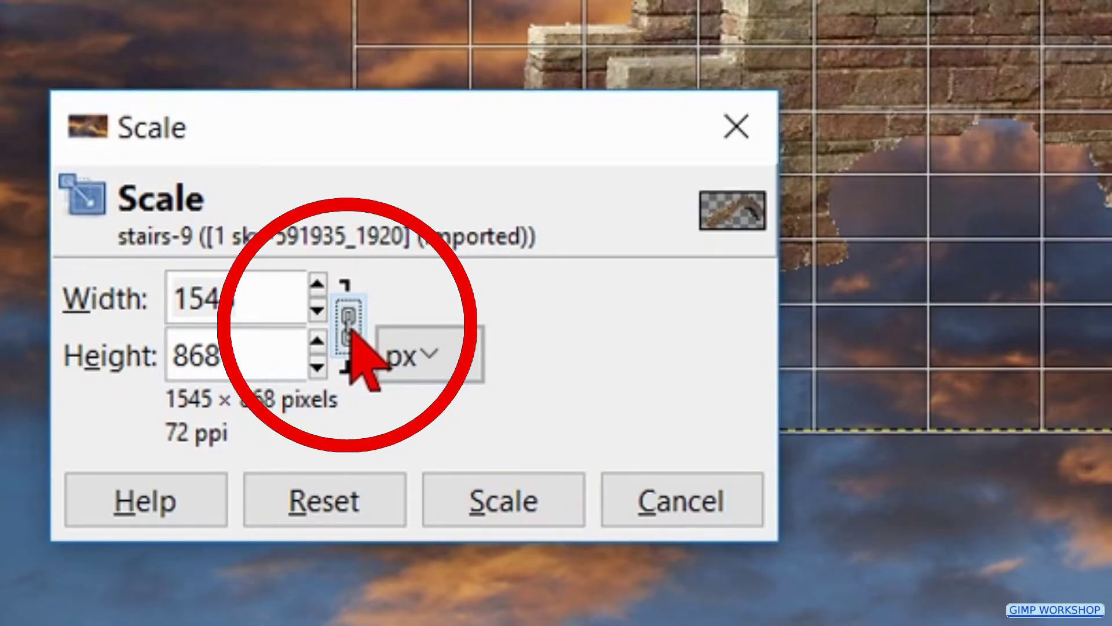
left_click_drag(249, 174, 350, 245)
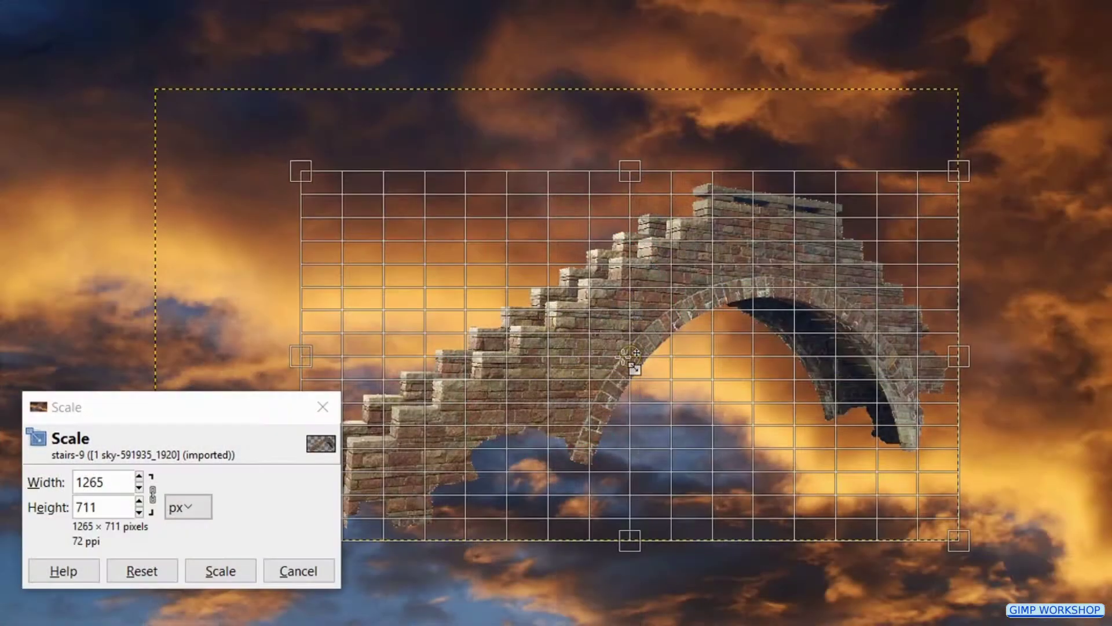
left_click_drag(553, 339, 966, 612)
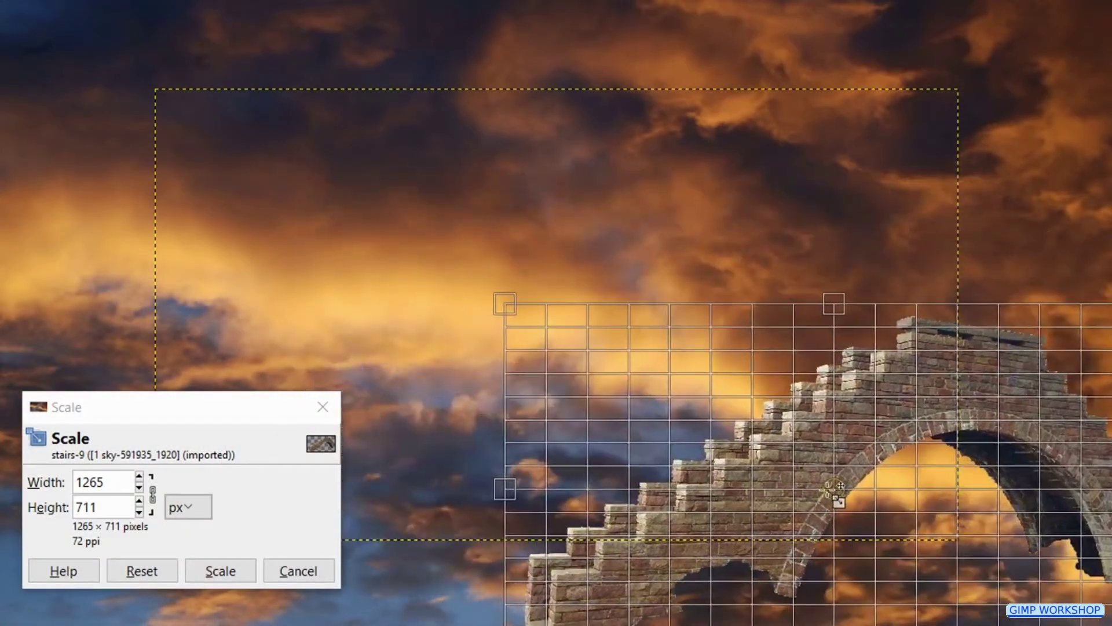
left_click_drag(829, 489, 853, 397)
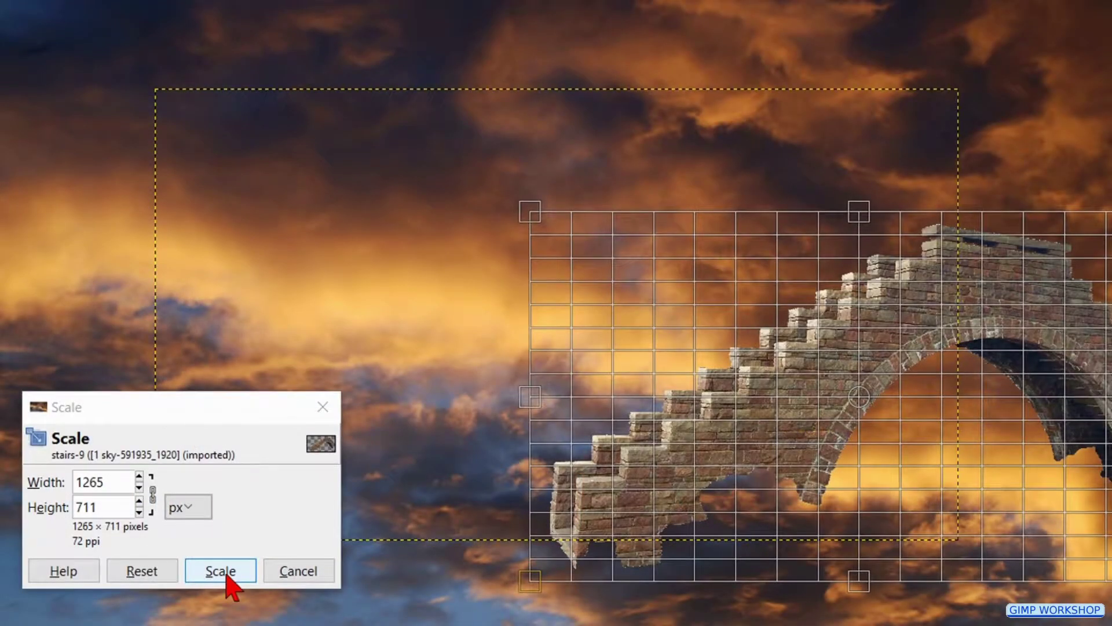
left_click(227, 573)
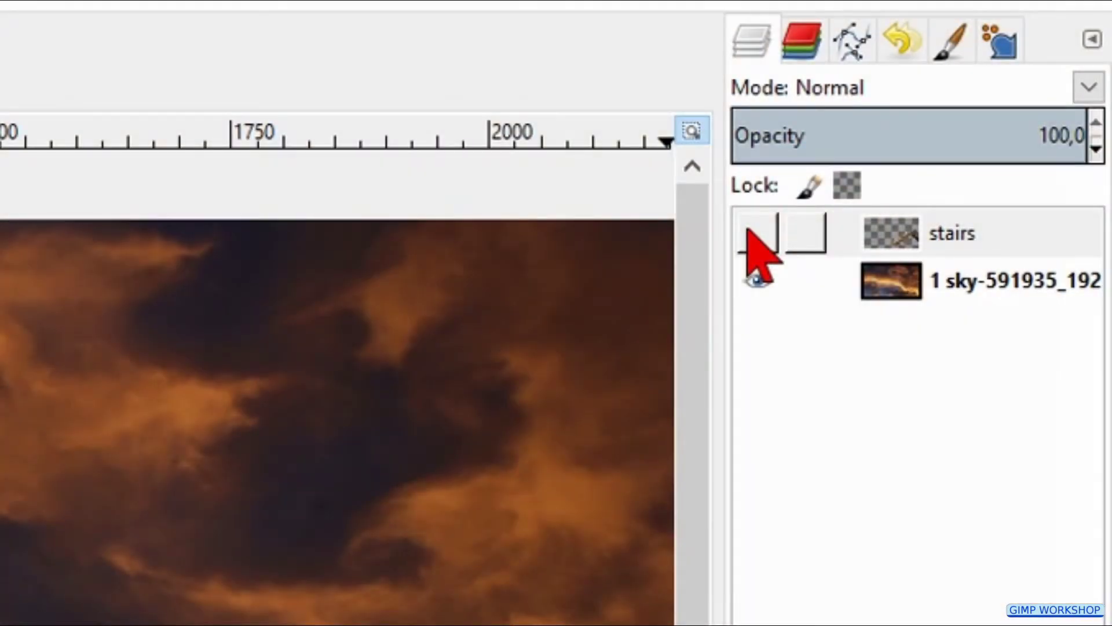
Drop the girl-with-camera image onto the sky composite as a layer named girl above stairs.
left_click(753, 232)
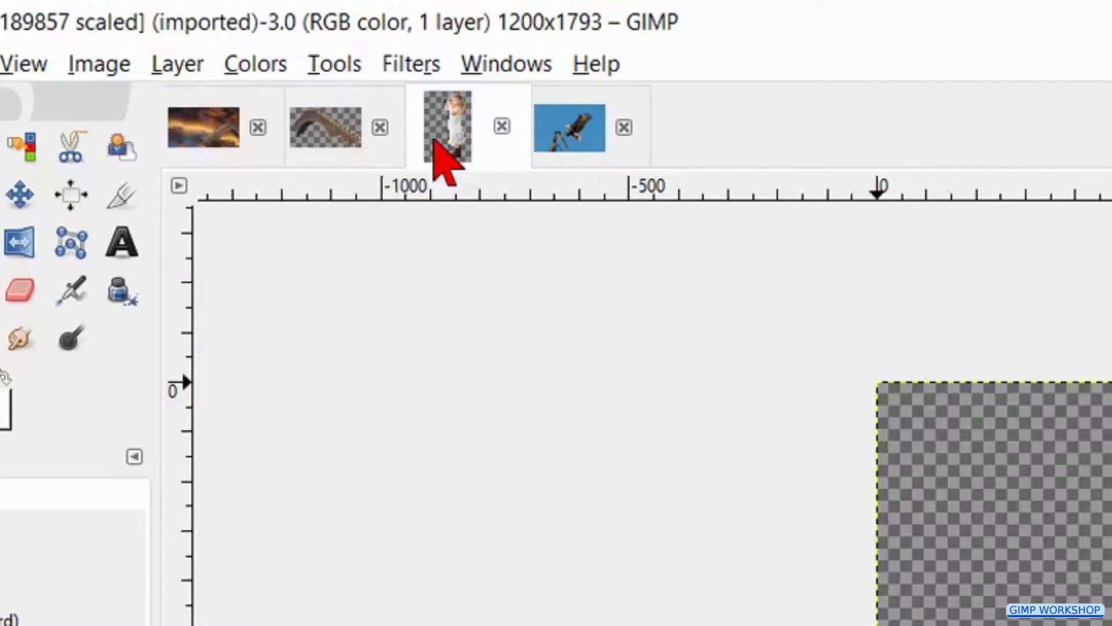
left_click(330, 131)
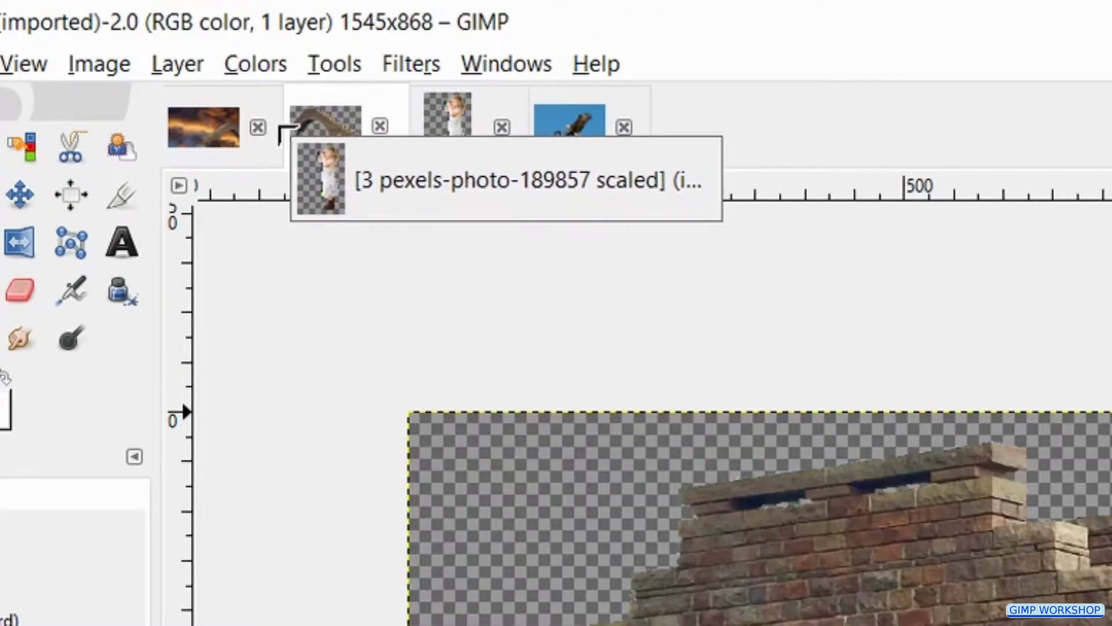
left_click_drag(281, 133, 435, 420)
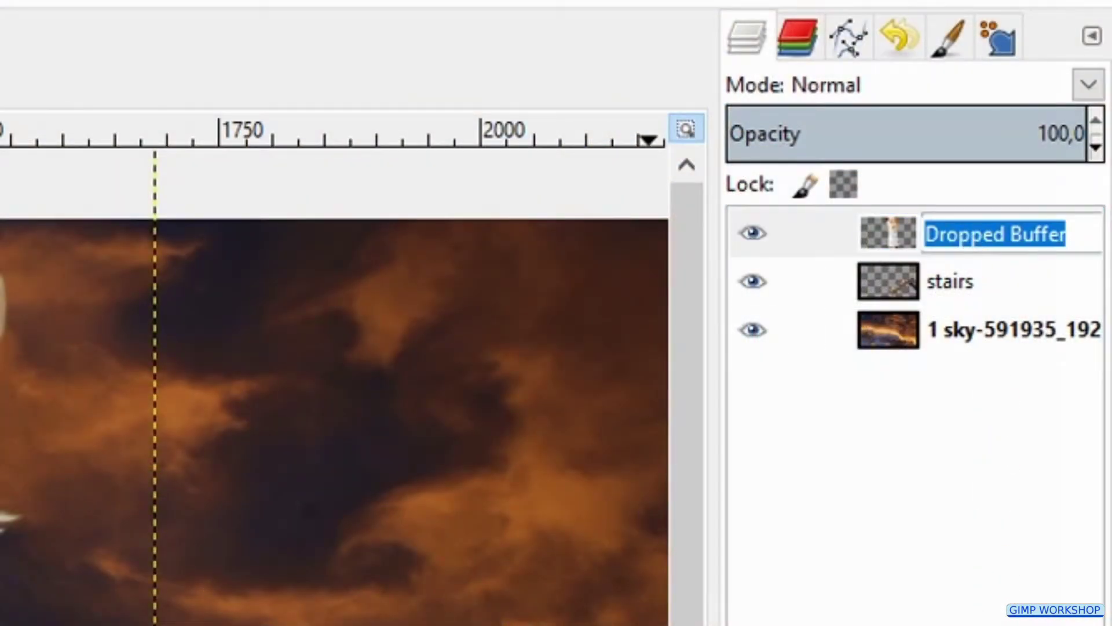
type("girl")
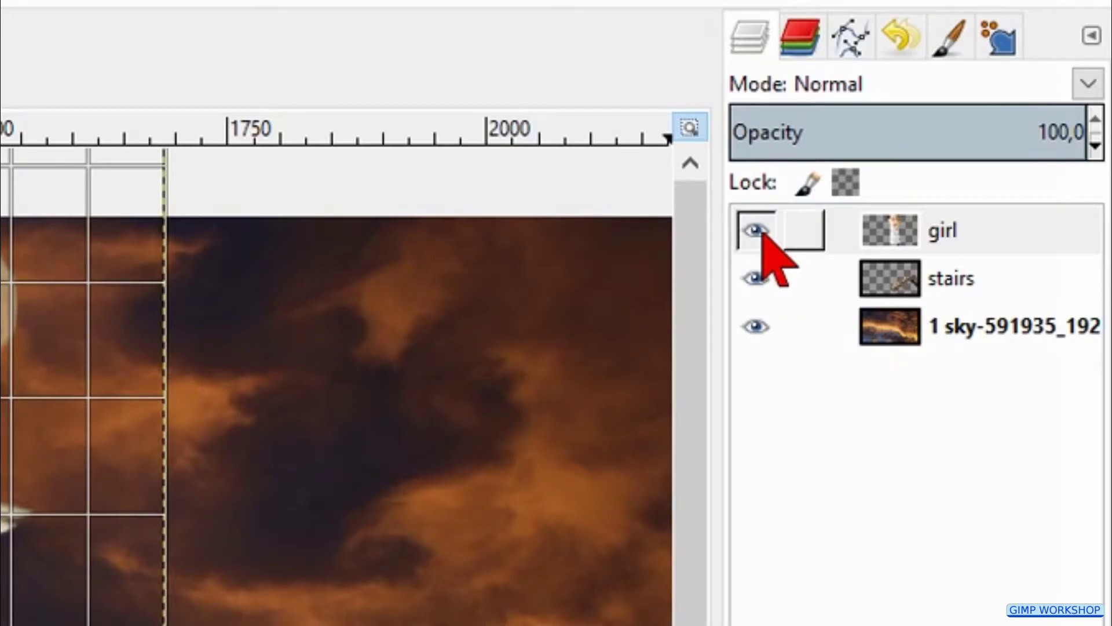
Shrink the girl layer to 314×469 px and position her standing on a brick step.
left_click(764, 235)
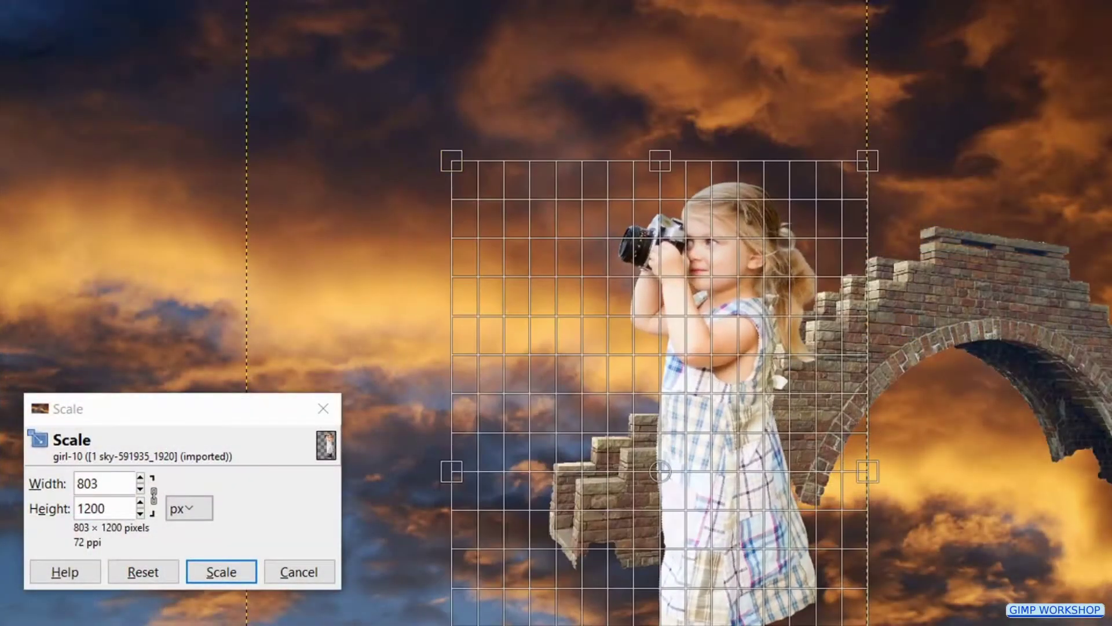
left_click_drag(452, 625, 669, 457)
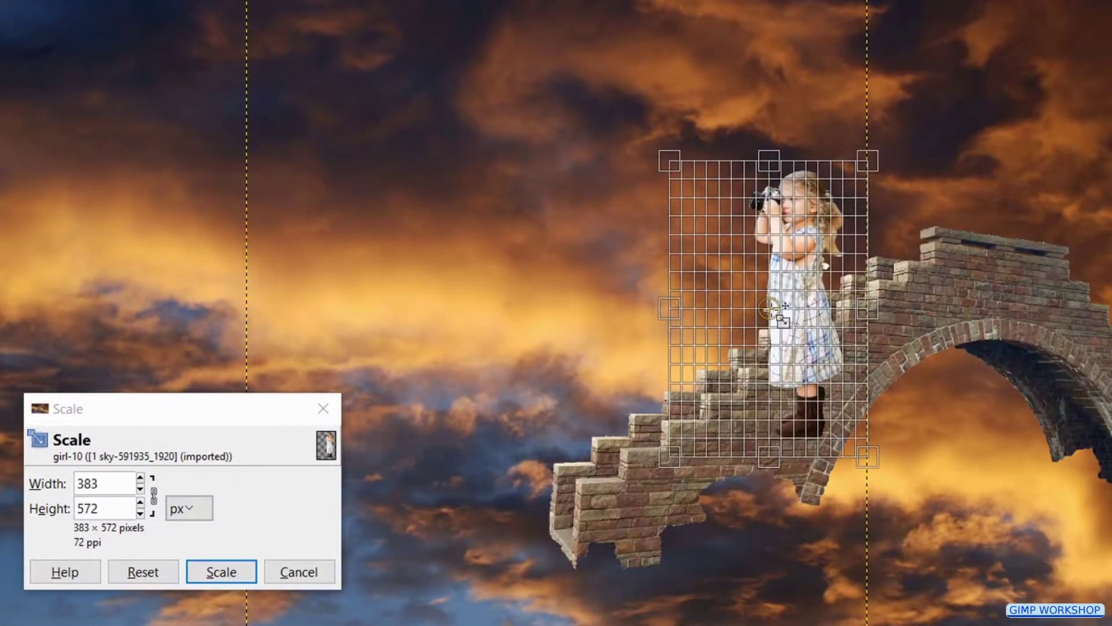
left_click_drag(769, 309, 687, 305)
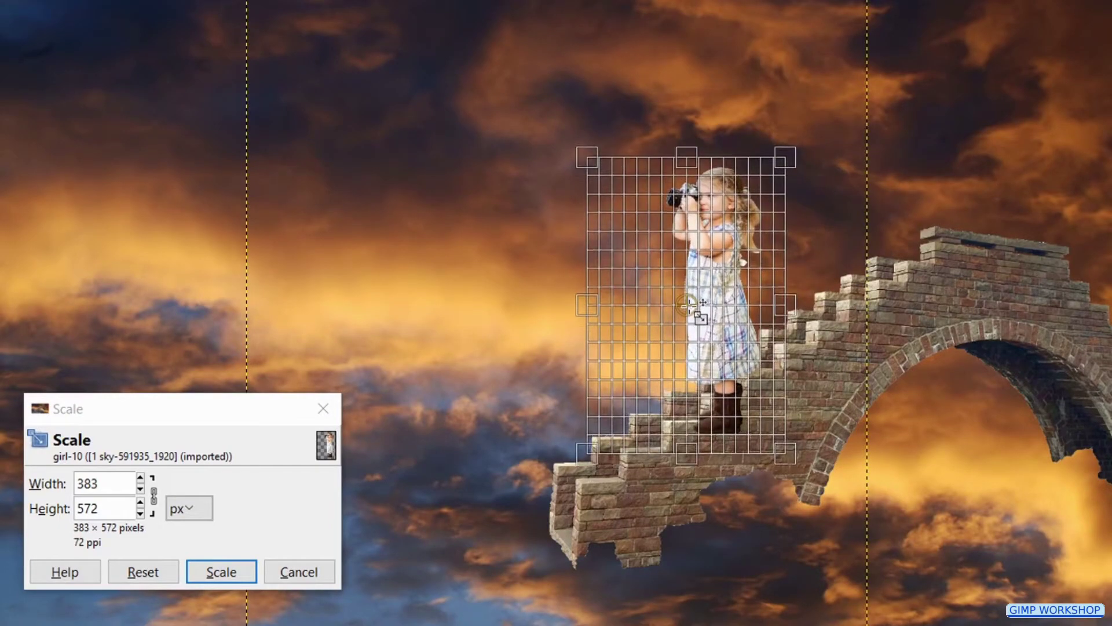
left_click_drag(614, 218, 654, 257)
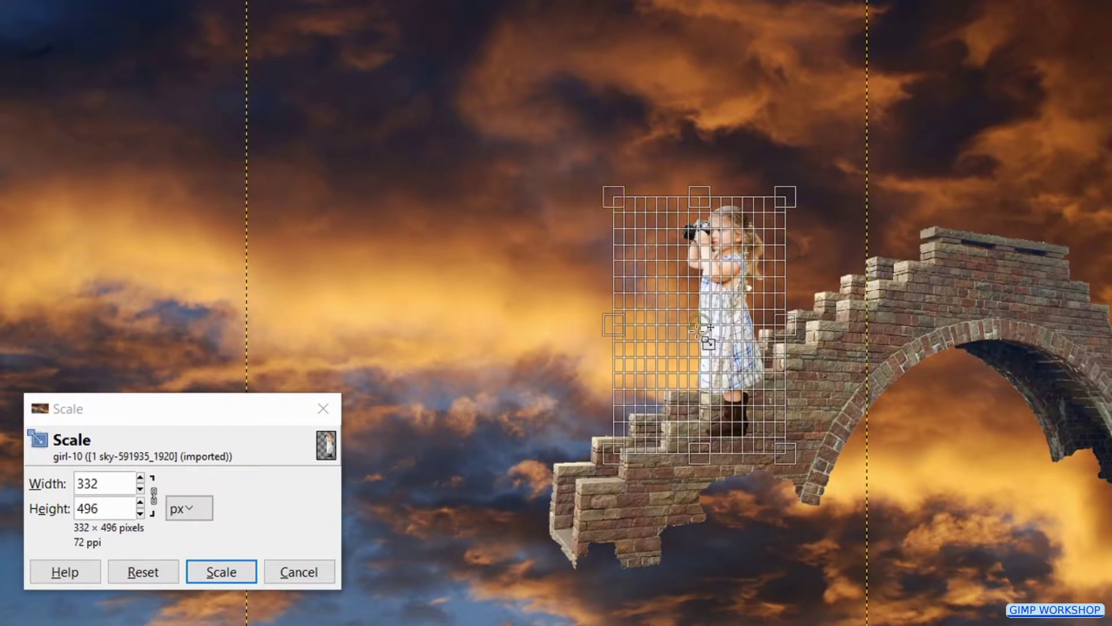
left_click_drag(761, 409, 753, 398)
mouse_move(696, 319)
left_mouse_down()
mouse_move(696, 300)
mouse_move(707, 316)
left_mouse_up()
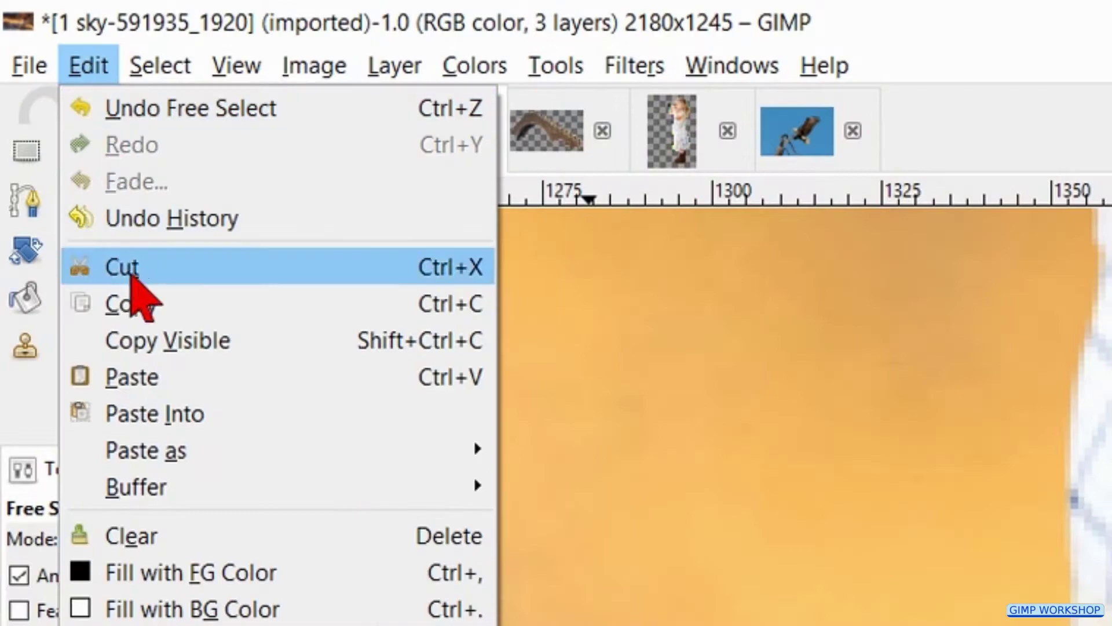
Clear the freehand-selected patch of the girl layer, deselect, and fit the whole image in the window.
left_click(189, 536)
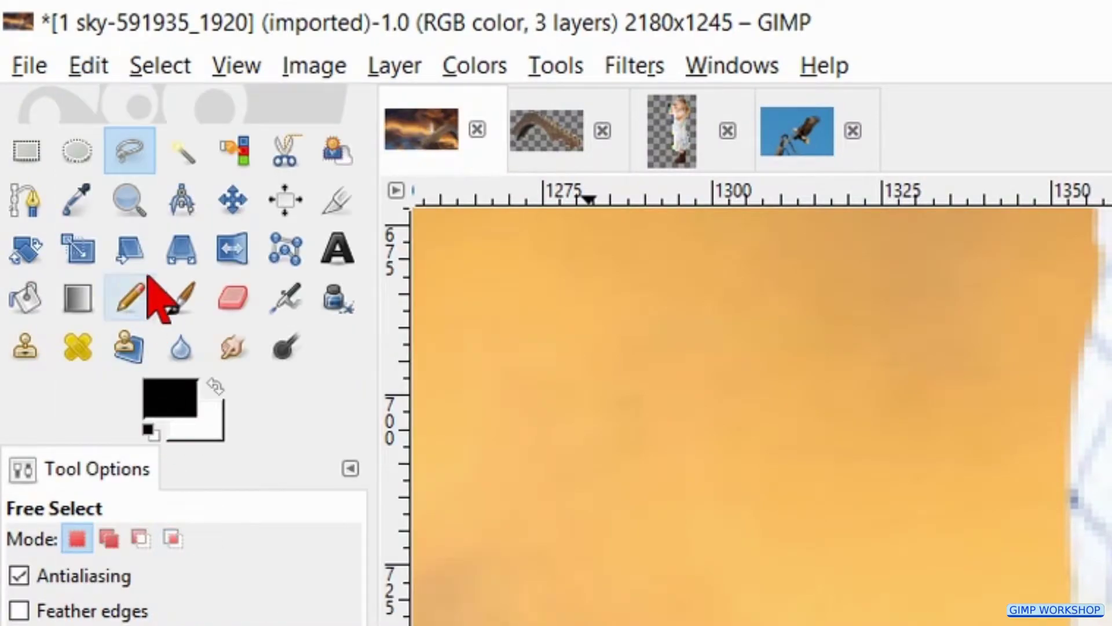
left_click(173, 75)
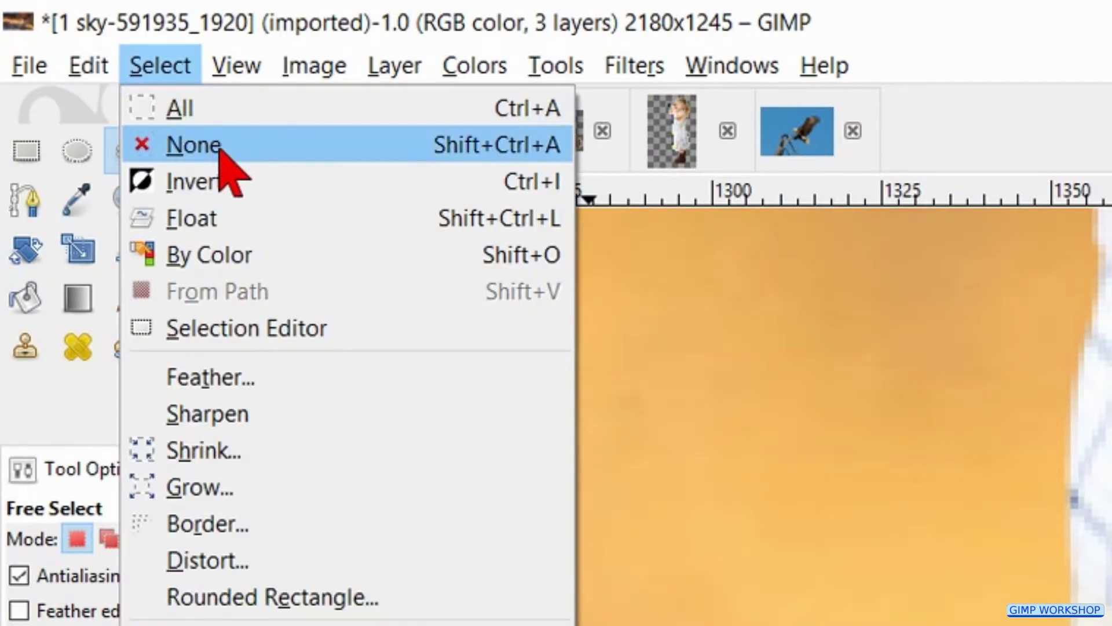
left_click(220, 153)
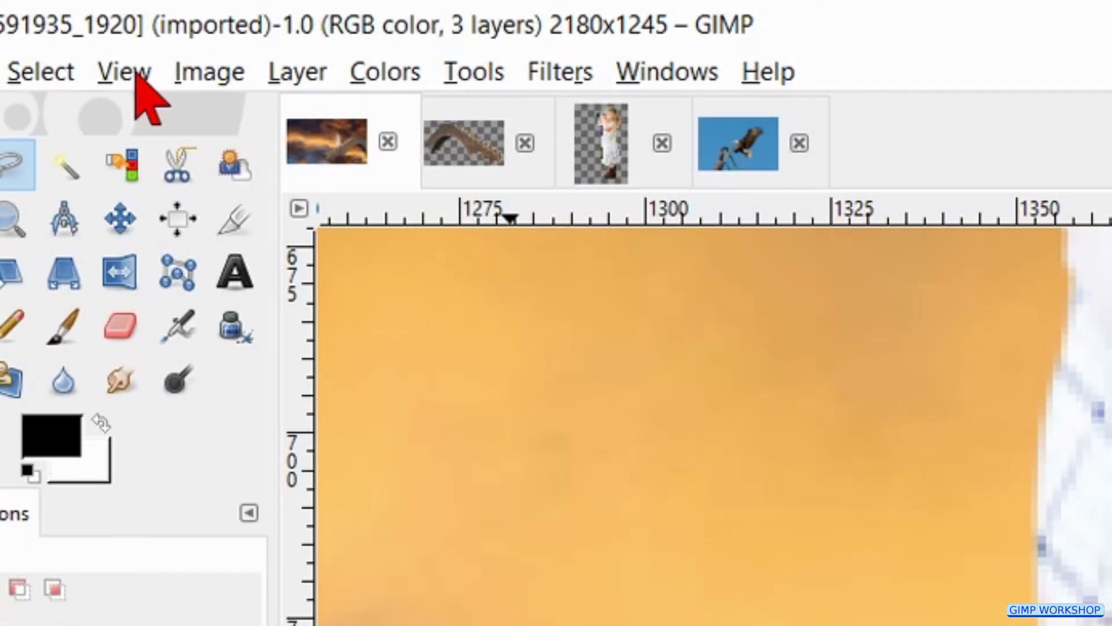
left_click(137, 74)
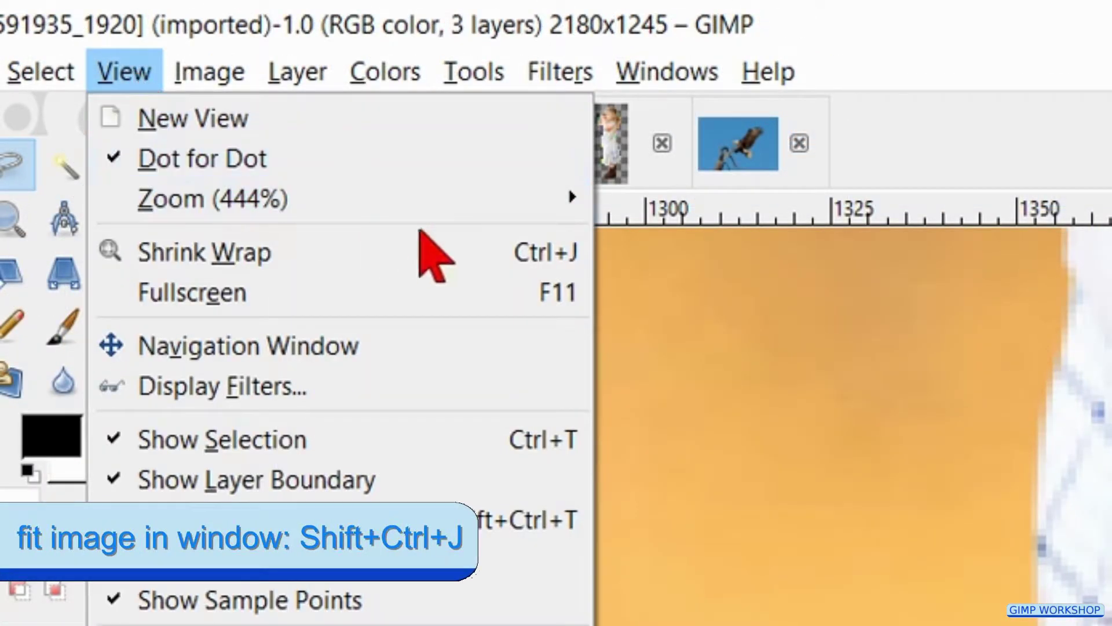
mouse_move(569, 192)
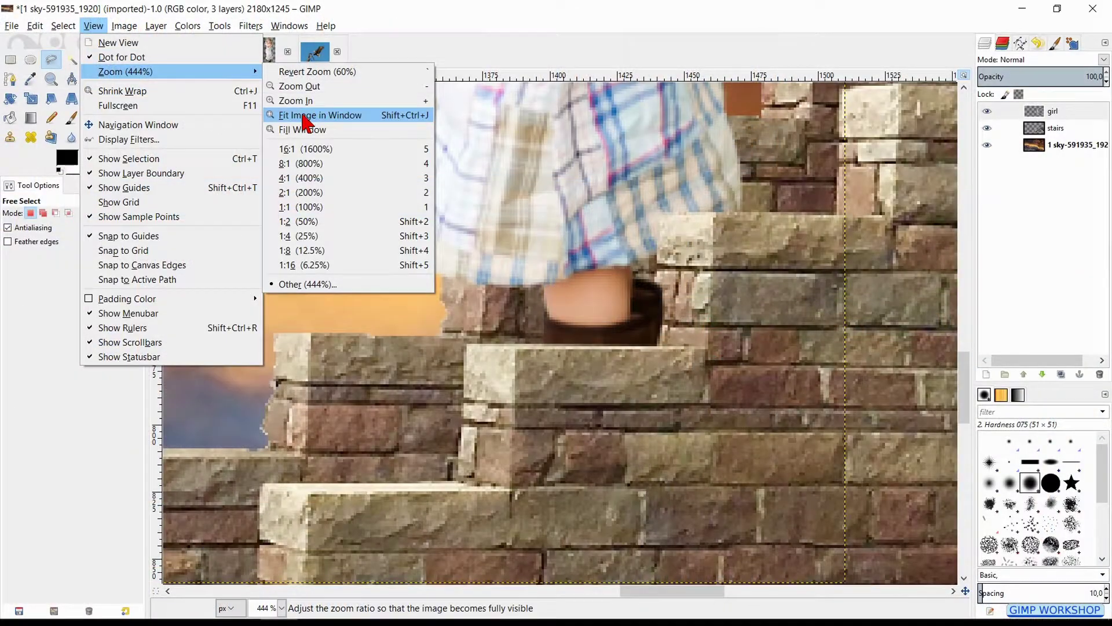
left_click(304, 119)
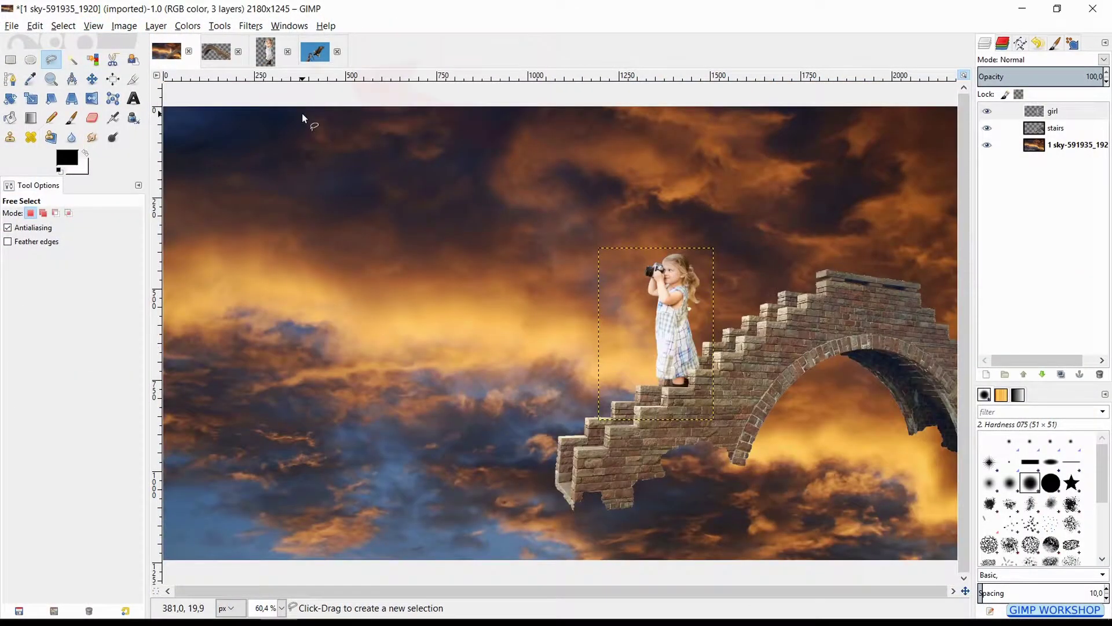
Add an alpha channel to the bald-eagle image, crop it to 896×858 around the bird, and zoom in.
left_click(316, 51)
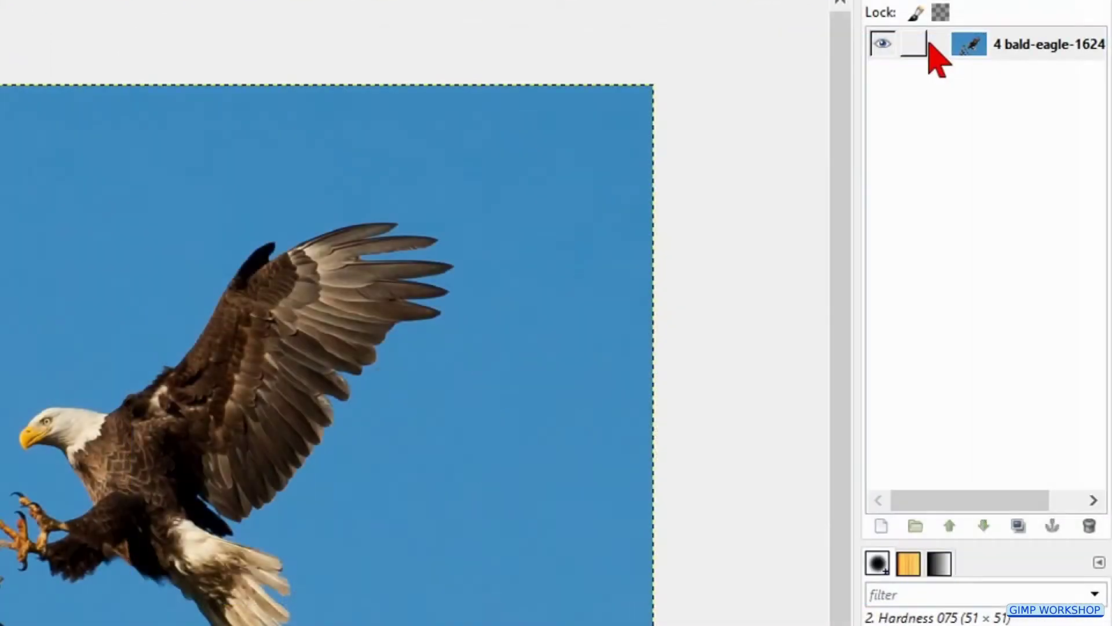
right_click(931, 44)
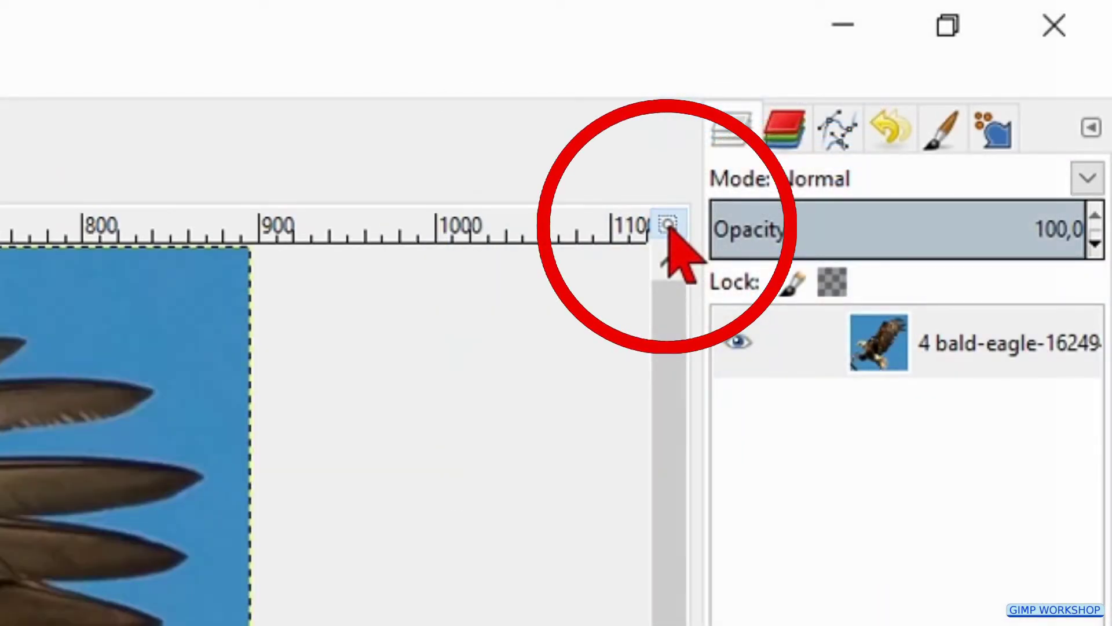
left_click(668, 224)
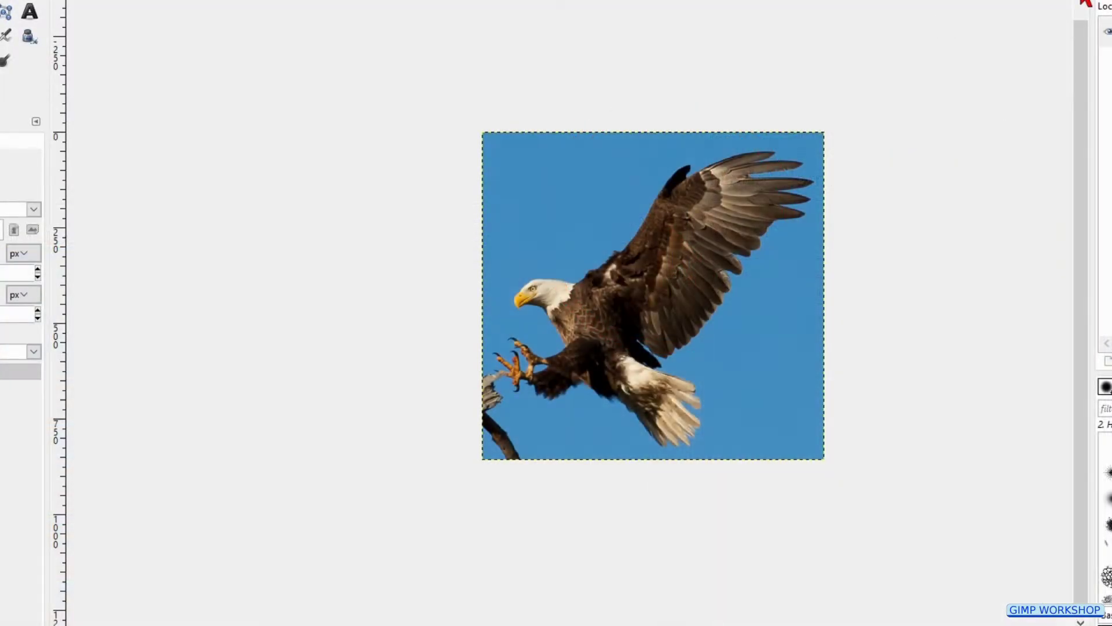
key("1")
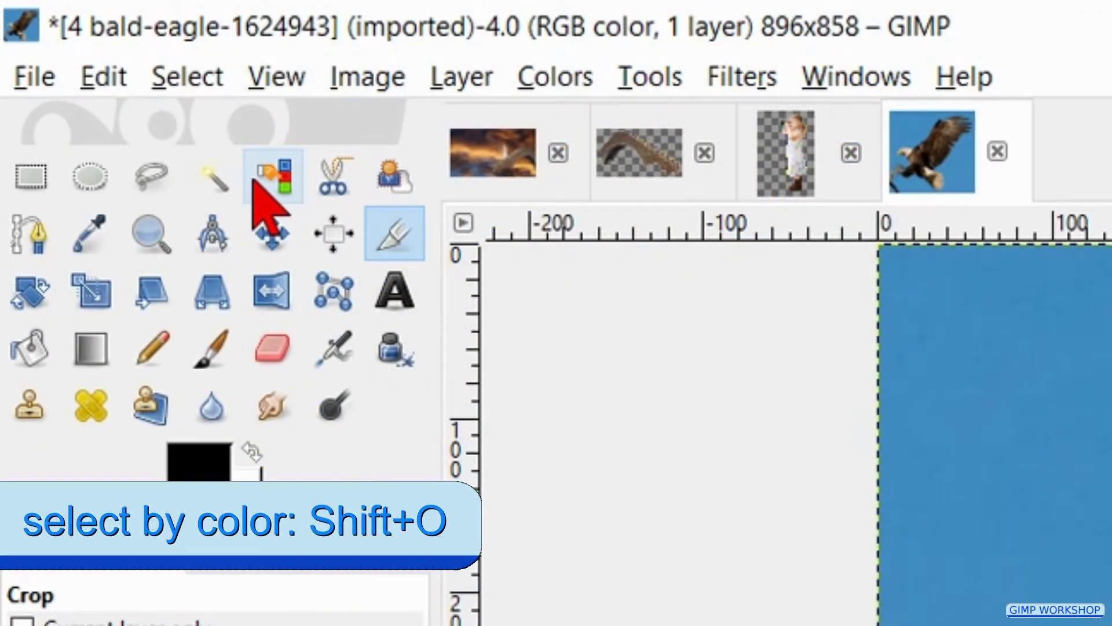
Select the blue sky around the eagle by colour with threshold 35, grown by 2 px.
left_click(255, 183)
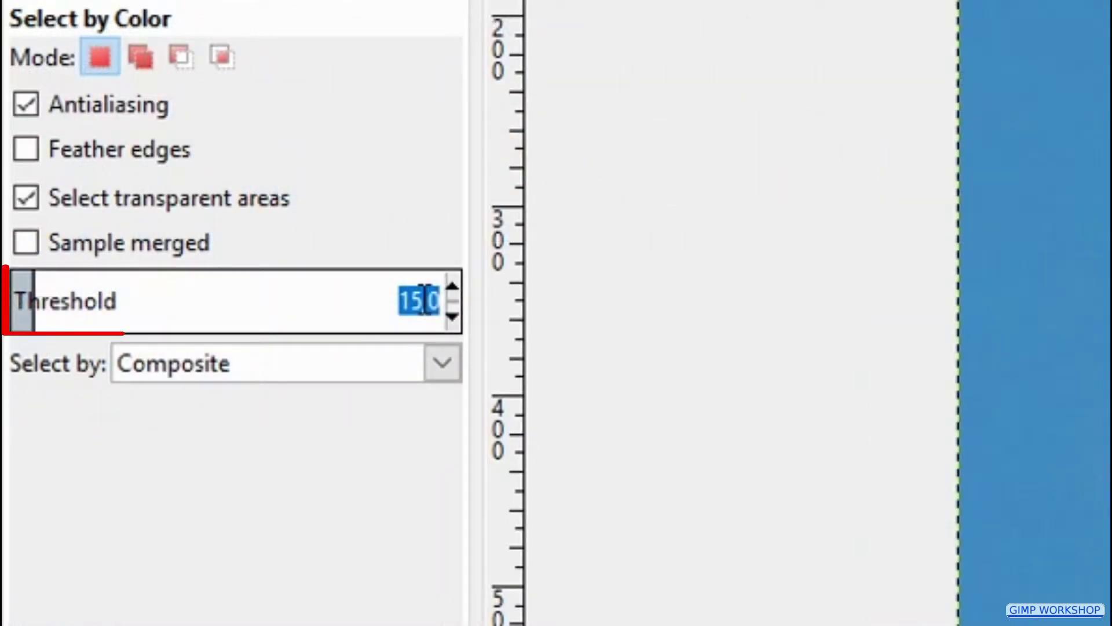
type("35")
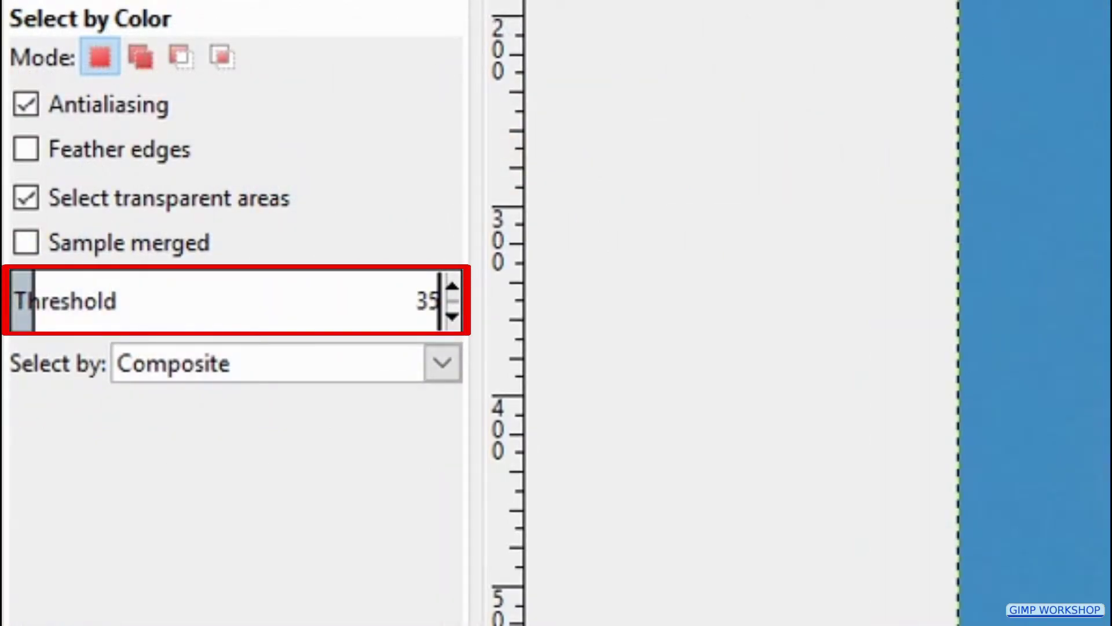
key("Return")
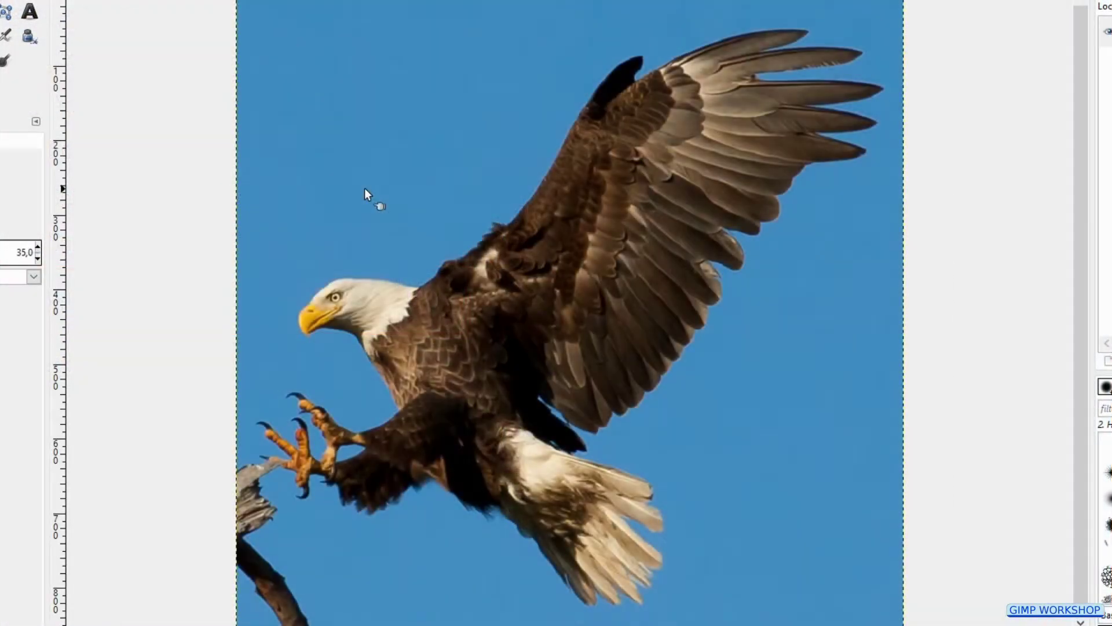
left_click(365, 189)
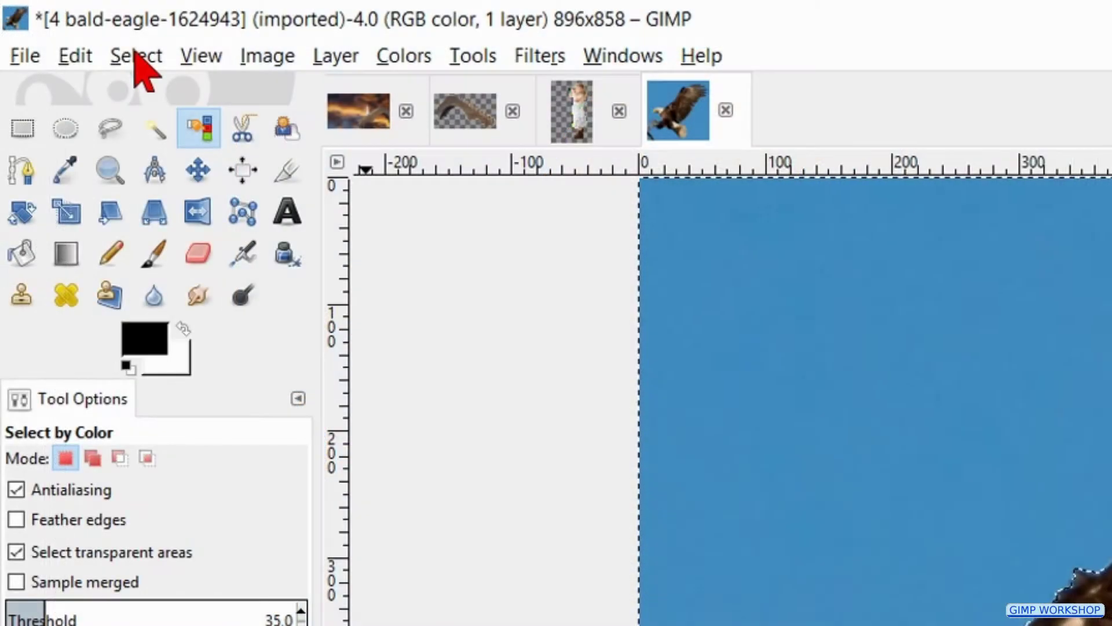
left_click(137, 55)
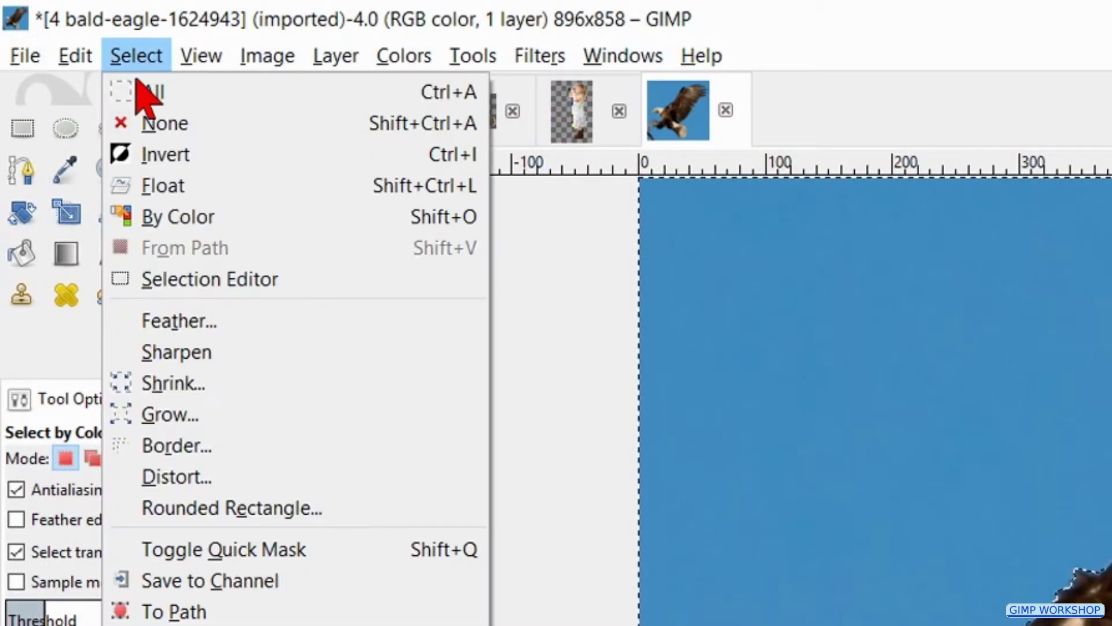
left_click(212, 426)
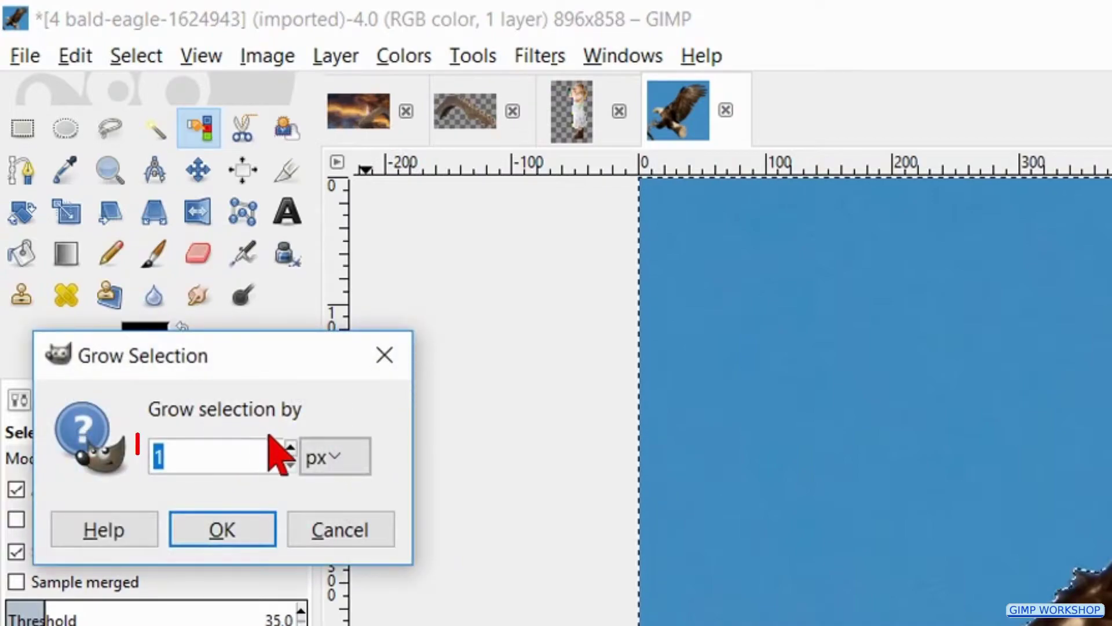
left_click(291, 446)
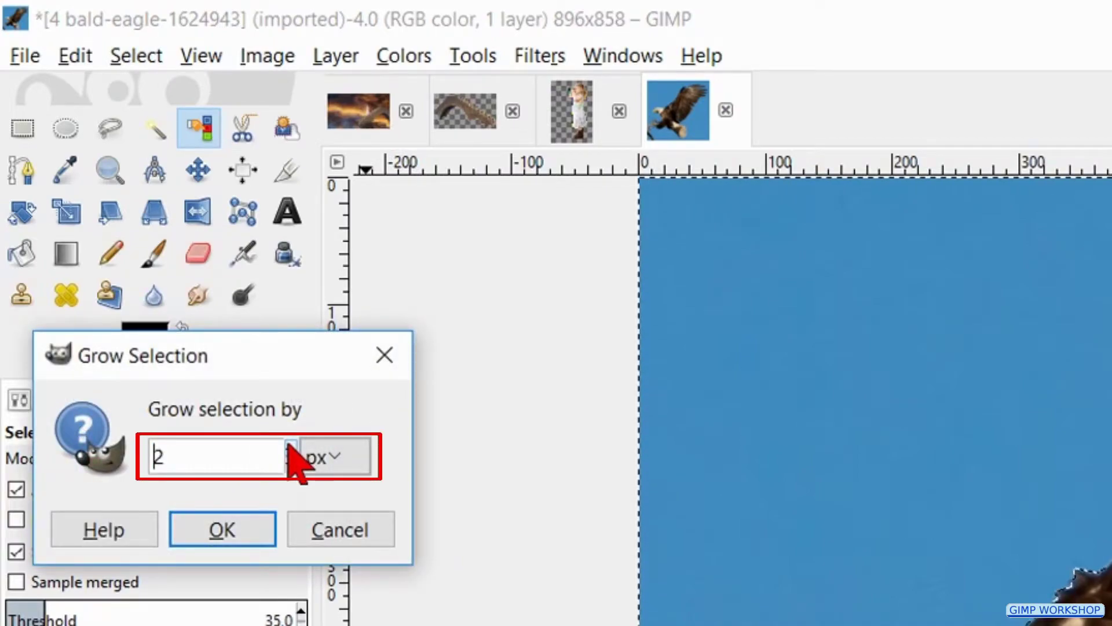
left_click(223, 530)
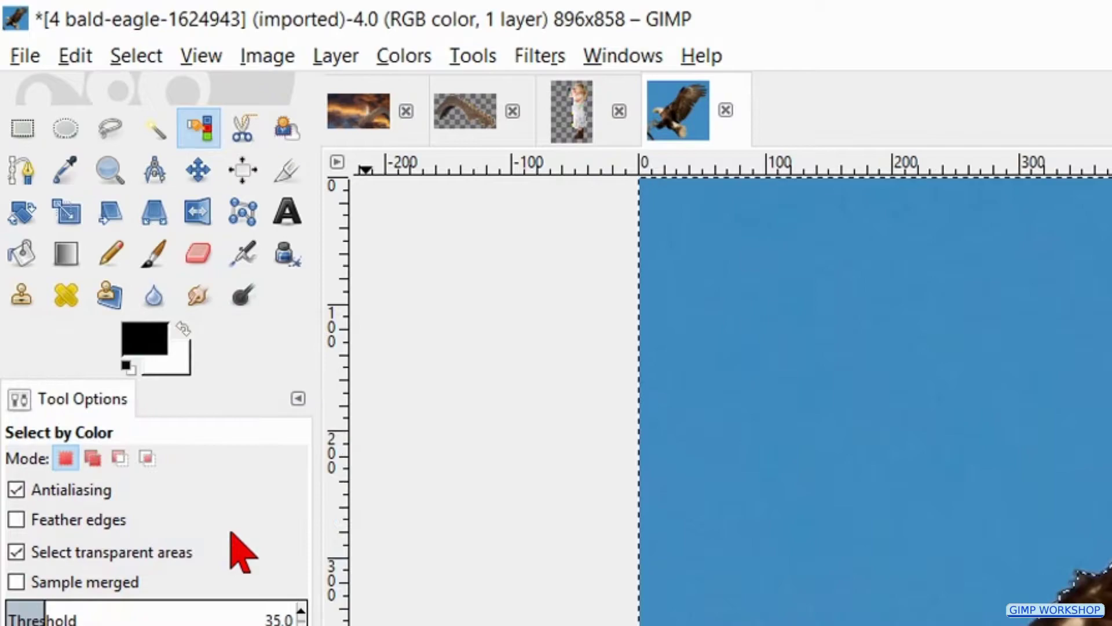
Clear the selected sky to transparency and deselect everything.
left_click(76, 55)
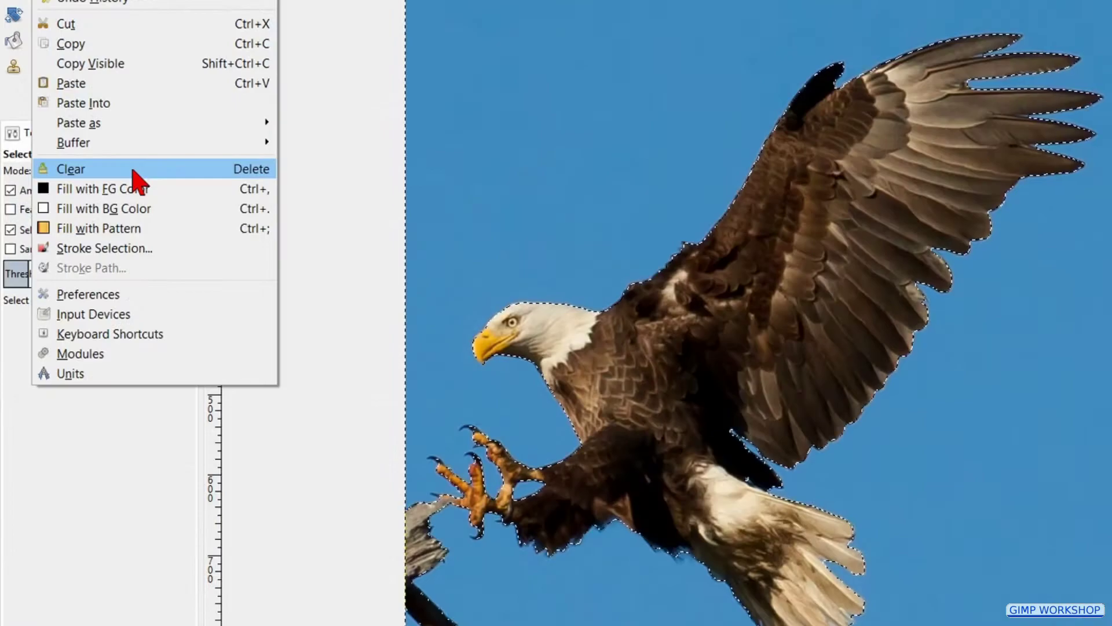
left_click(208, 456)
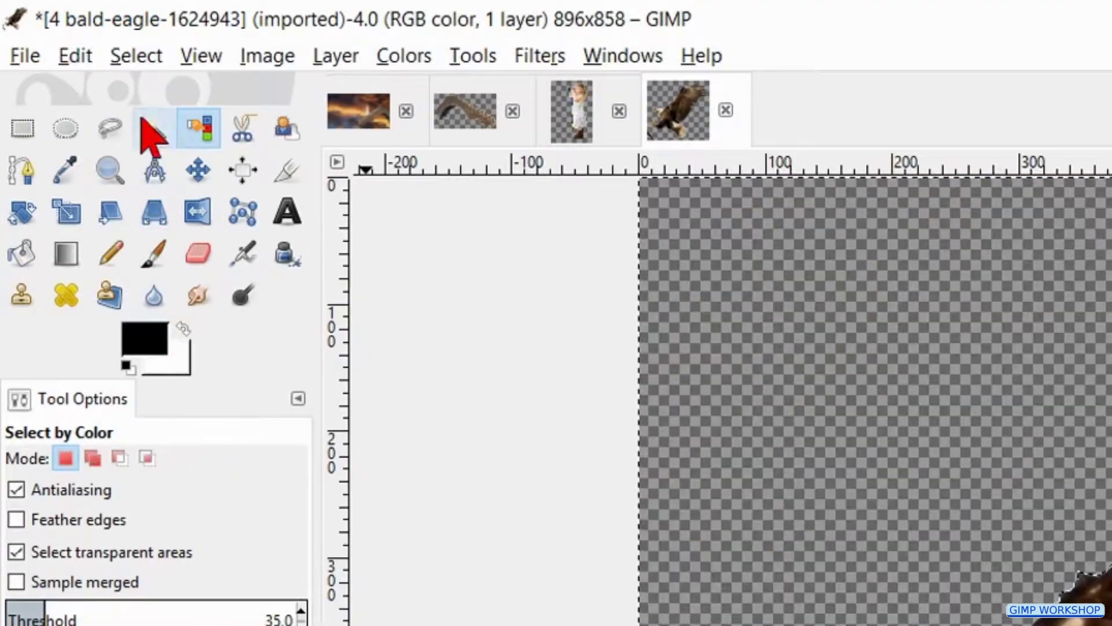
left_click(142, 56)
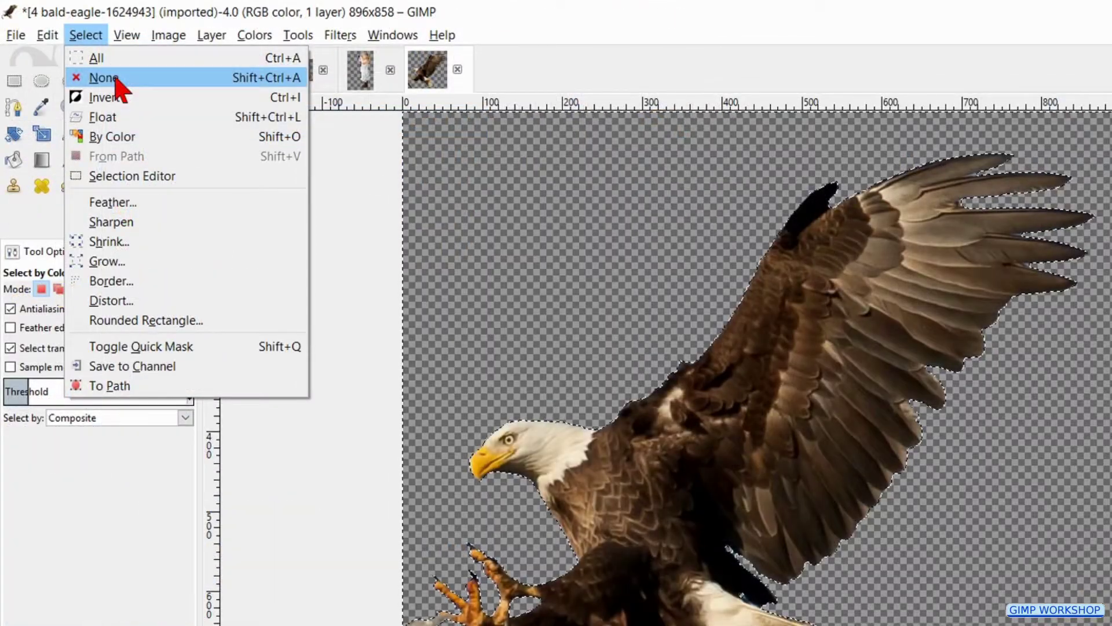
left_click(116, 78)
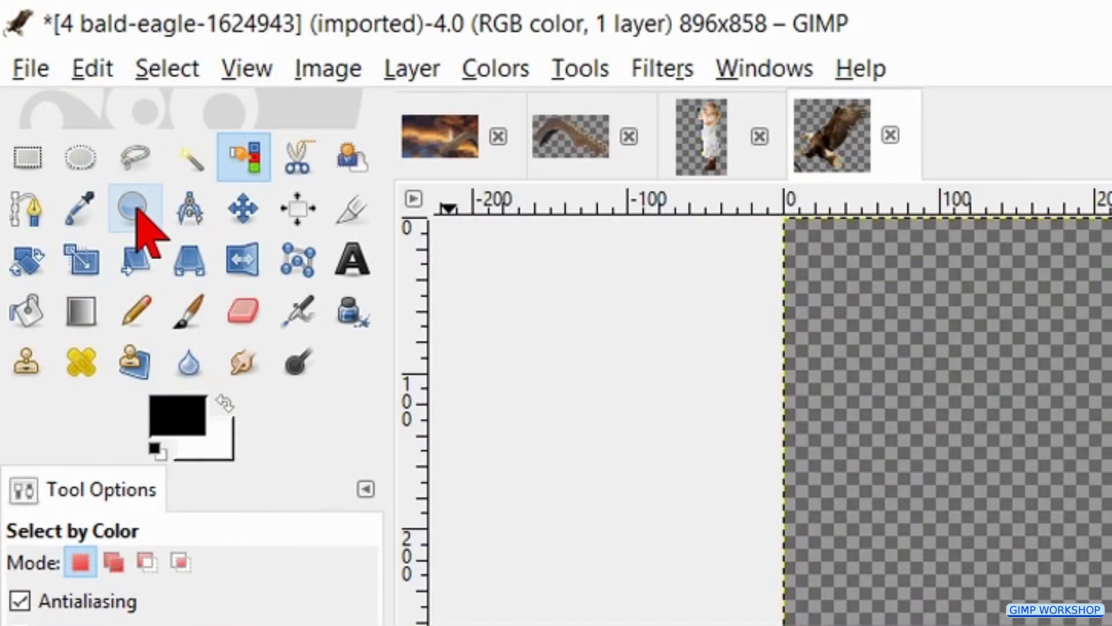
Zoom in on the eagle's talons and set the eraser size to 40.
left_click(141, 224)
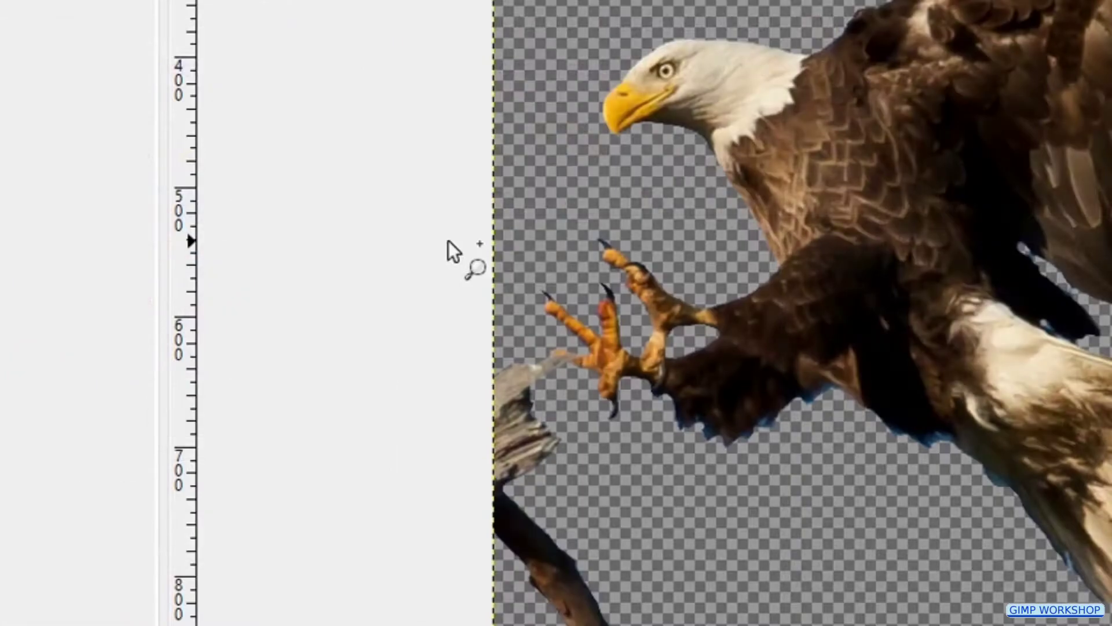
left_click_drag(448, 241, 751, 470)
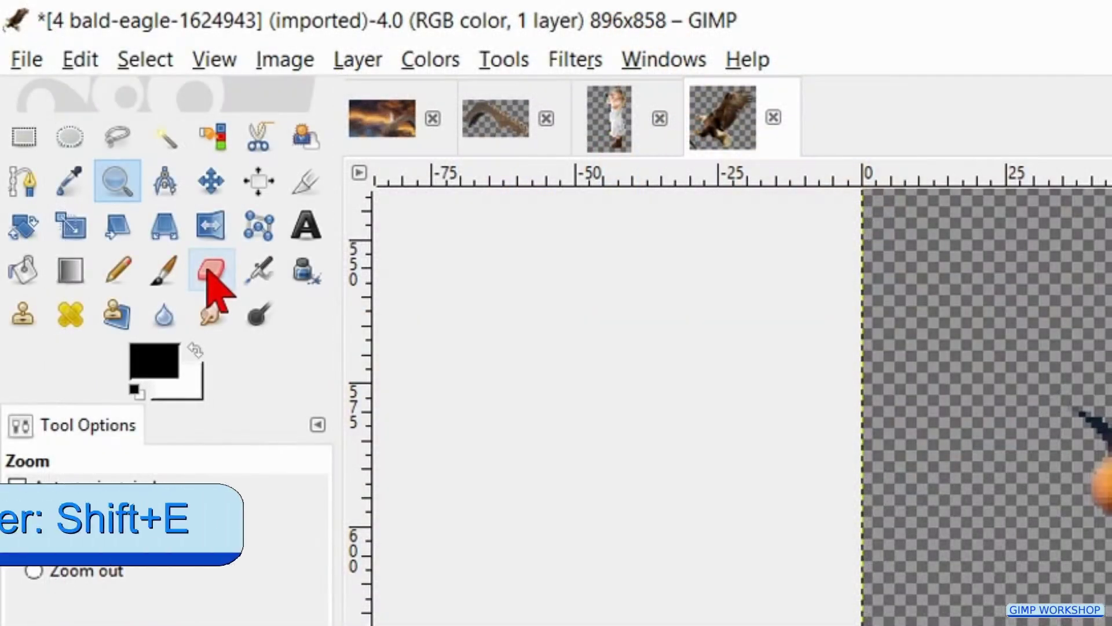
left_click(209, 273)
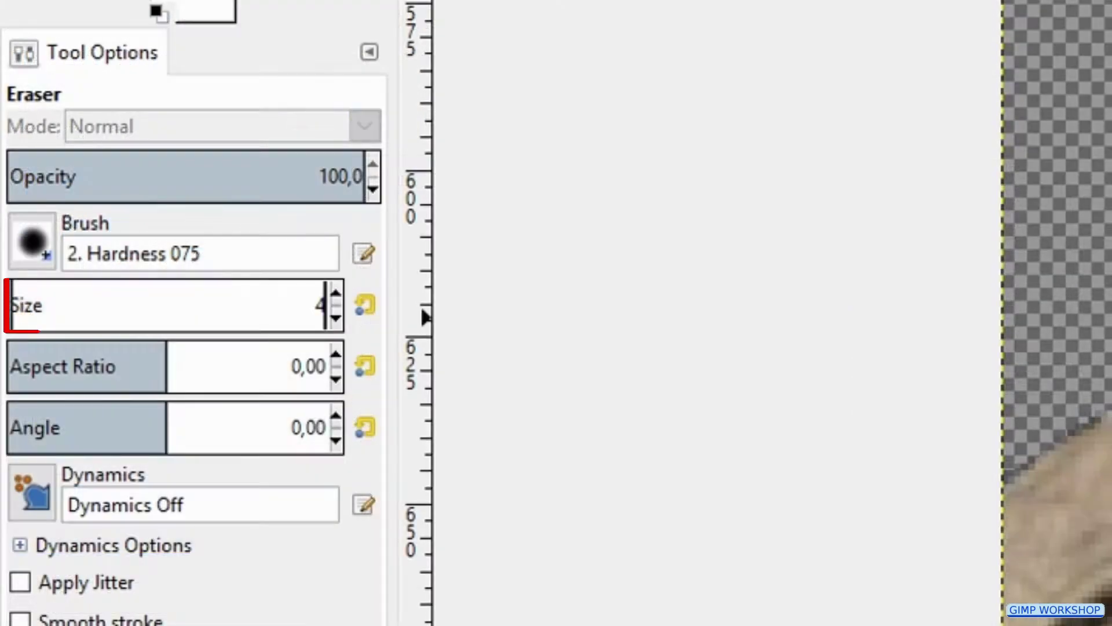
left_click(314, 304)
type("40")
key("Return")
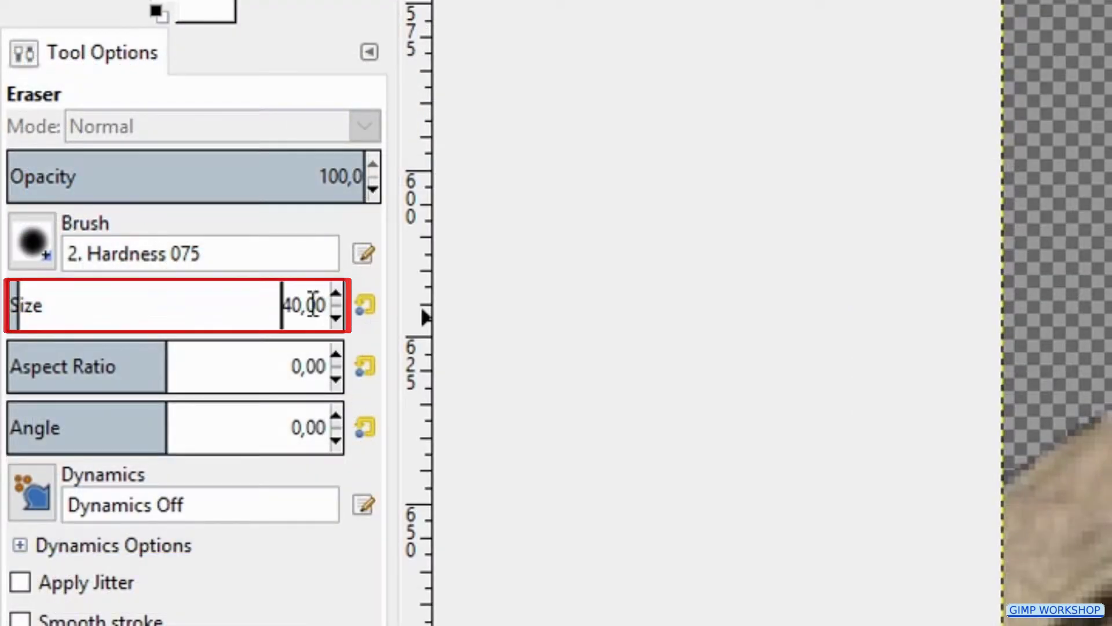
Erase the leftover branch and pixels below the eagle's talons.
mouse_move(394, 281)
left_mouse_down()
mouse_move(420, 259)
mouse_move(489, 290)
mouse_move(346, 265)
mouse_move(446, 434)
mouse_move(510, 481)
mouse_move(361, 463)
mouse_move(316, 331)
mouse_move(314, 485)
mouse_move(355, 609)
left_mouse_up()
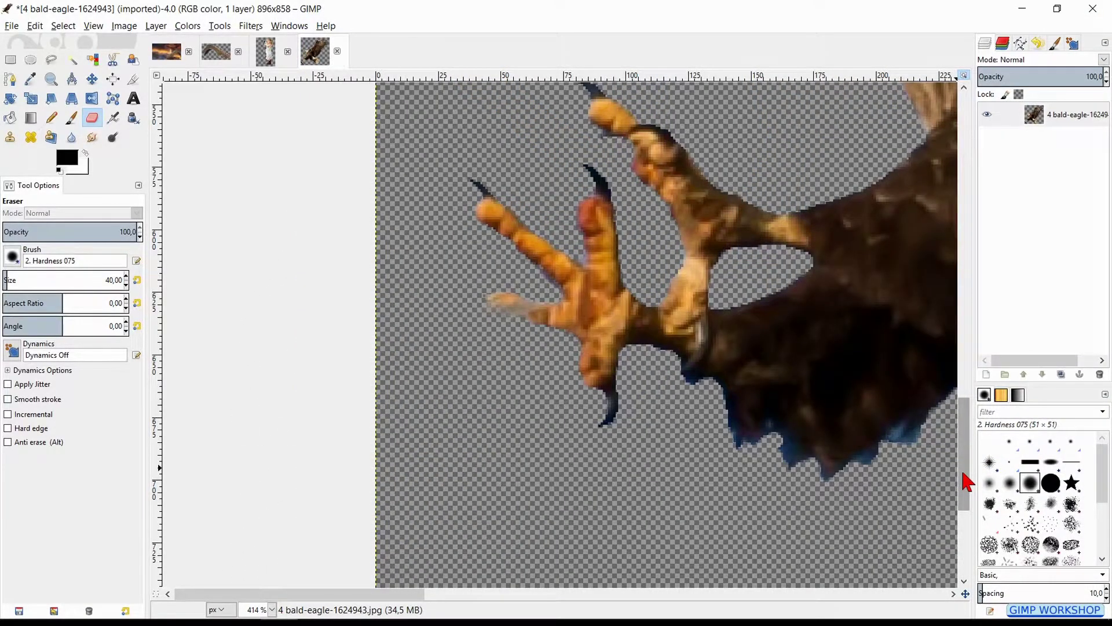
left_click_drag(966, 482, 957, 567)
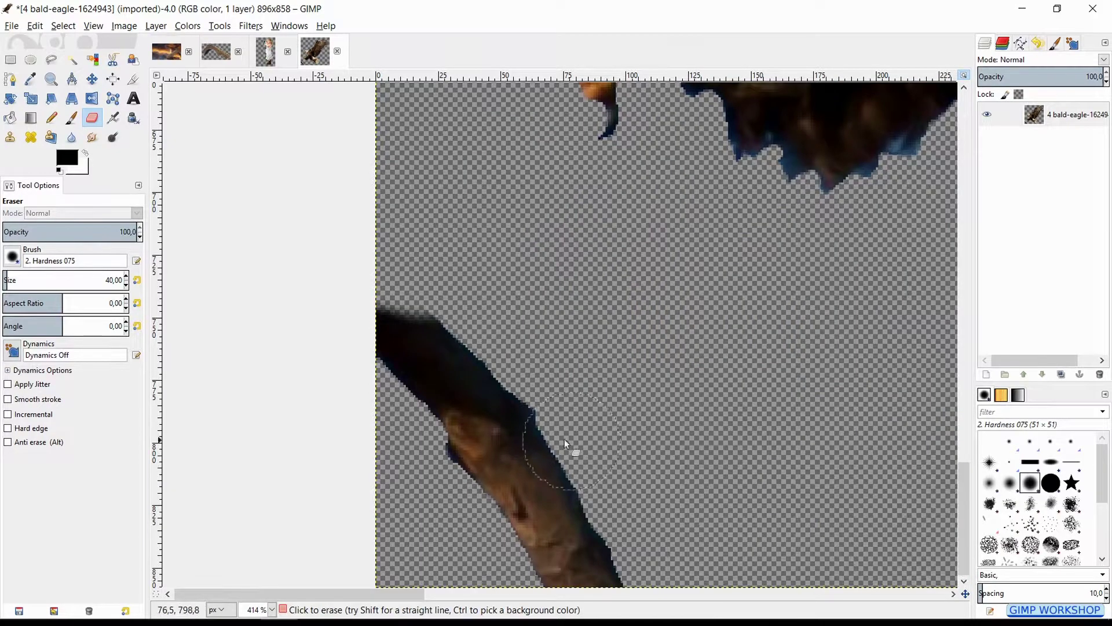
mouse_move(384, 305)
left_mouse_down()
mouse_move(446, 340)
mouse_move(567, 445)
mouse_move(613, 524)
left_mouse_up()
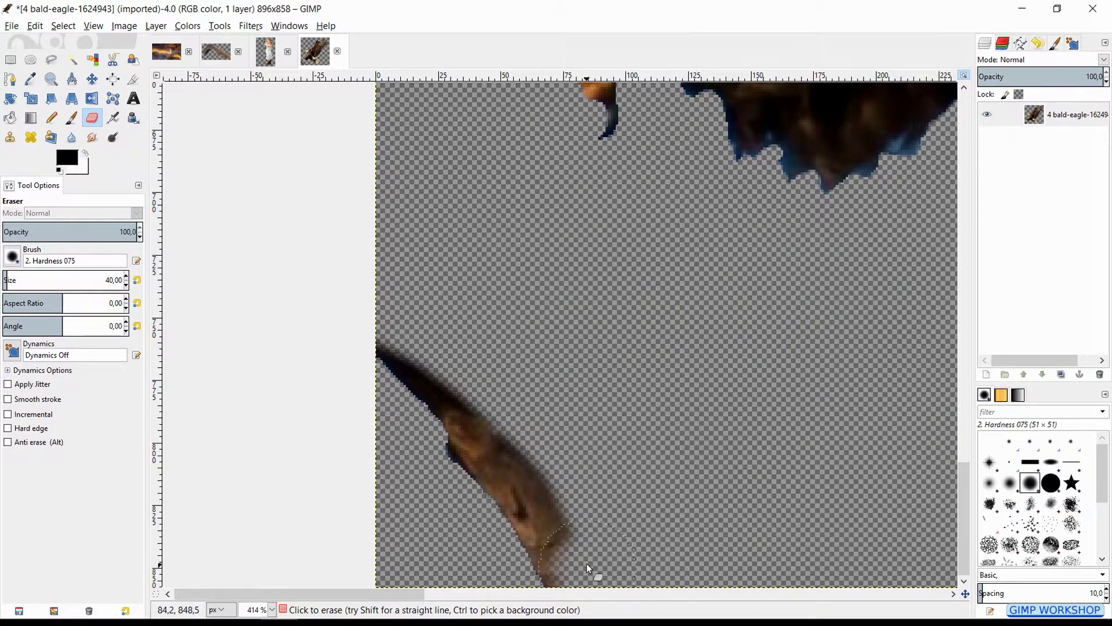
mouse_move(587, 564)
left_mouse_down()
mouse_move(535, 474)
mouse_move(480, 418)
left_mouse_up()
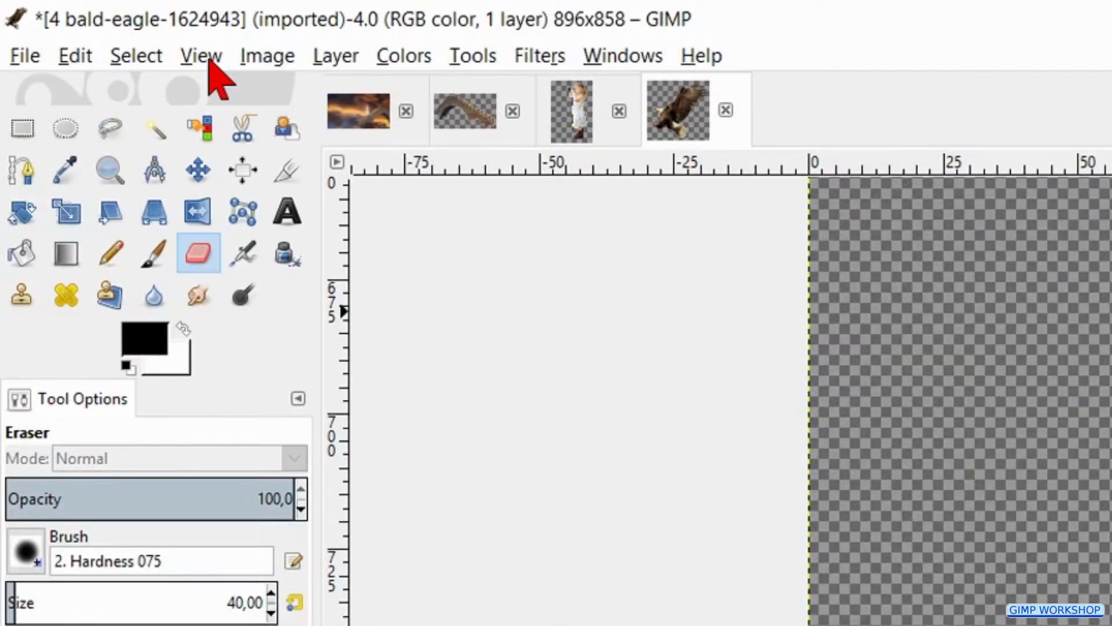
Fit the eagle image in the window and zoom in on the wing edges.
left_click(210, 57)
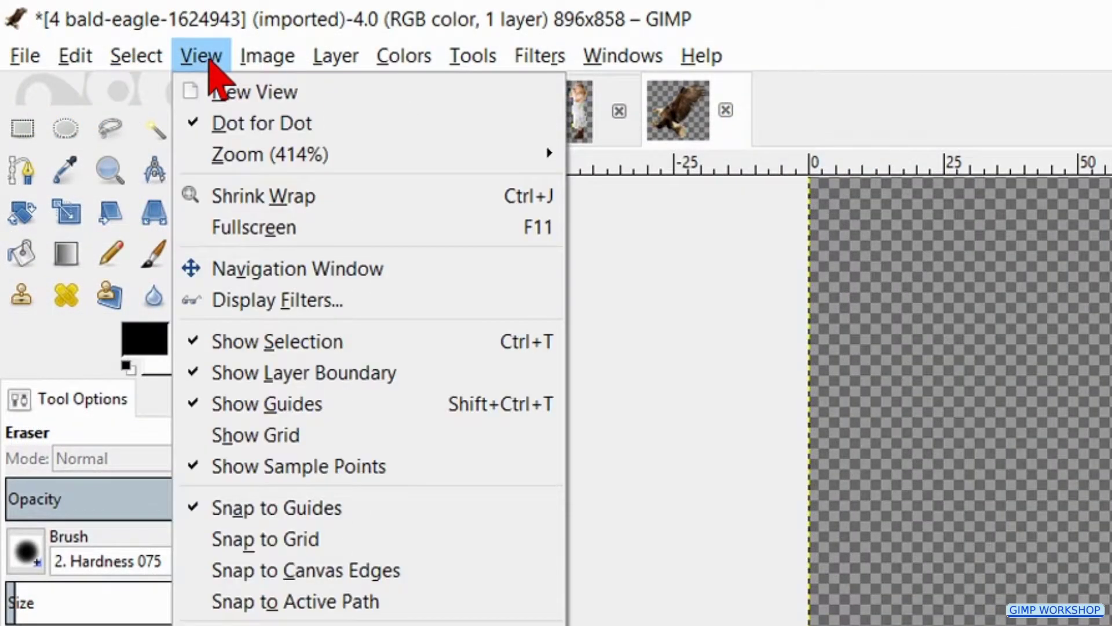
mouse_move(529, 162)
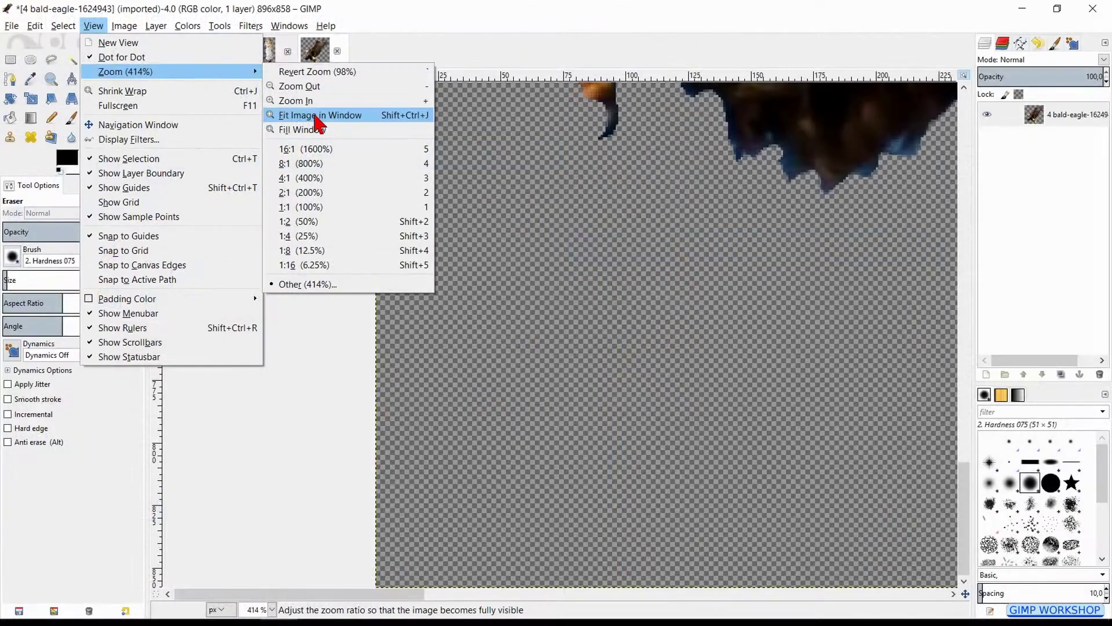
left_click(679, 249)
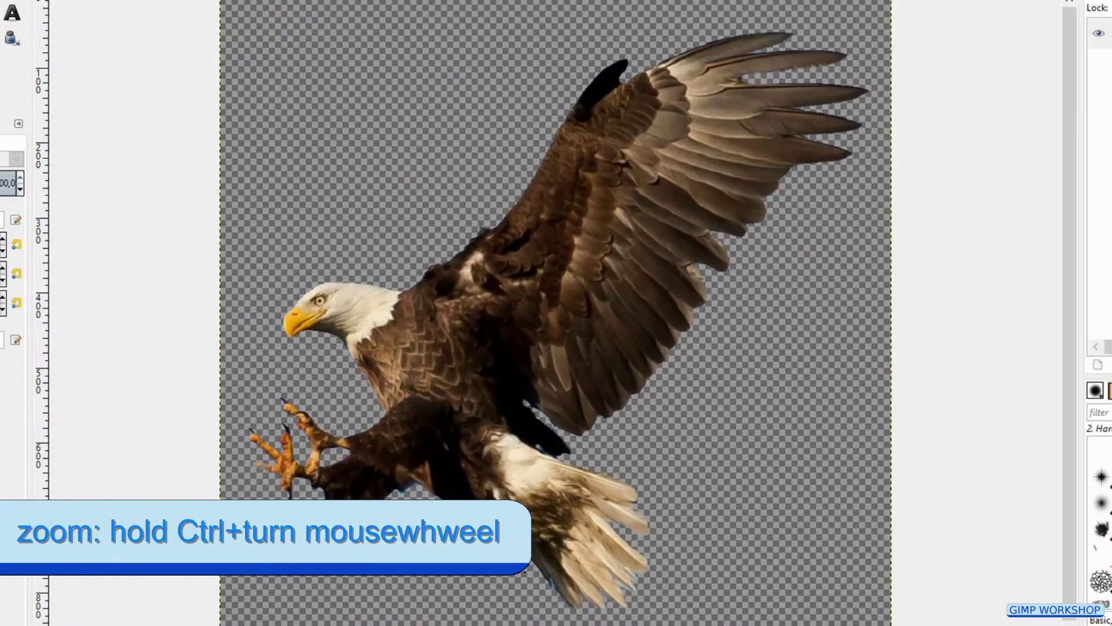
scroll(452, 524, "up", 4, "ctrl")
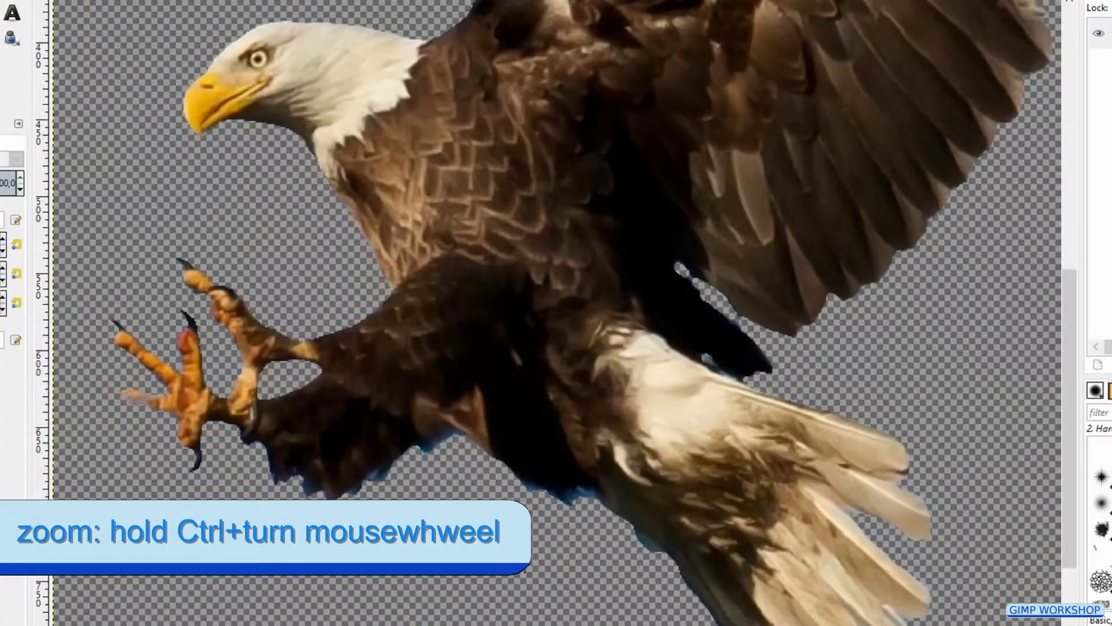
scroll(384, 523, "up", 2, "ctrl")
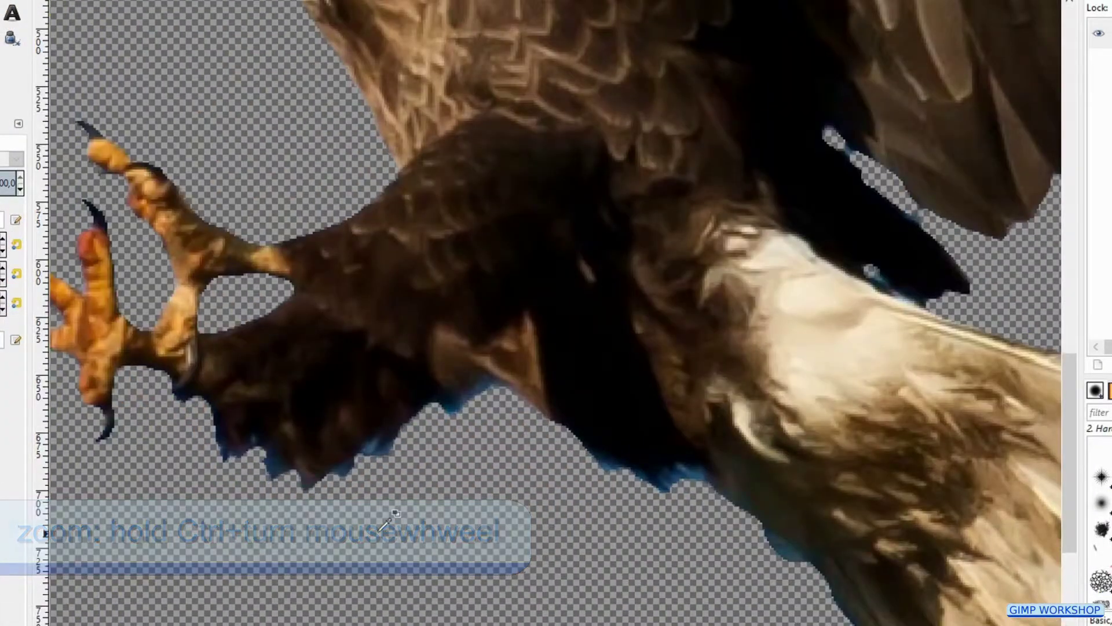
scroll(384, 523, "up", 2, "ctrl")
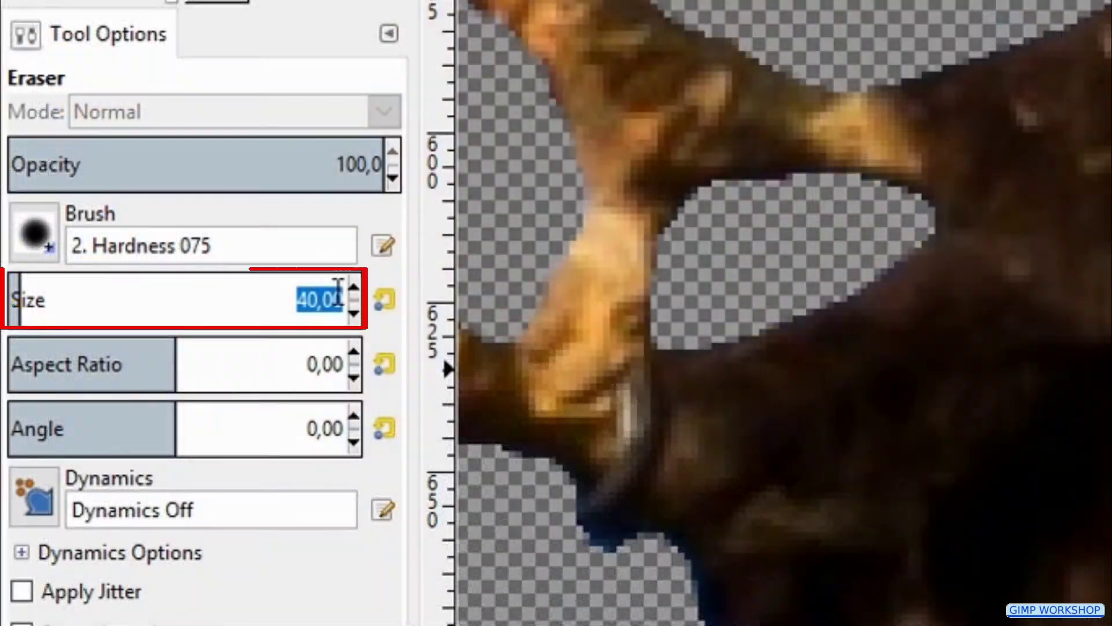
Set the eraser size to 20 and erase the blue fringe on the wing edge.
type("20")
key("Return")
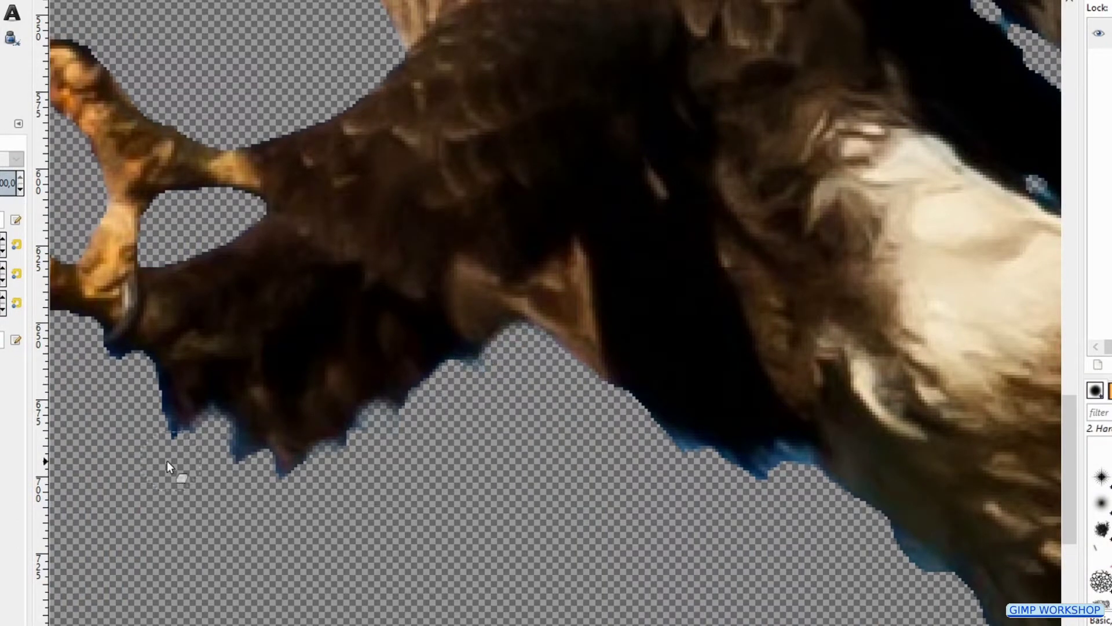
left_click(166, 441)
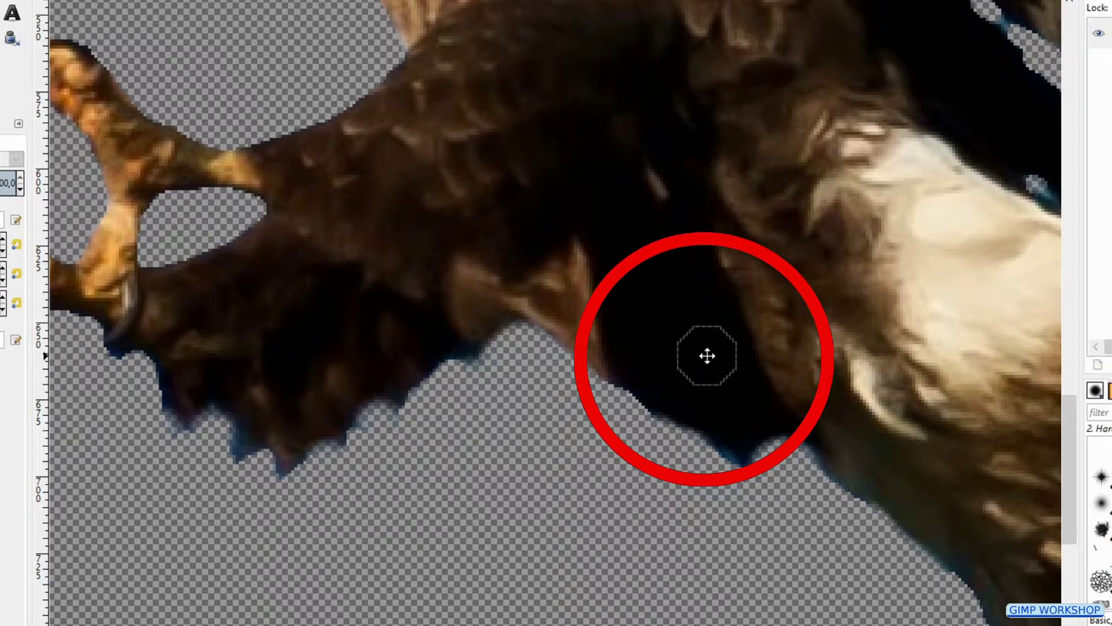
Pan to the eagle's lower wing and halve the eraser size for finer fringe cleanup.
mouse_move(708, 355)
left_mouse_down()
mouse_move(281, 211)
mouse_move(173, 107)
left_mouse_up()
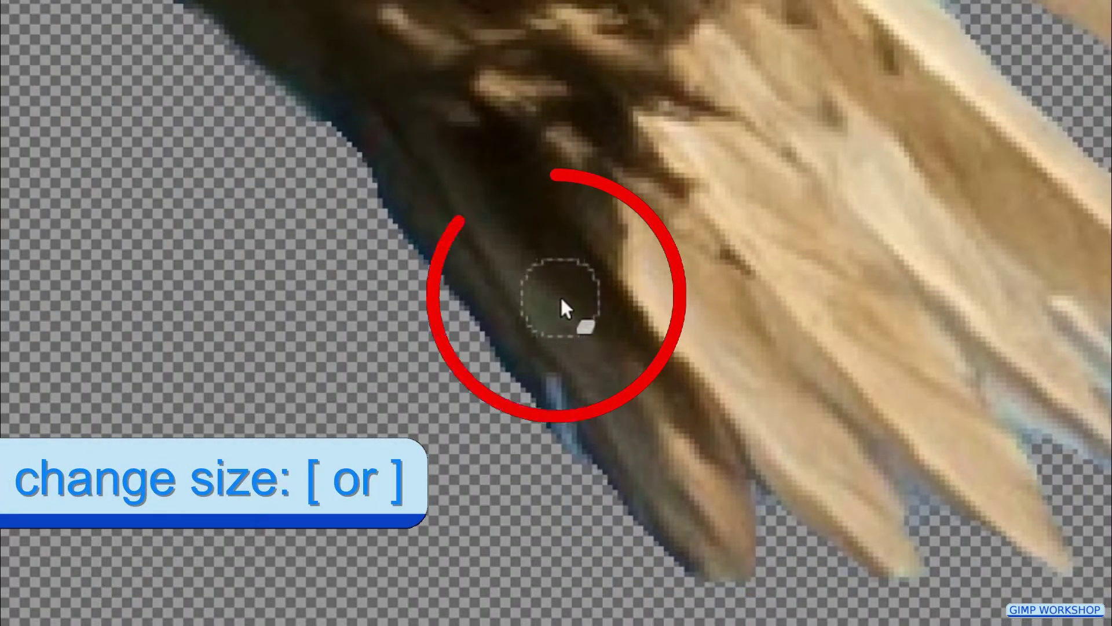
key("bracketleft")
key("bracketleft")
key("bracketleft")
key("bracketleft")
key("bracketleft")
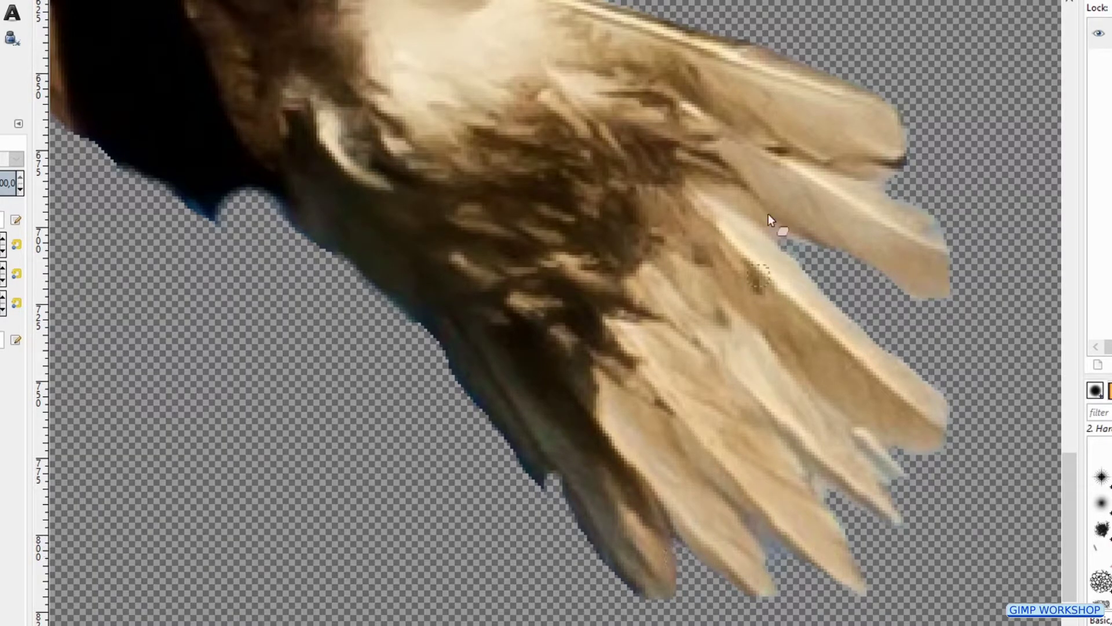
scroll(767, 26, "up", 8)
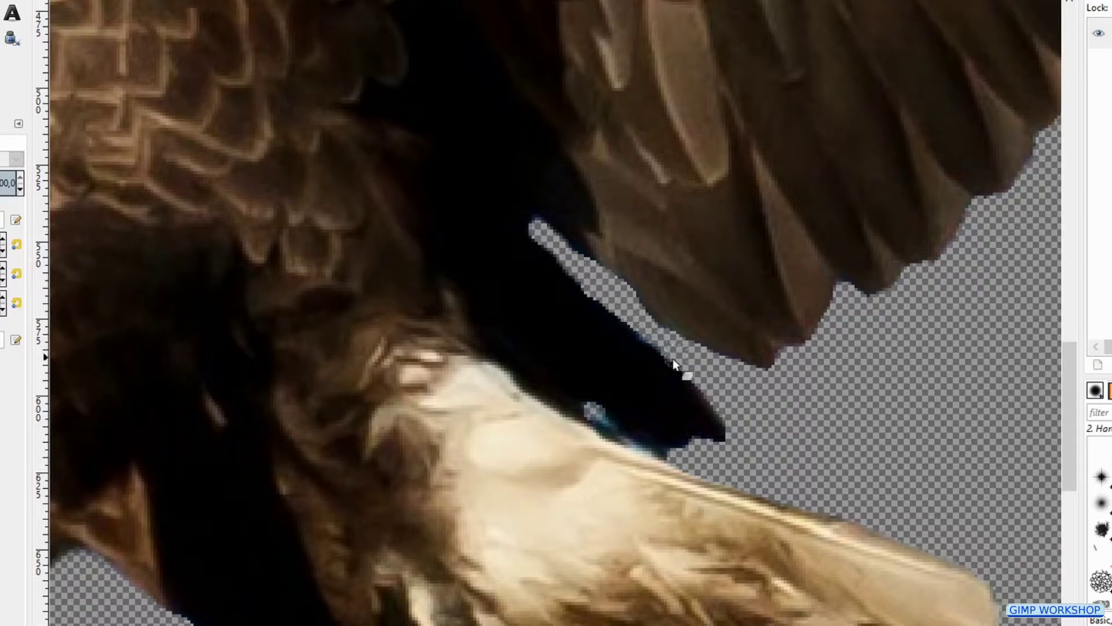
scroll(794, 329, "up", 18)
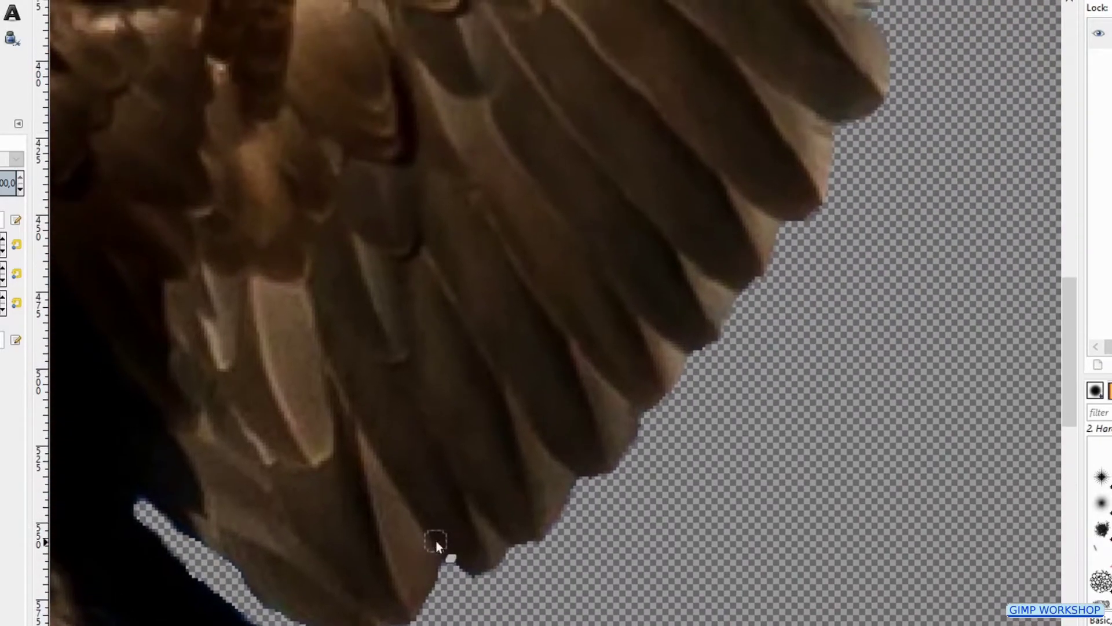
scroll(876, 152, "up", 5)
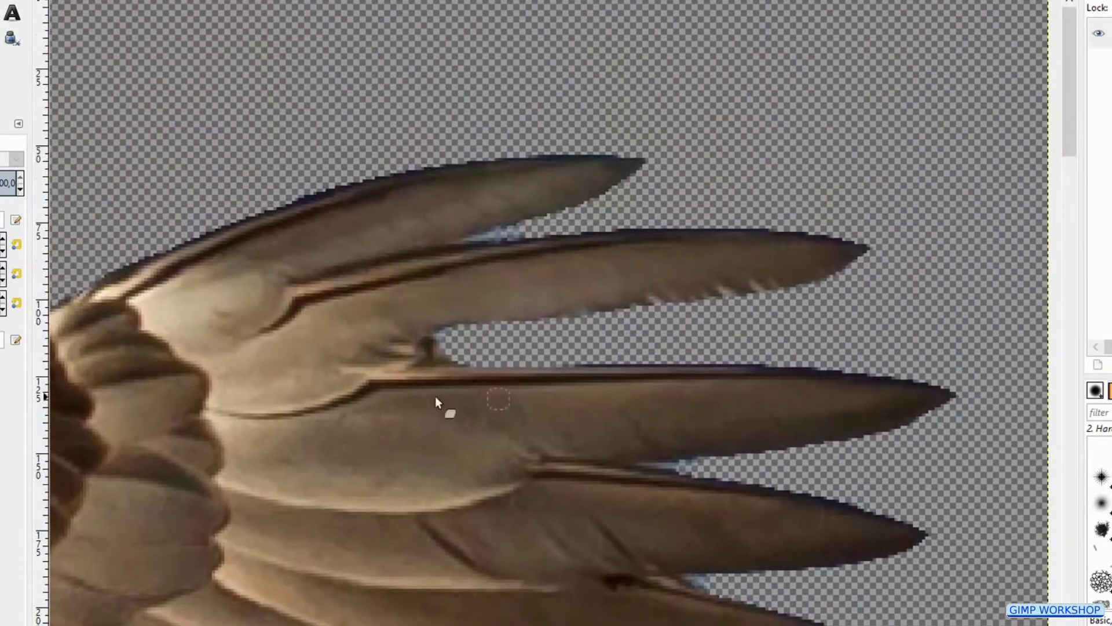
scroll(225, 374, "down", 18)
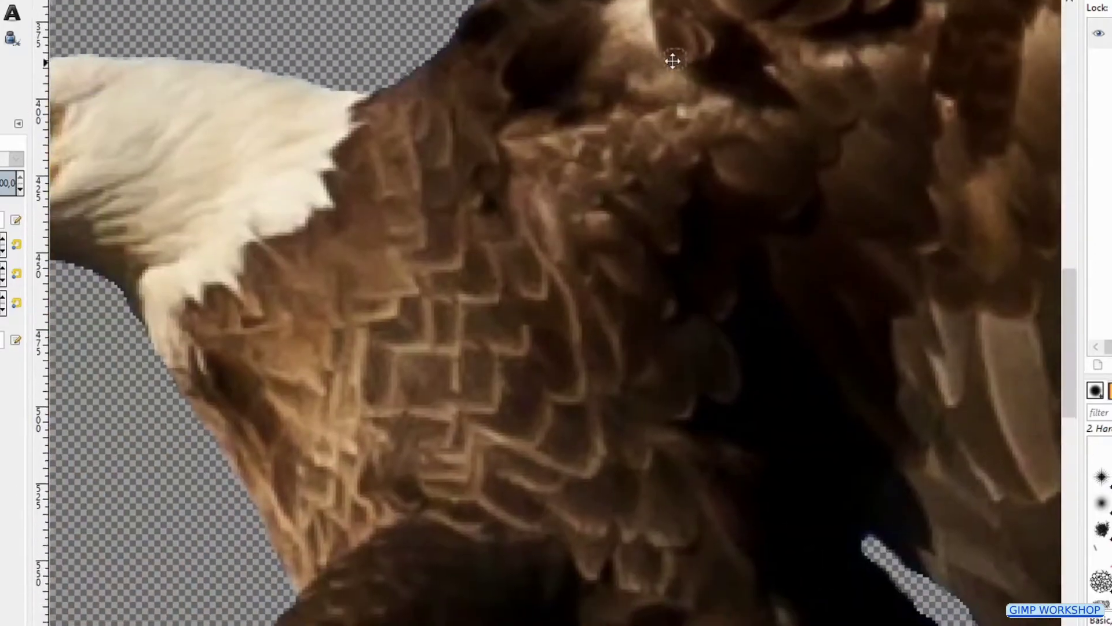
scroll(490, 180, "left", 8)
scroll(569, 536, "down", 8)
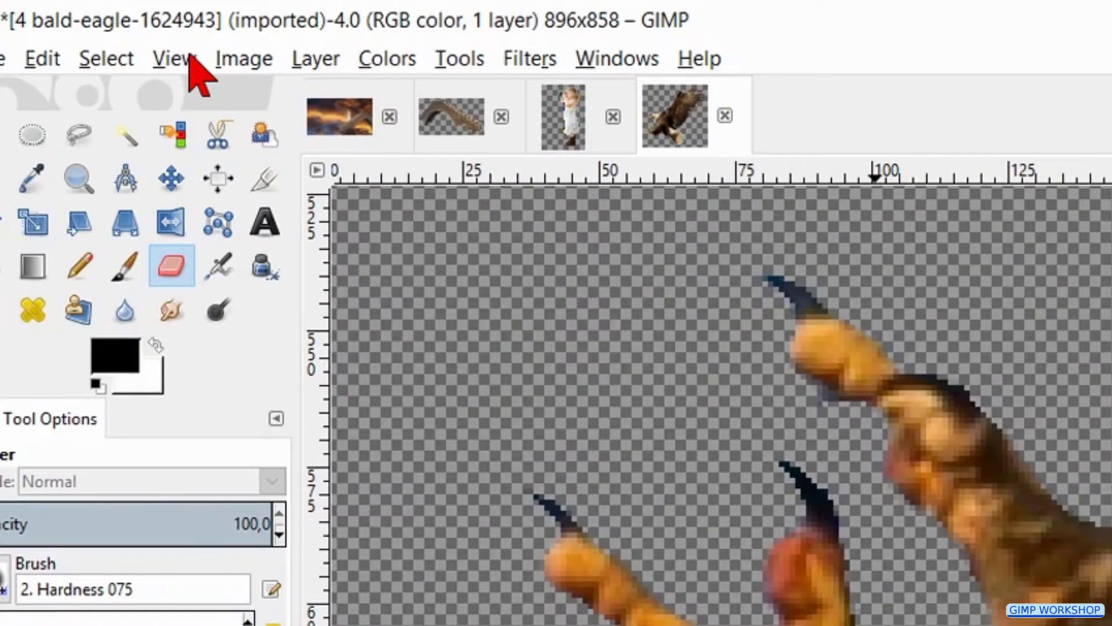
Fit the whole eagle image in the window.
left_click(190, 57)
mouse_move(477, 158)
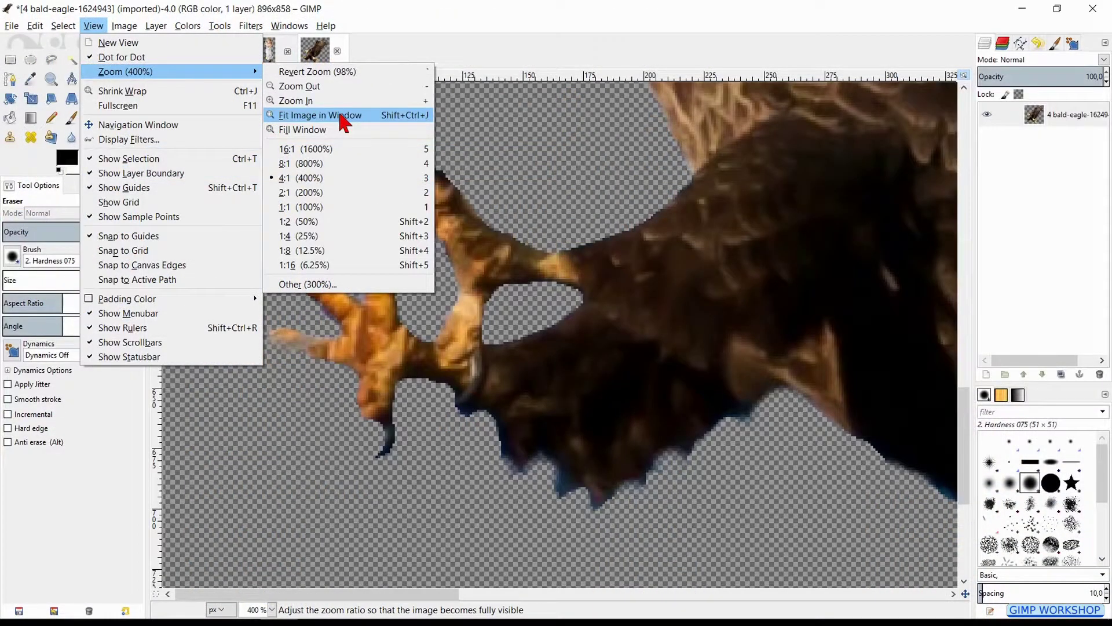
left_click(342, 118)
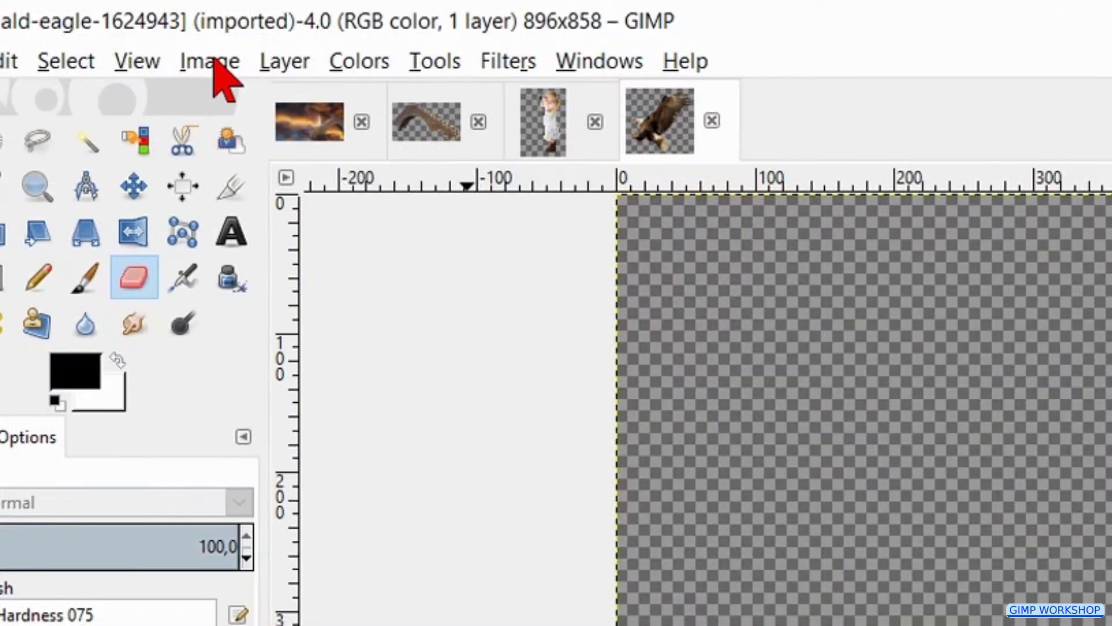
Flip the eagle horizontally so it faces right.
left_click(214, 61)
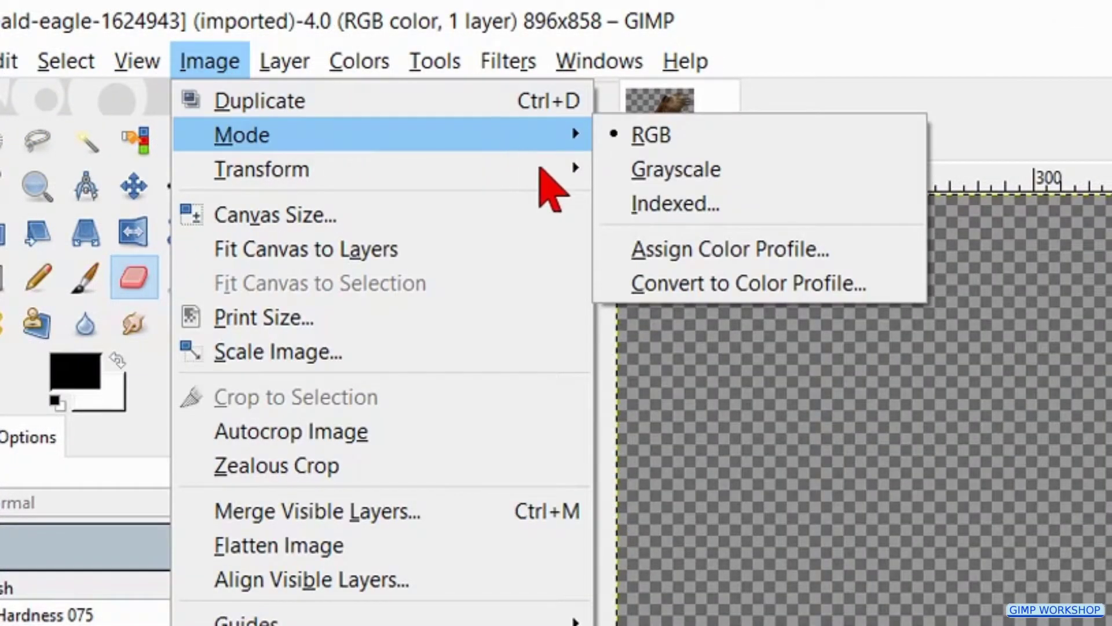
mouse_move(550, 186)
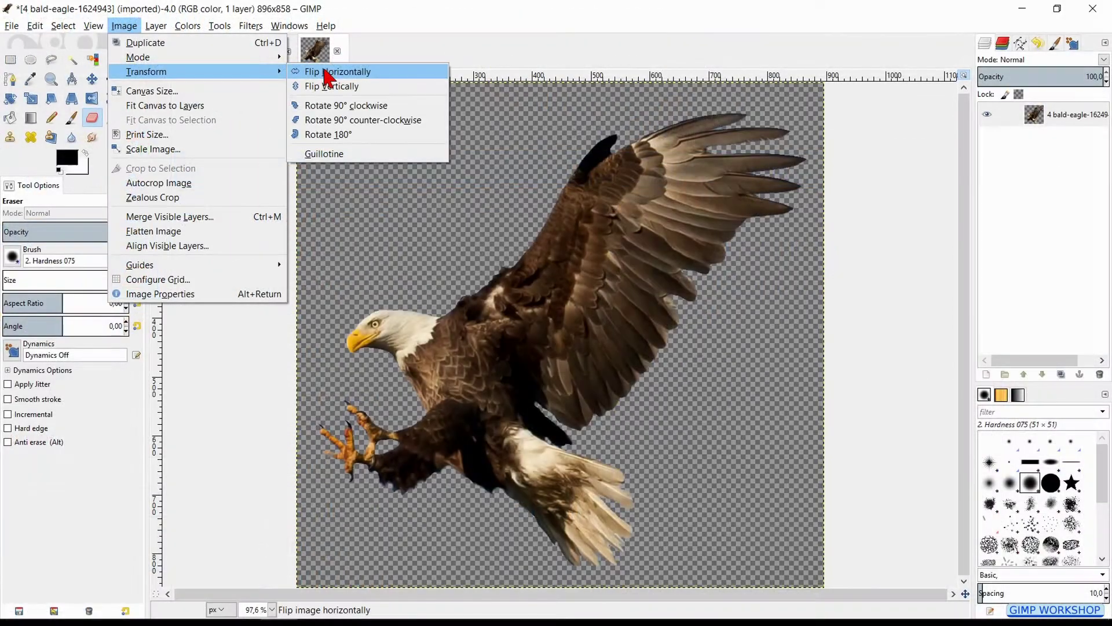
left_click(638, 169)
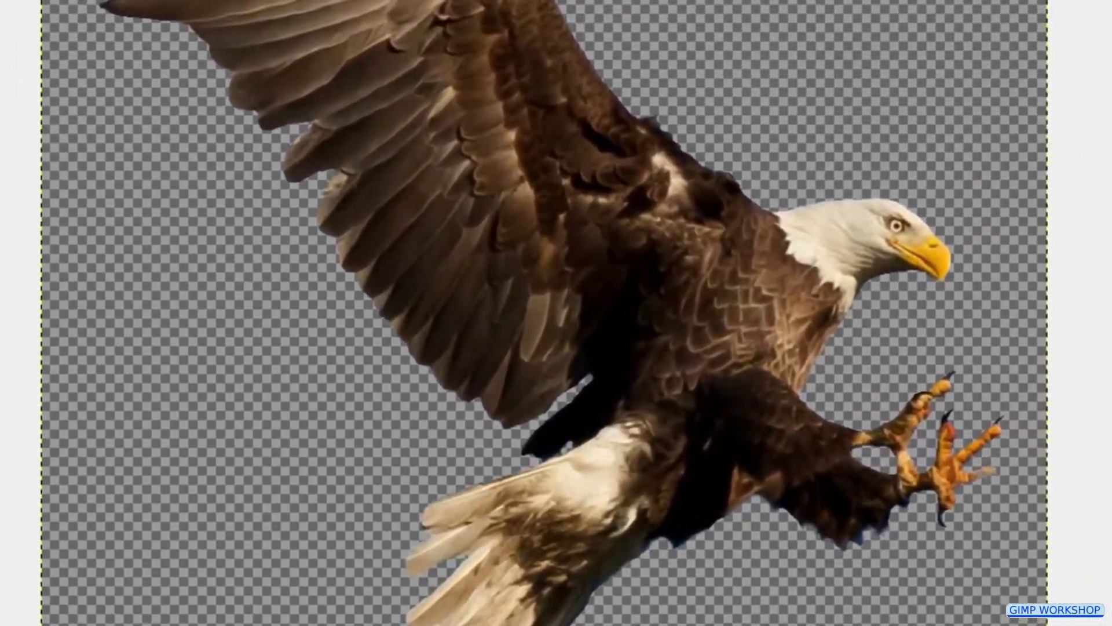
Drag the eagle into the sky composite as a new layer named 'egle'.
left_click(479, 119)
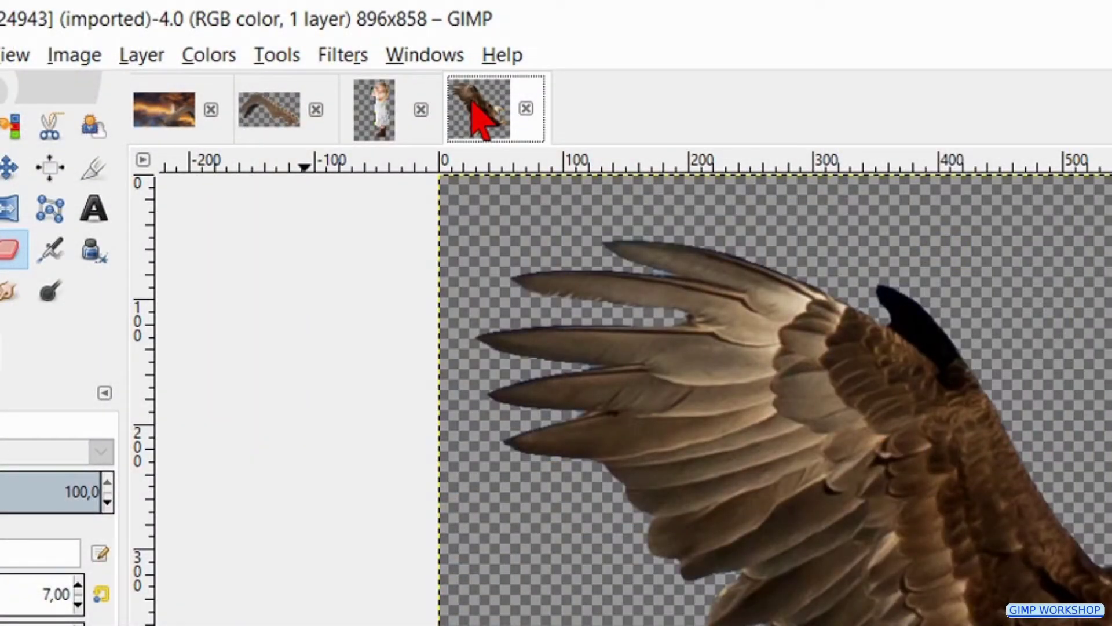
left_click_drag(479, 119, 398, 441)
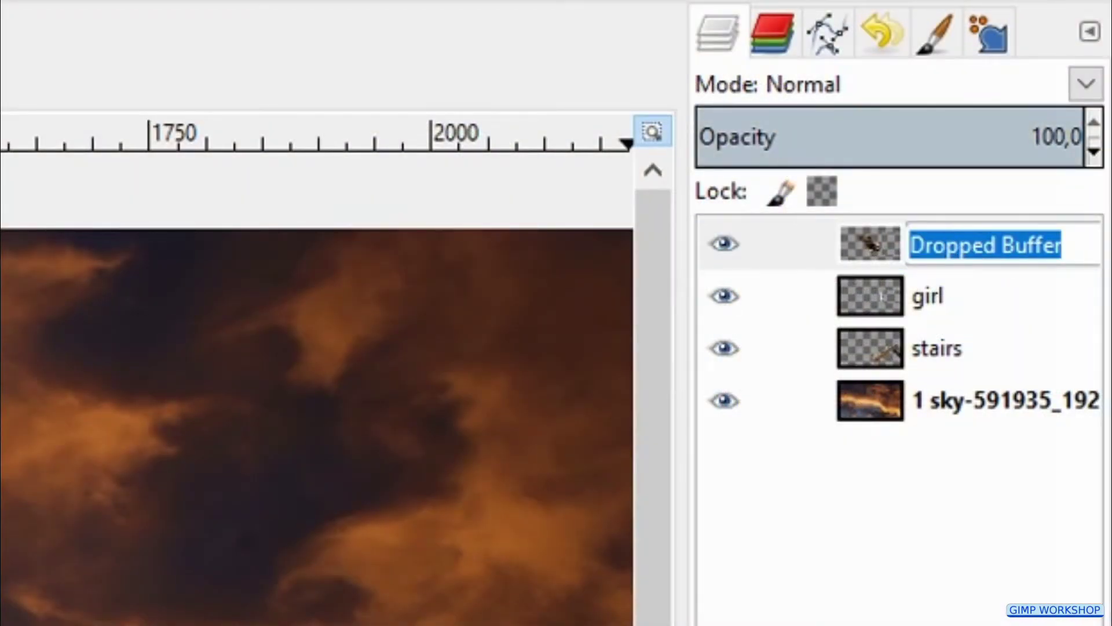
type("egle")
key("Return")
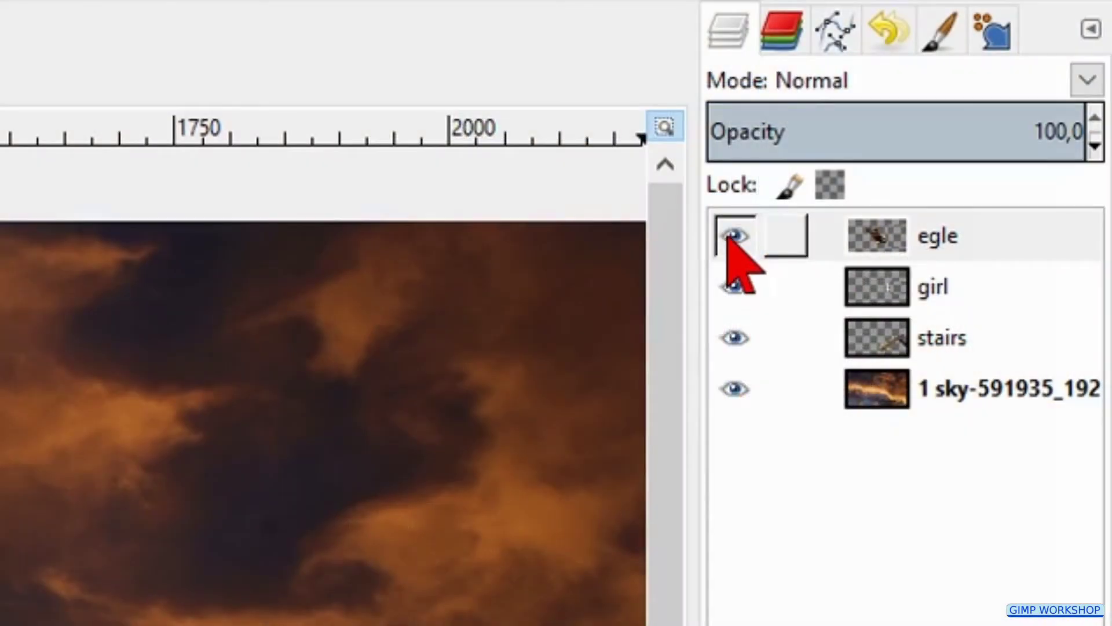
Scale the egle layer to 1432×1371 px and move it to the upper left of the sky.
left_click(729, 238)
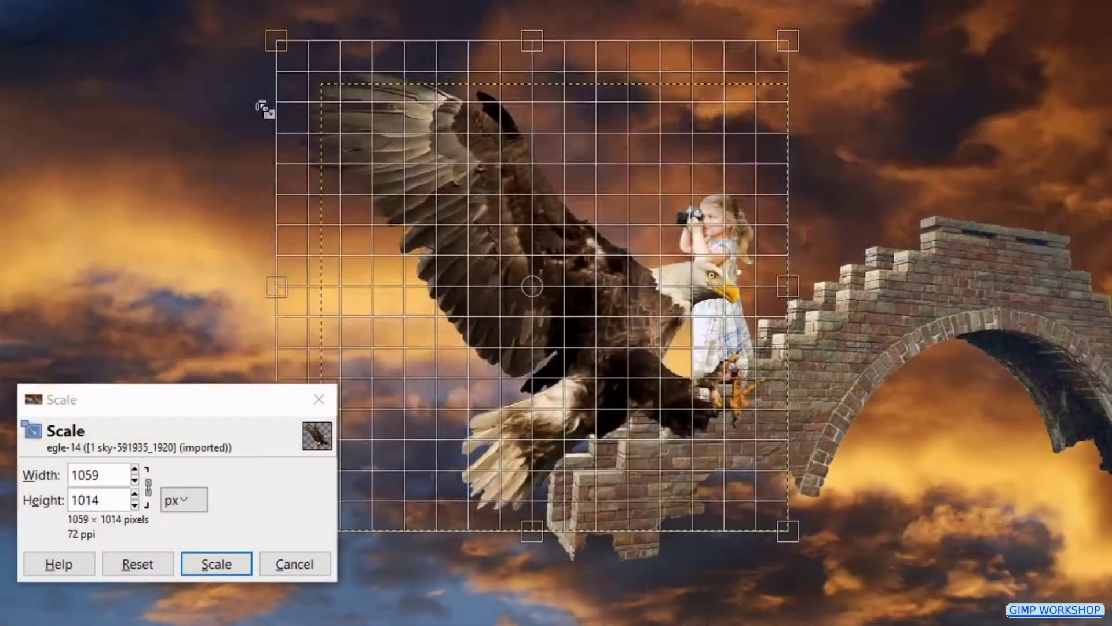
left_click_drag(260, 107, 79, 3)
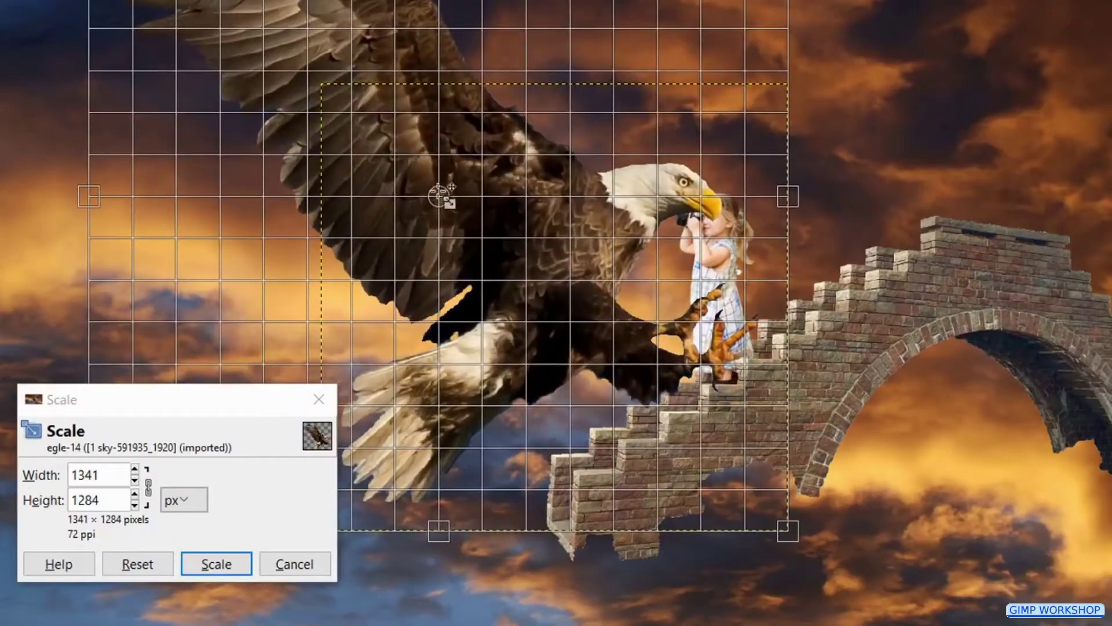
left_click_drag(428, 197, 233, 90)
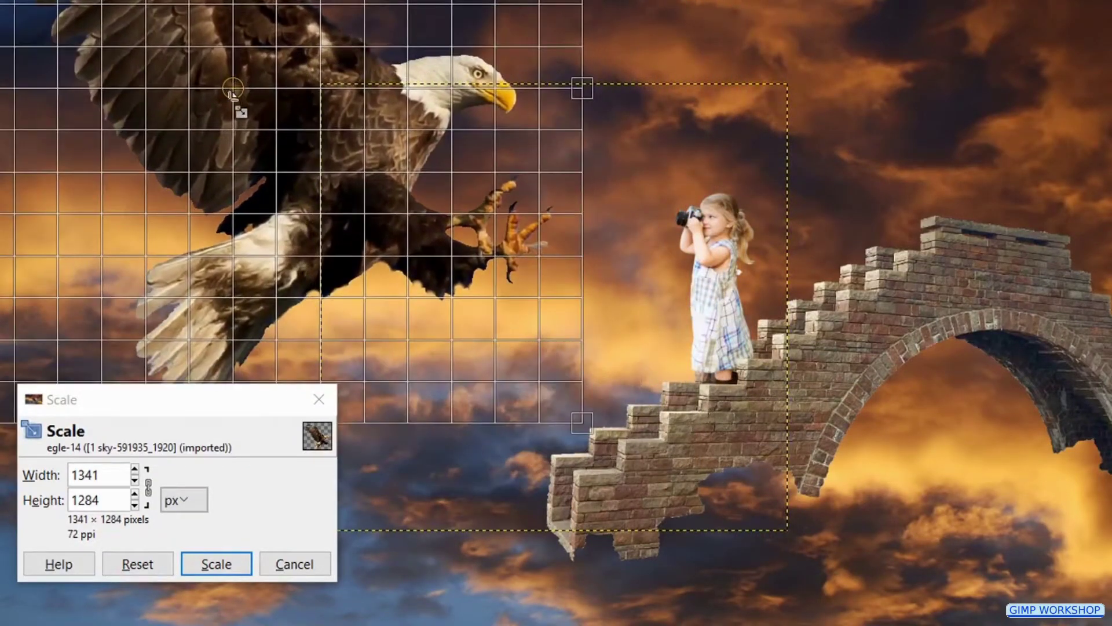
left_click_drag(445, 369, 510, 414)
left_click_drag(257, 111, 182, 125)
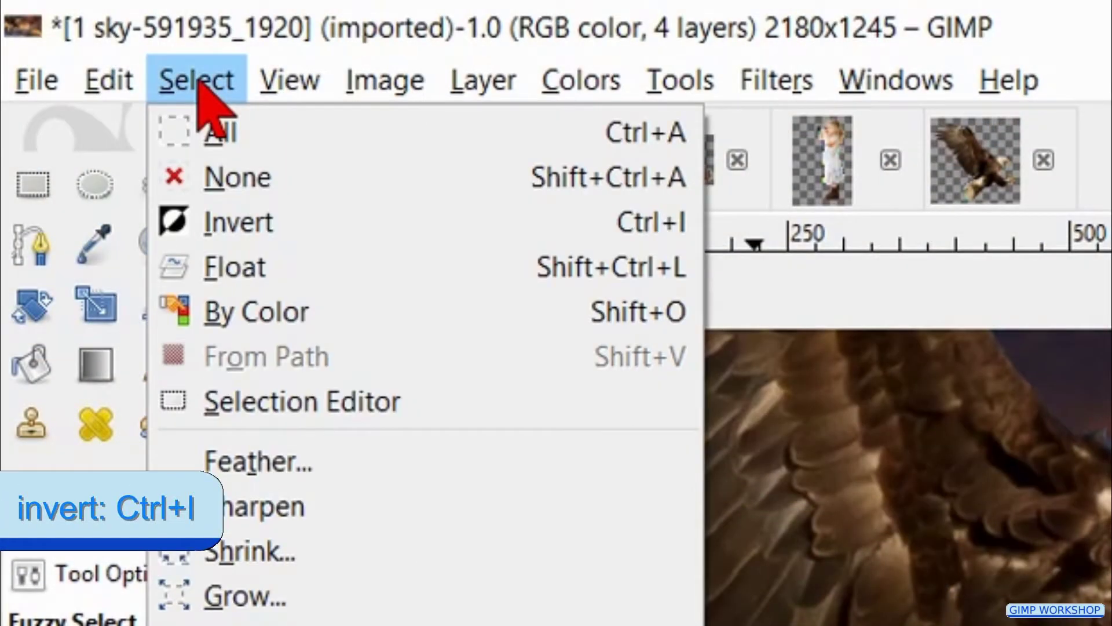
Invert the selection and set the Paintbrush opacity to 20.
left_click(272, 229)
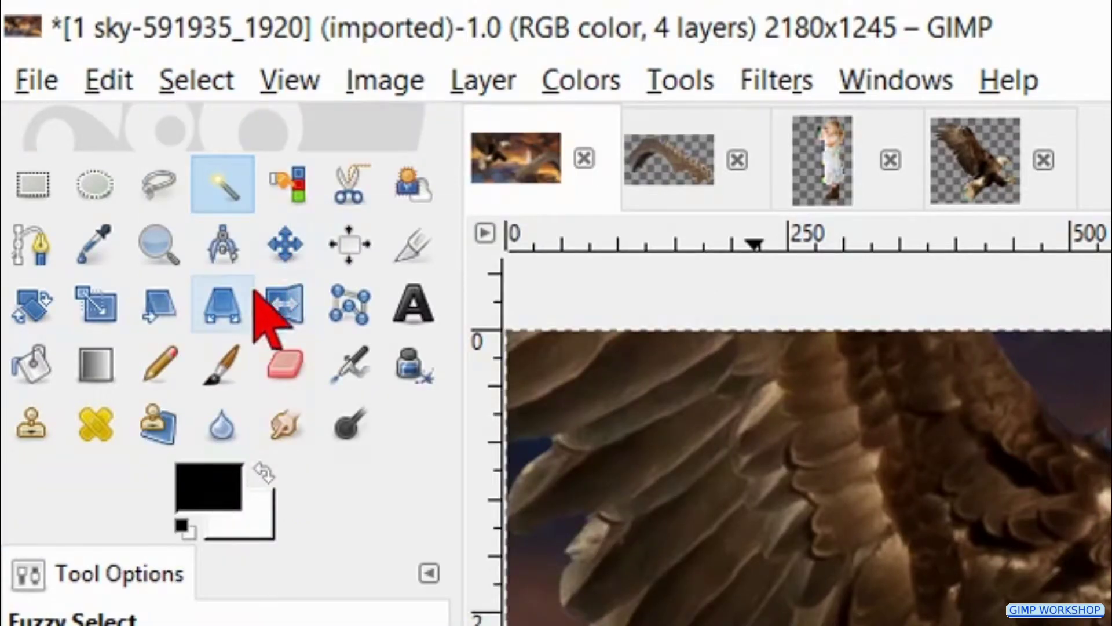
left_click(222, 365)
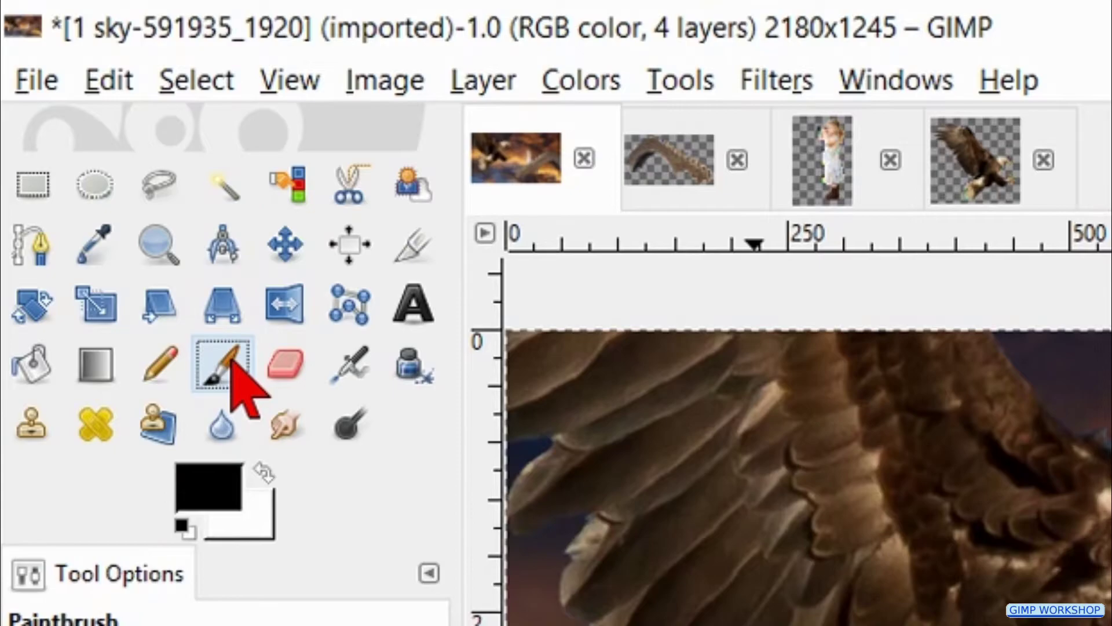
left_click(408, 625)
key("BackSpace")
type("20")
key("Return")
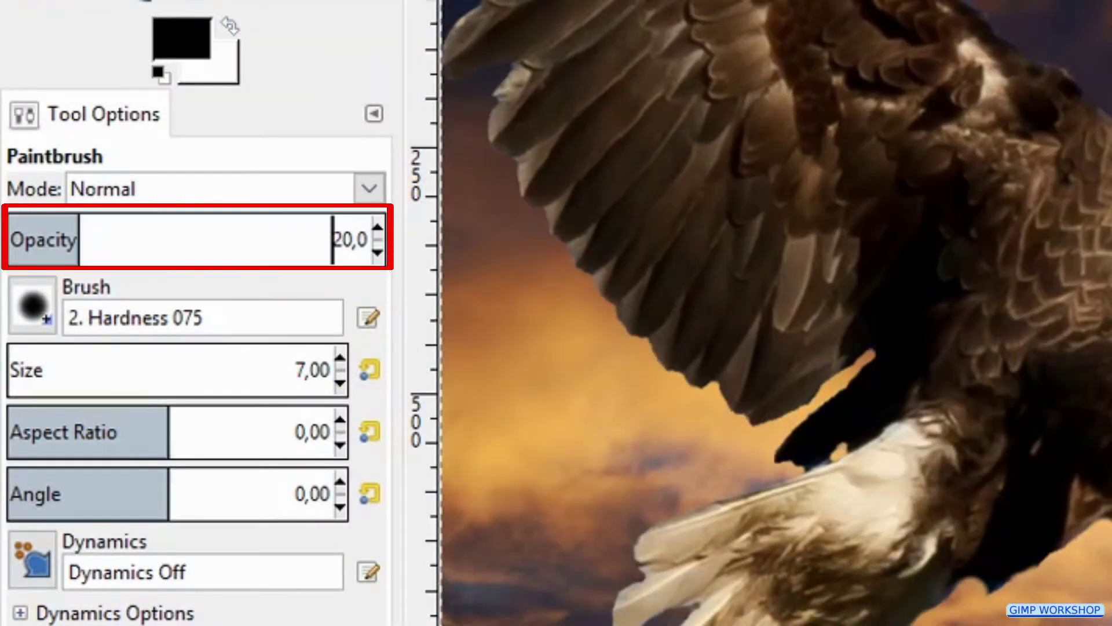
Choose the soft Hardness 025 brush at size 400.
left_click(26, 304)
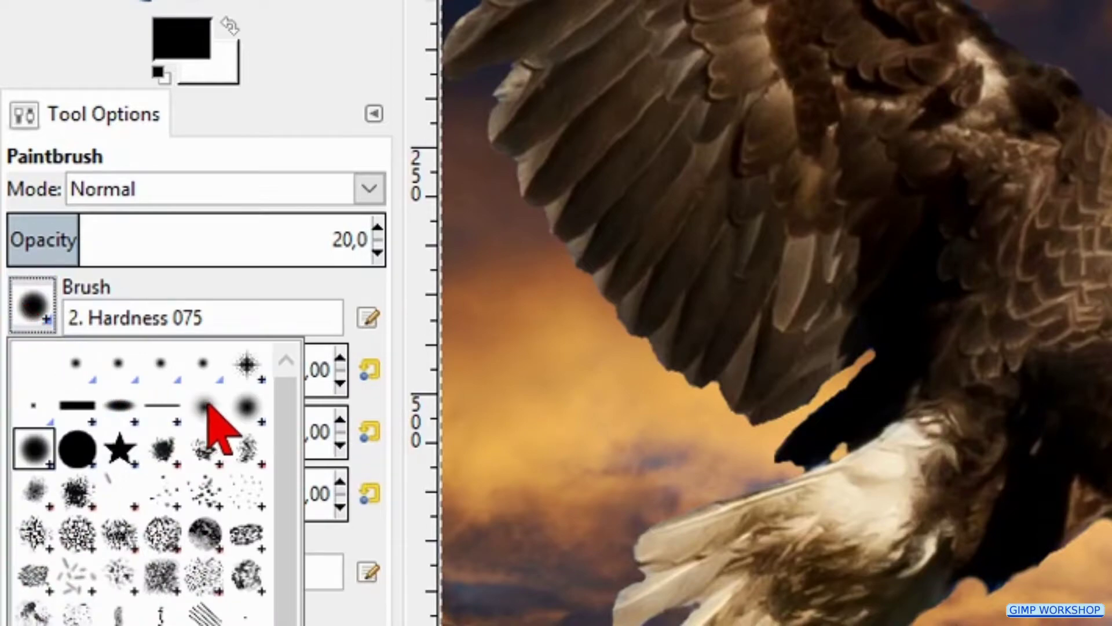
left_click(207, 407)
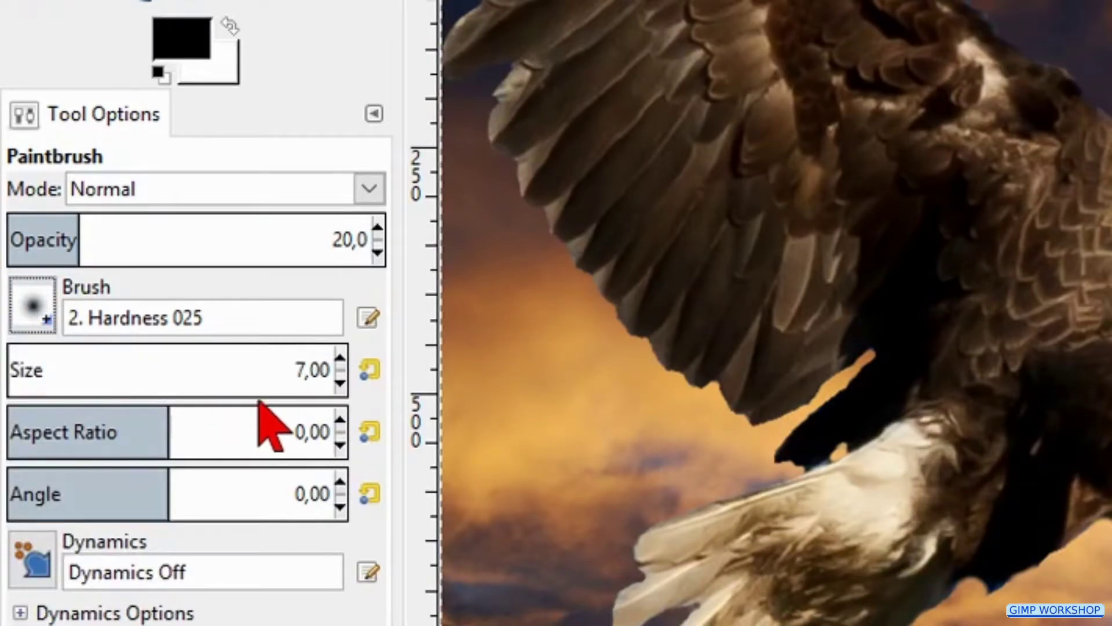
double_click(309, 368)
type("400")
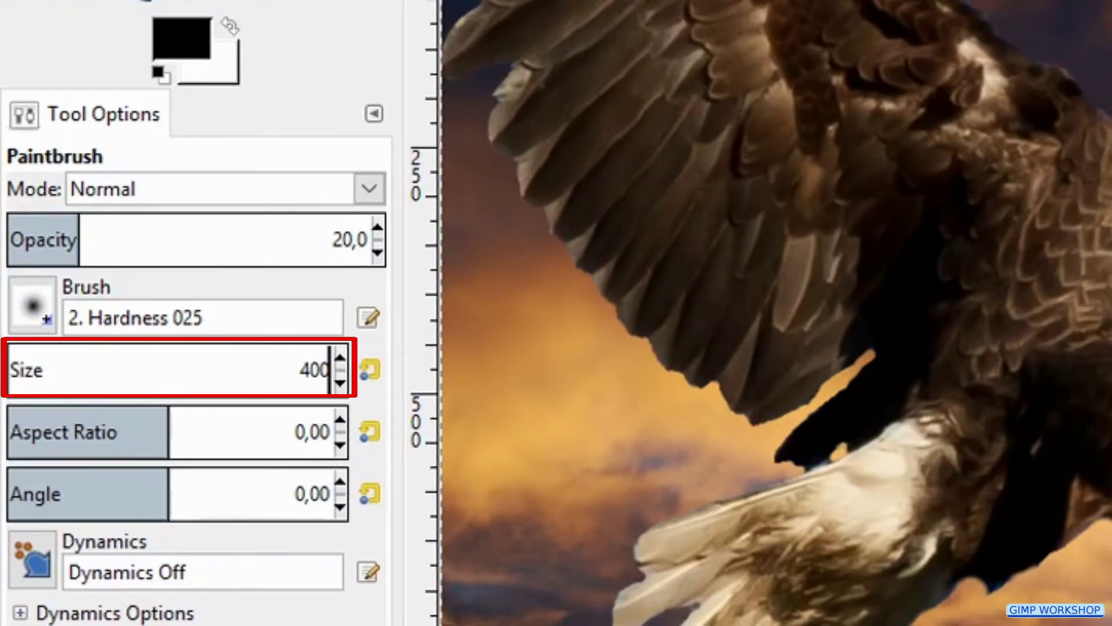
key("Return")
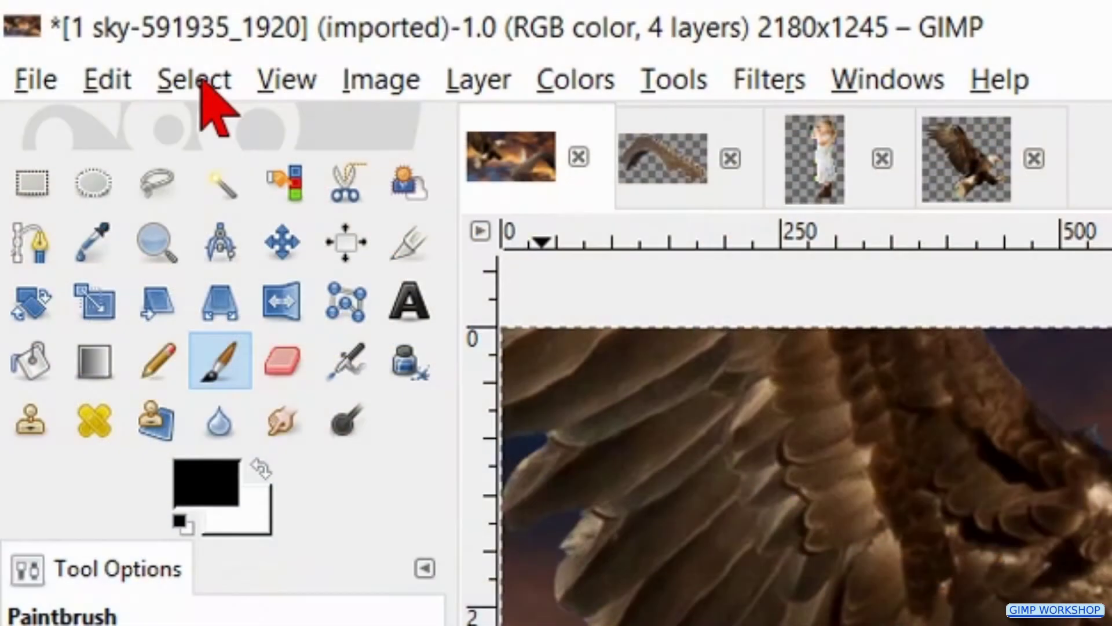
Make the girl layer the active layer.
left_click(202, 83)
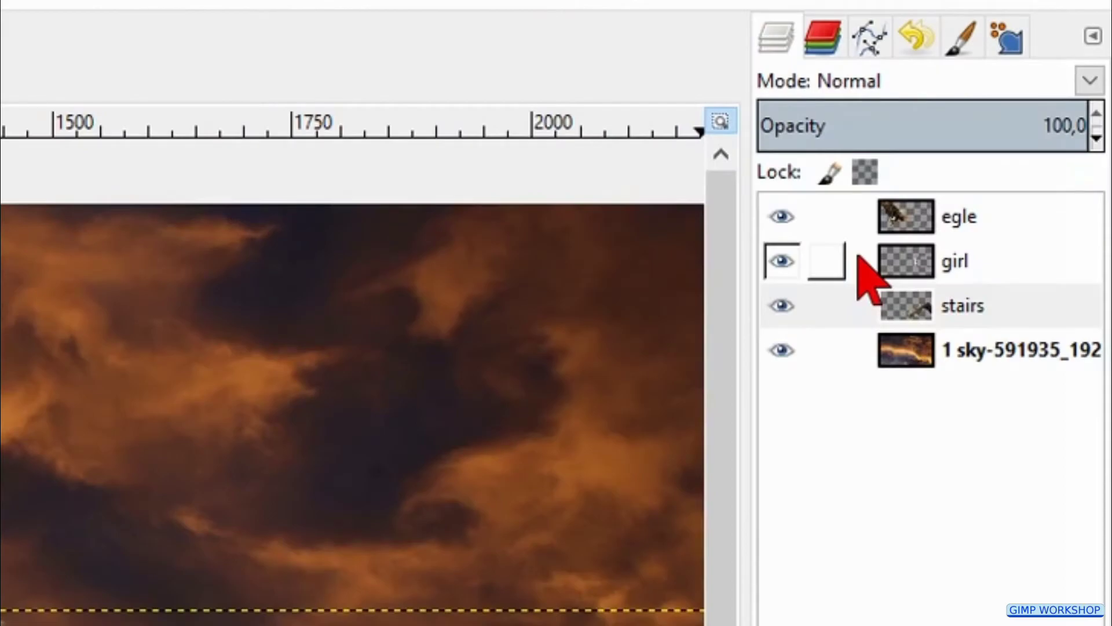
left_click(859, 256)
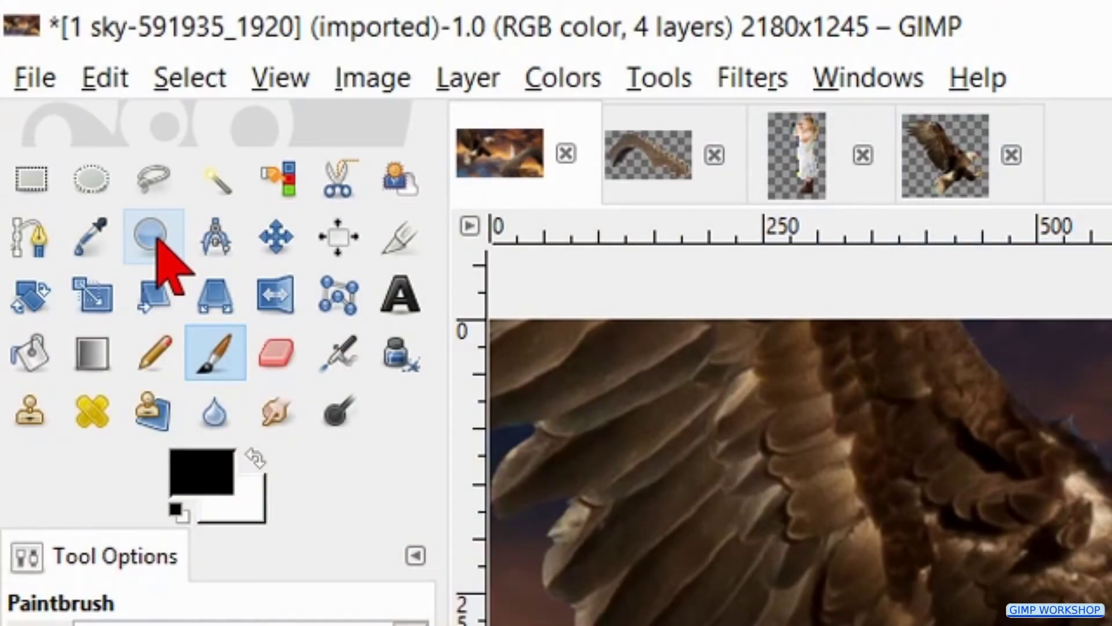
left_click(155, 234)
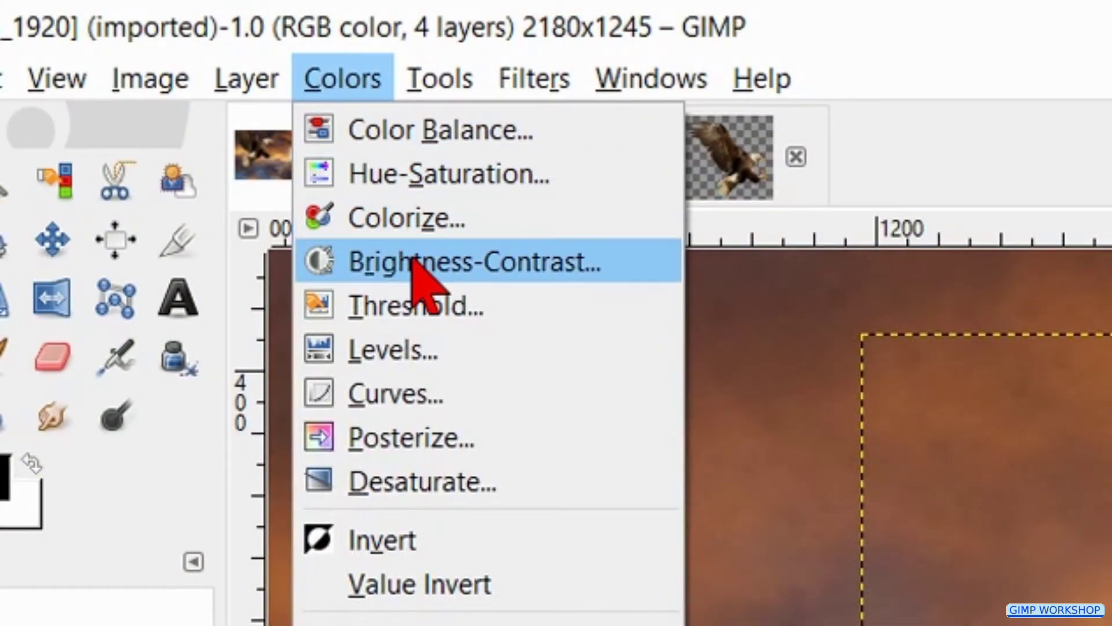
Apply Brightness-Contrast to the girl at brightness -60 and contrast 40, toggling preview to compare.
left_click(416, 265)
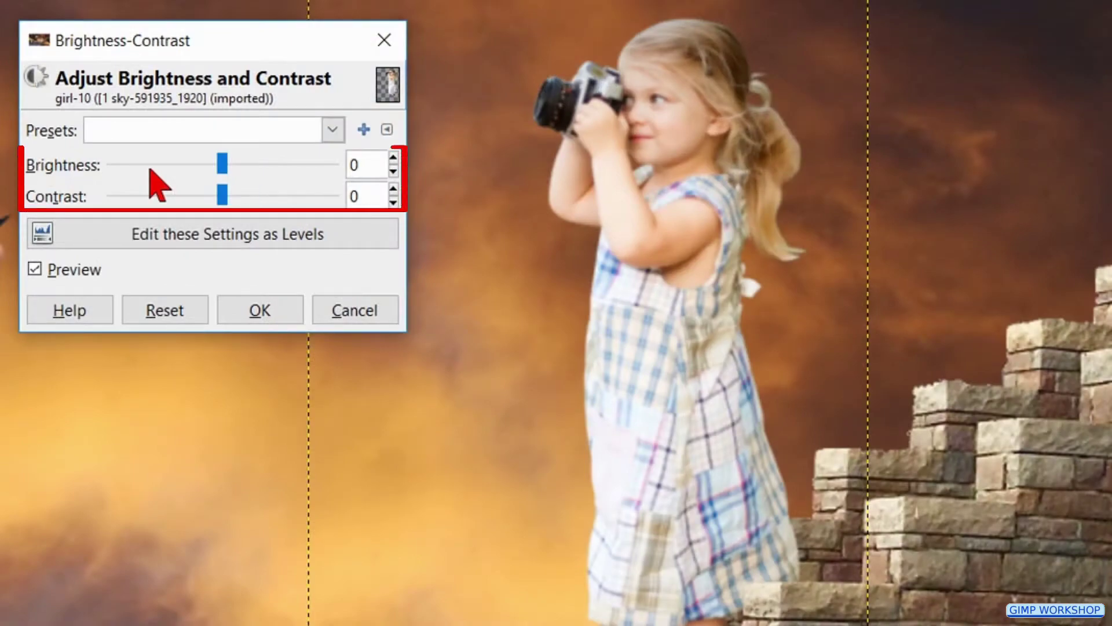
left_click(150, 169)
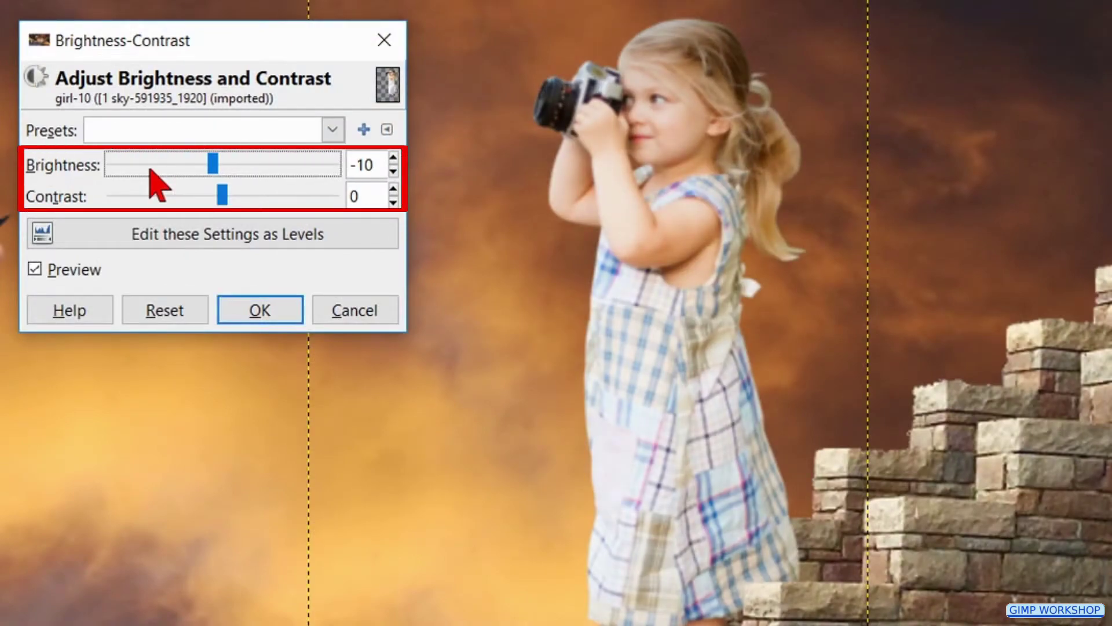
left_click(150, 169)
left_click(150, 169)
left_click(150, 169)
left_click(151, 169)
left_click(150, 169)
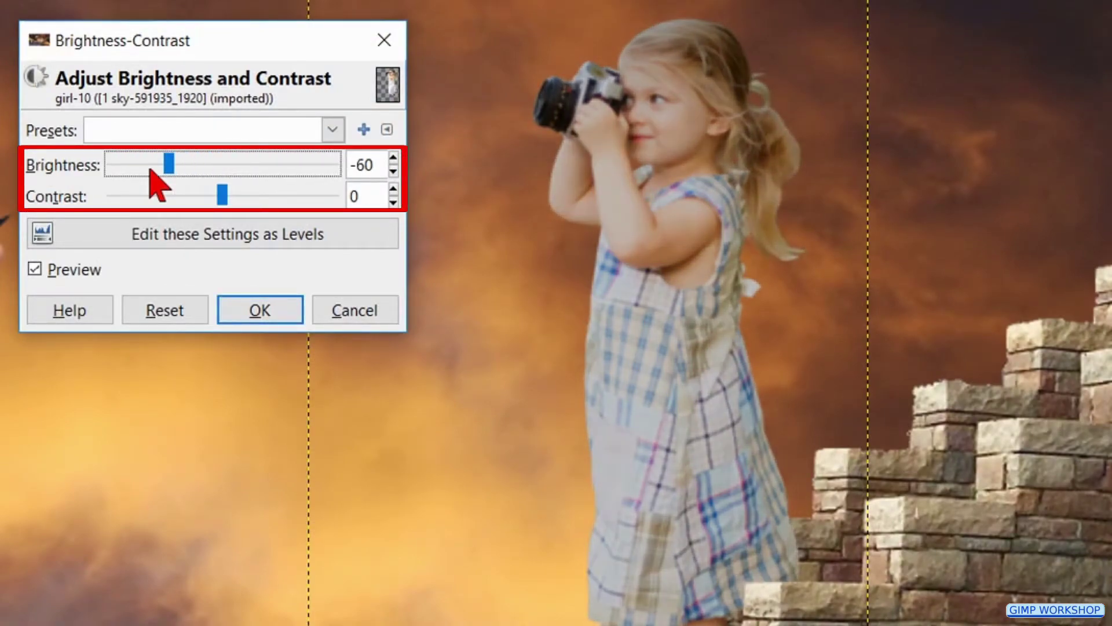
left_click(326, 199)
left_click(326, 199)
left_click(326, 198)
left_click(326, 198)
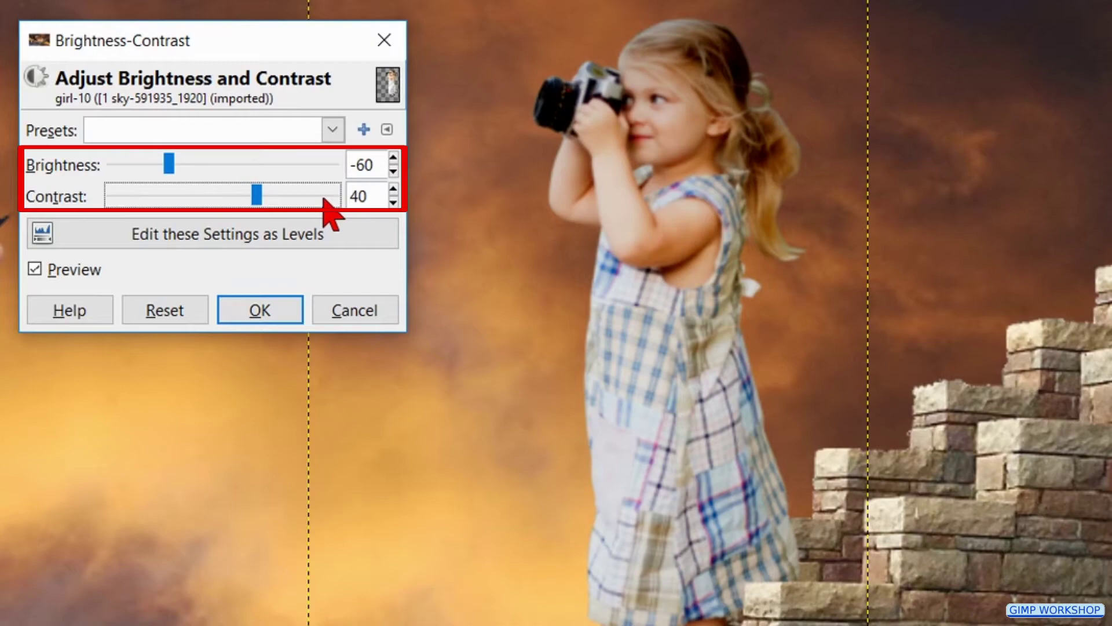
left_click(77, 271)
left_click(77, 271)
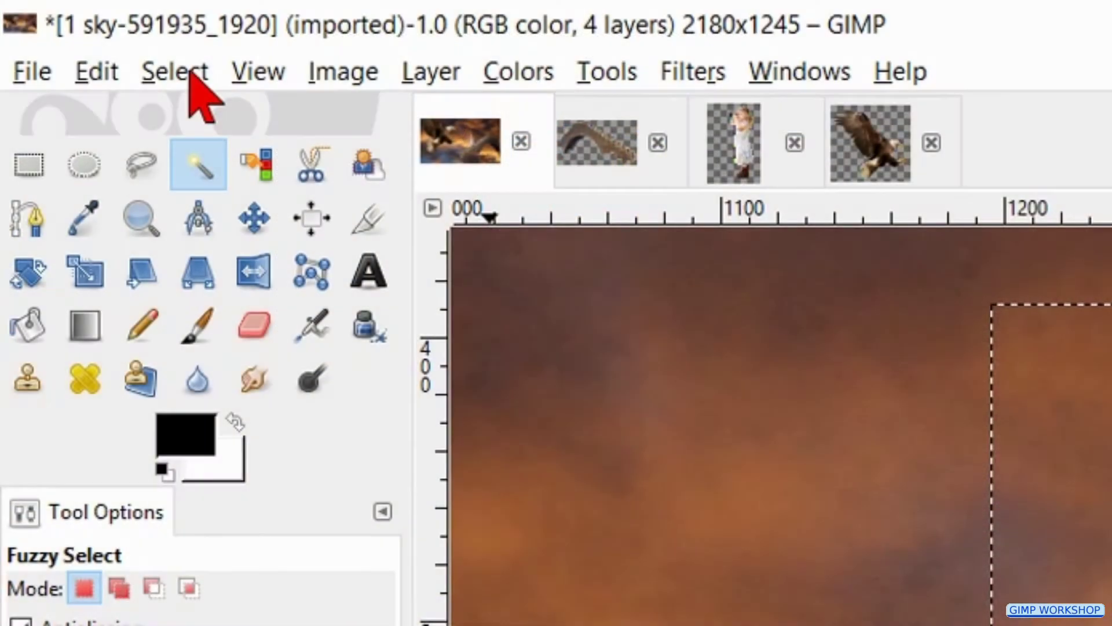
Invert the selection again and reduce the Paintbrush size from 400 to 200.
left_click(191, 77)
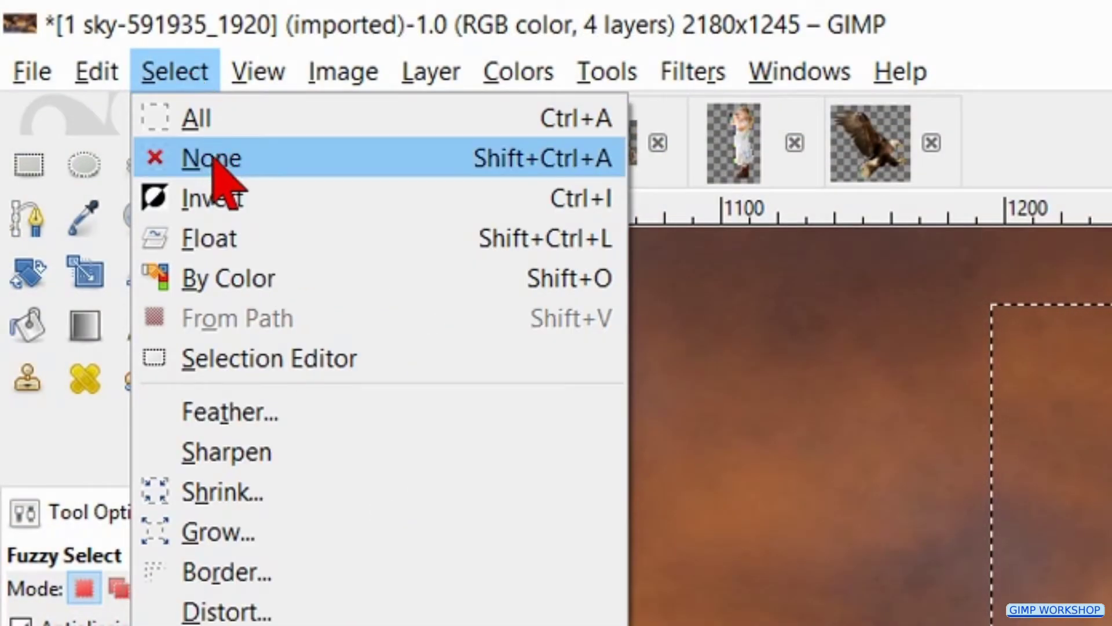
left_click(232, 200)
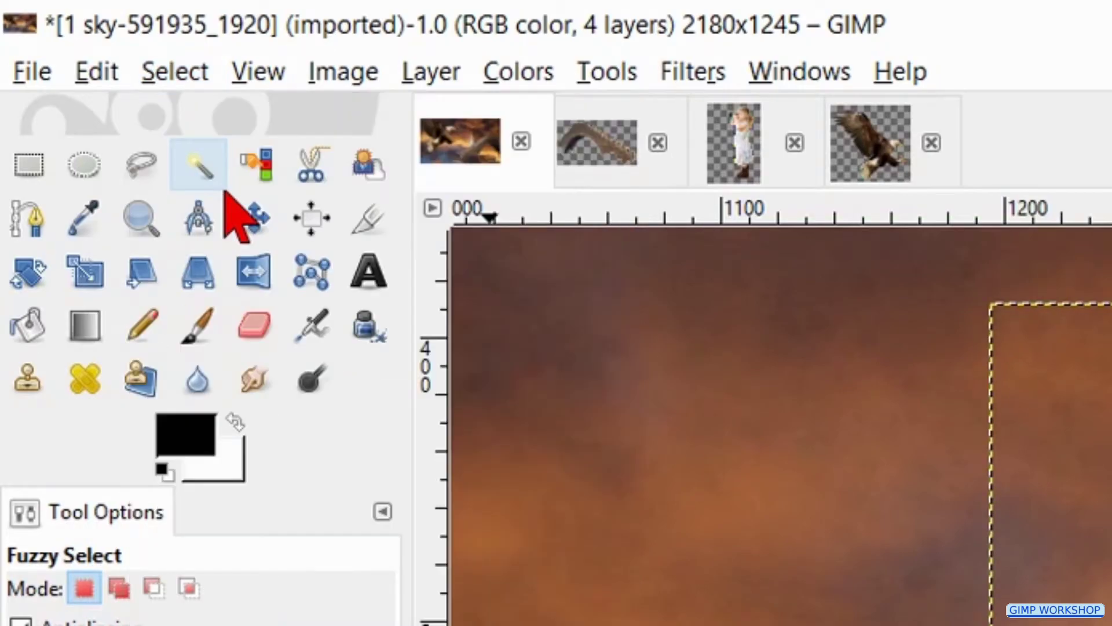
left_click(198, 327)
triple_click(354, 304)
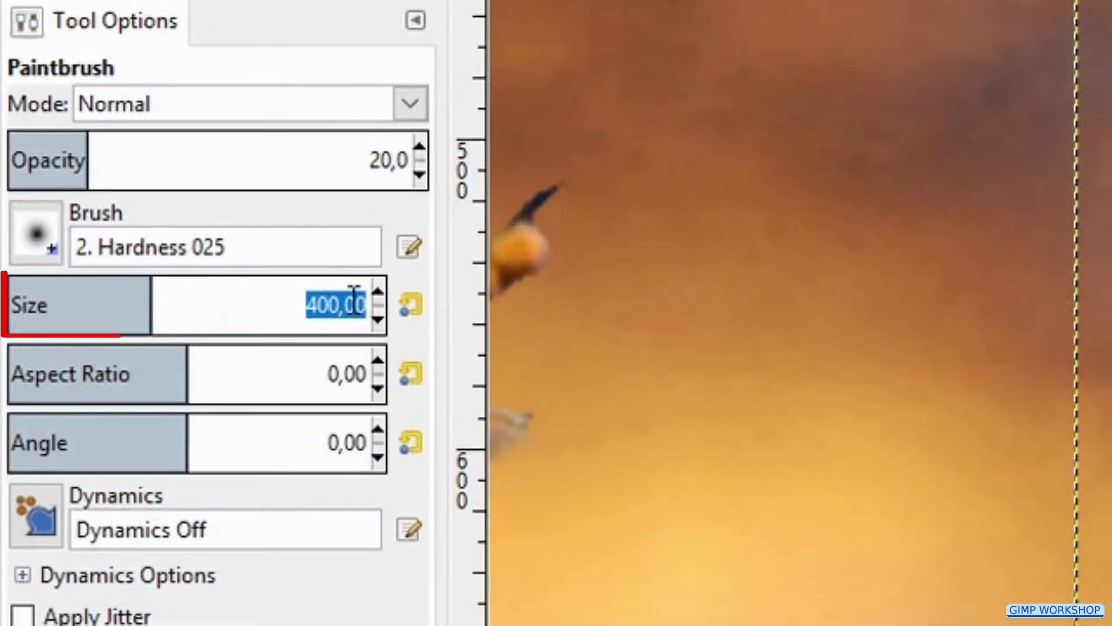
type("2")
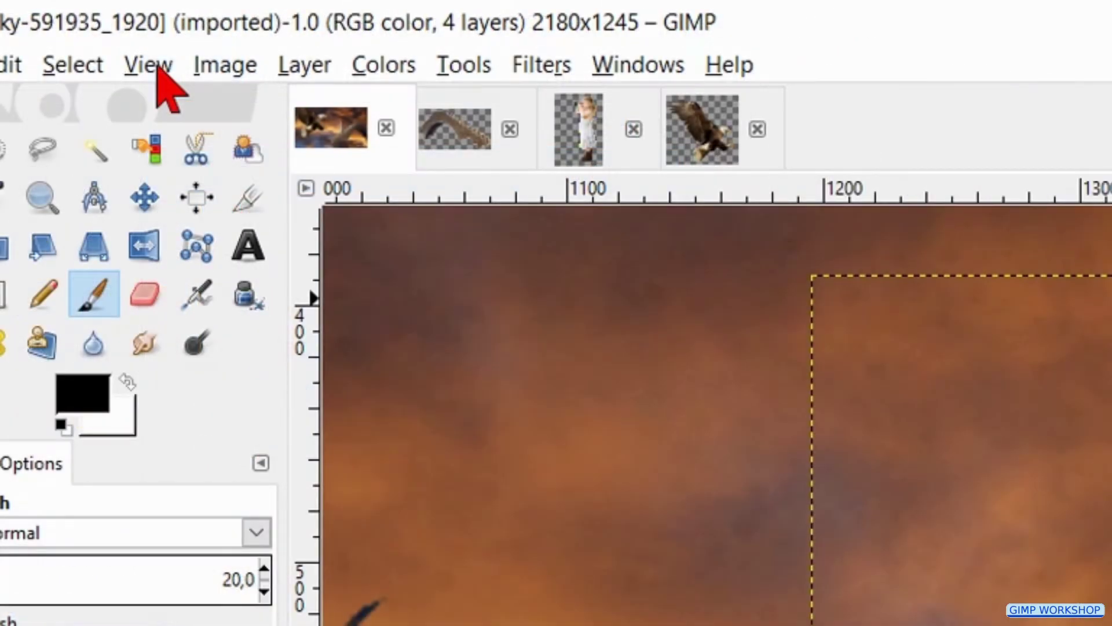
left_click(281, 78)
mouse_move(435, 192)
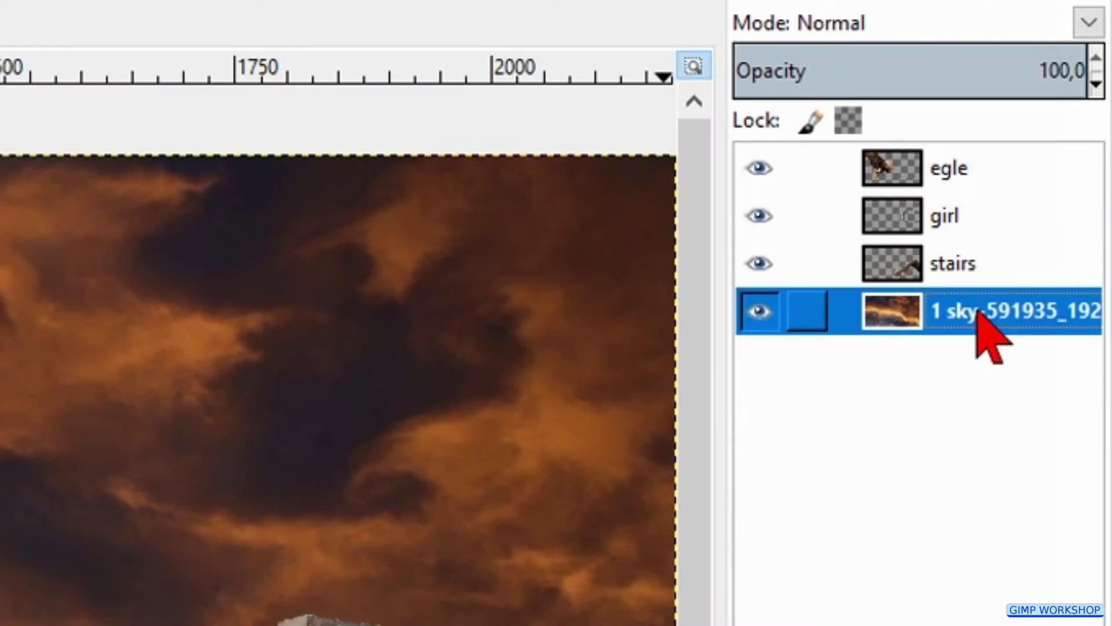
Hide the eagle, girl and stairs layers.
left_click(760, 177)
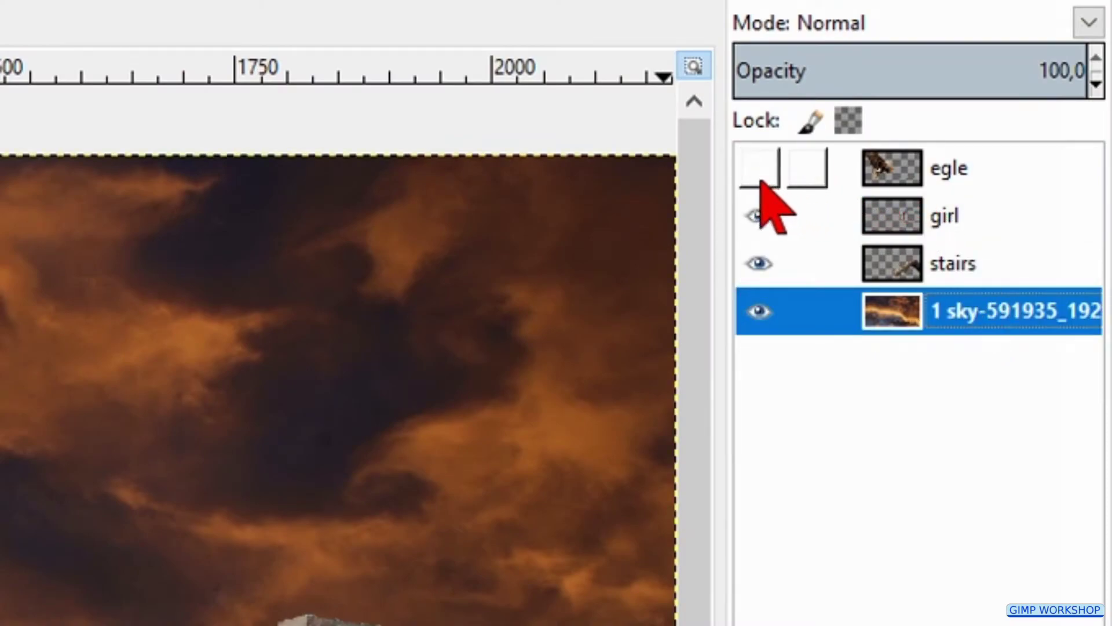
left_click(759, 216)
left_click(759, 264)
left_click(762, 264)
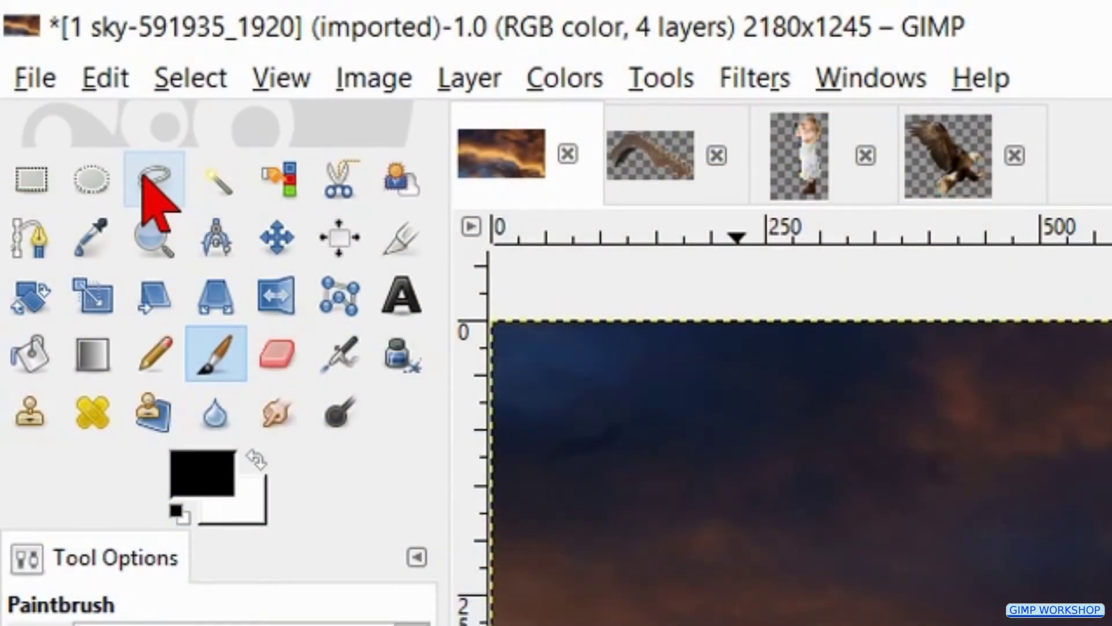
Feather the freehand cloud selection by 50 px.
left_click(142, 174)
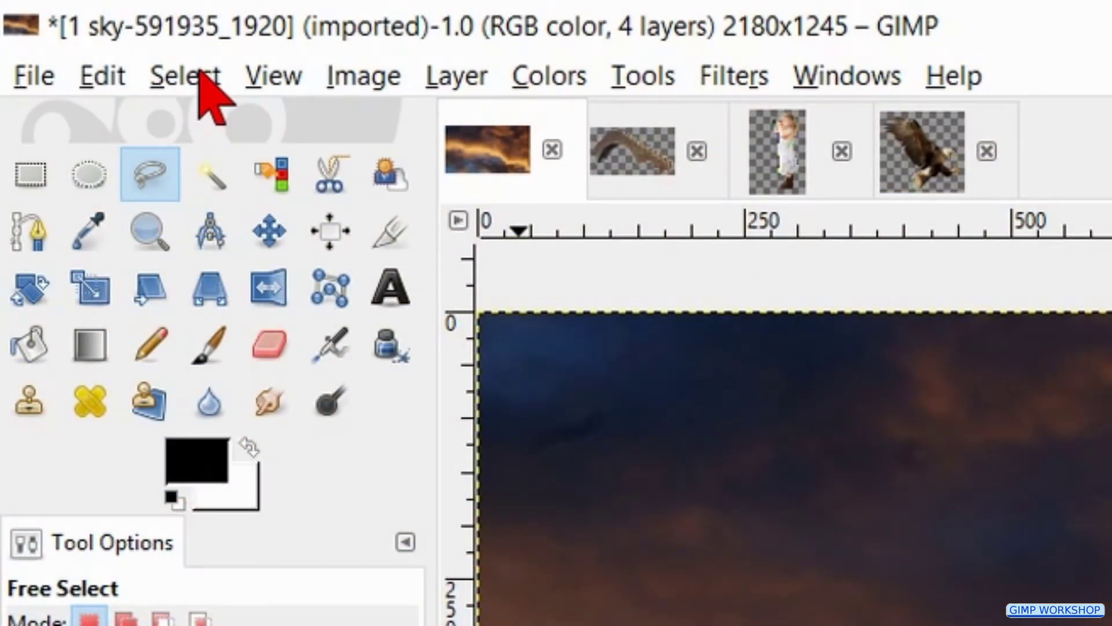
left_click(201, 75)
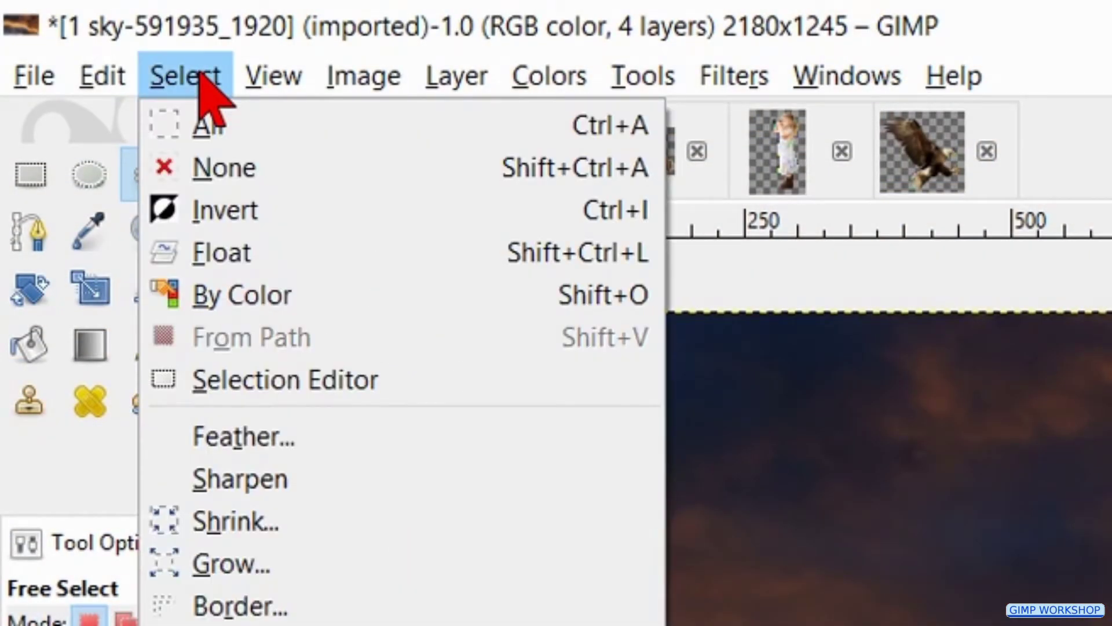
left_click(272, 442)
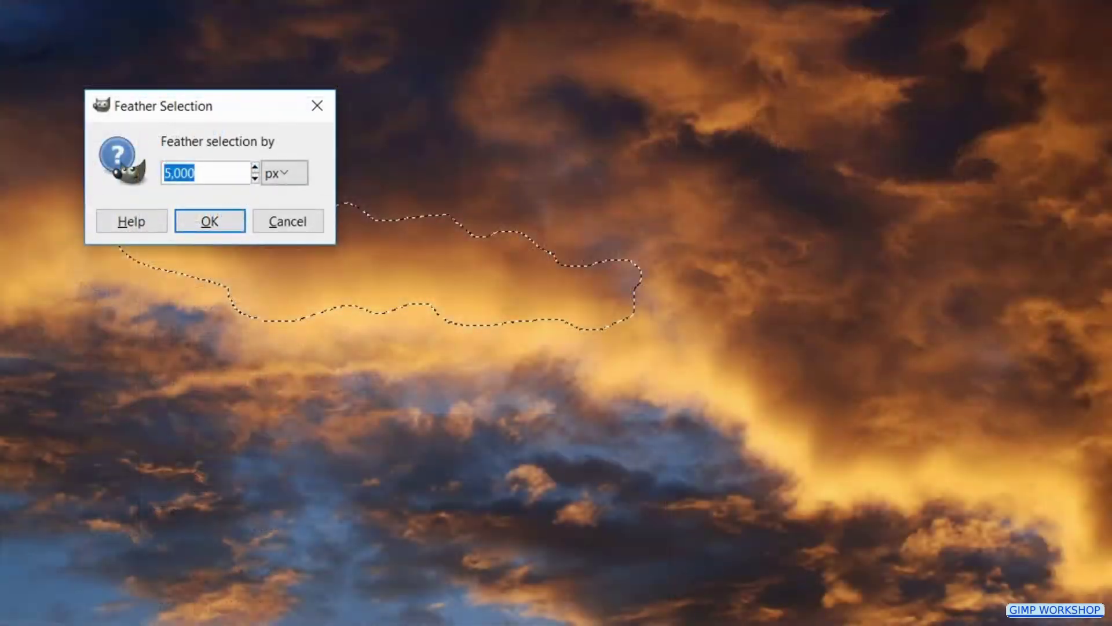
type("5")
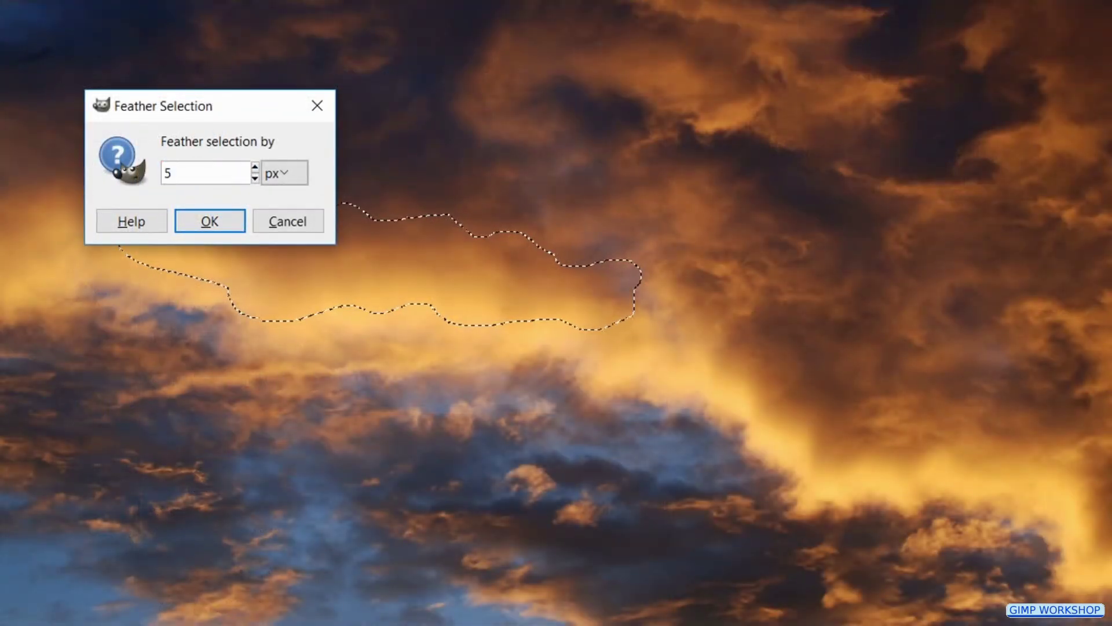
type("0")
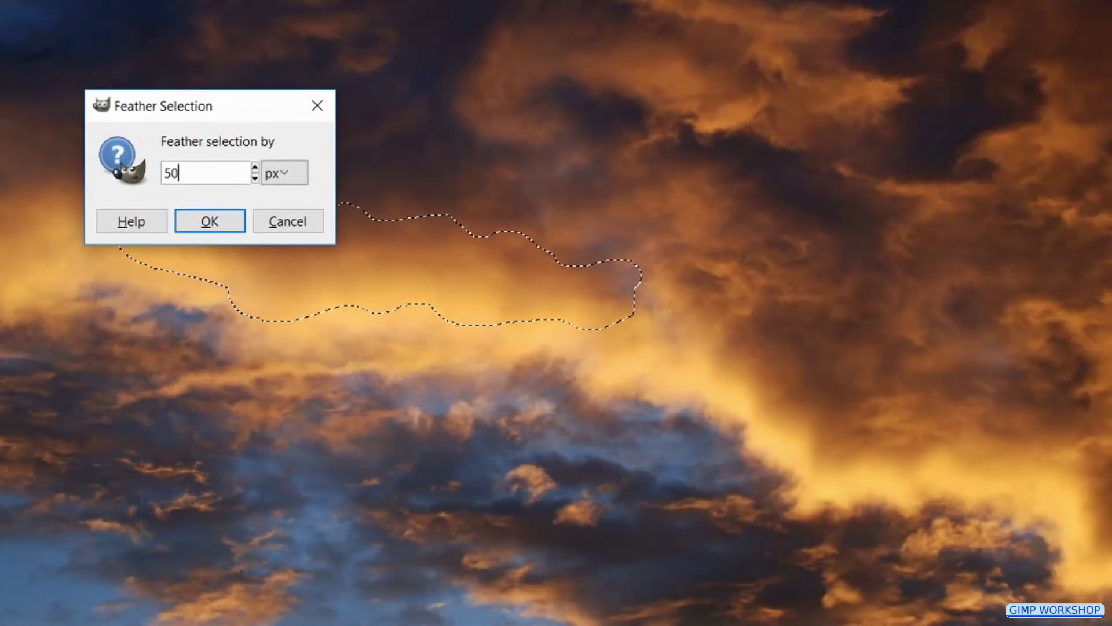
left_click(209, 221)
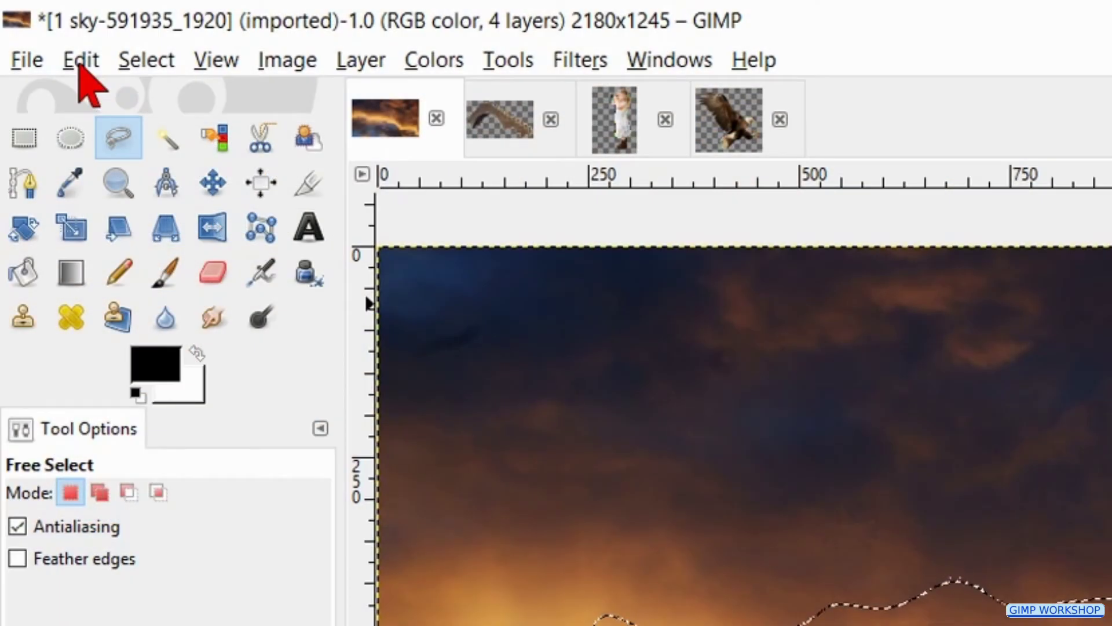
Copy the feathered cloud area and paste it as a new layer.
left_click(80, 61)
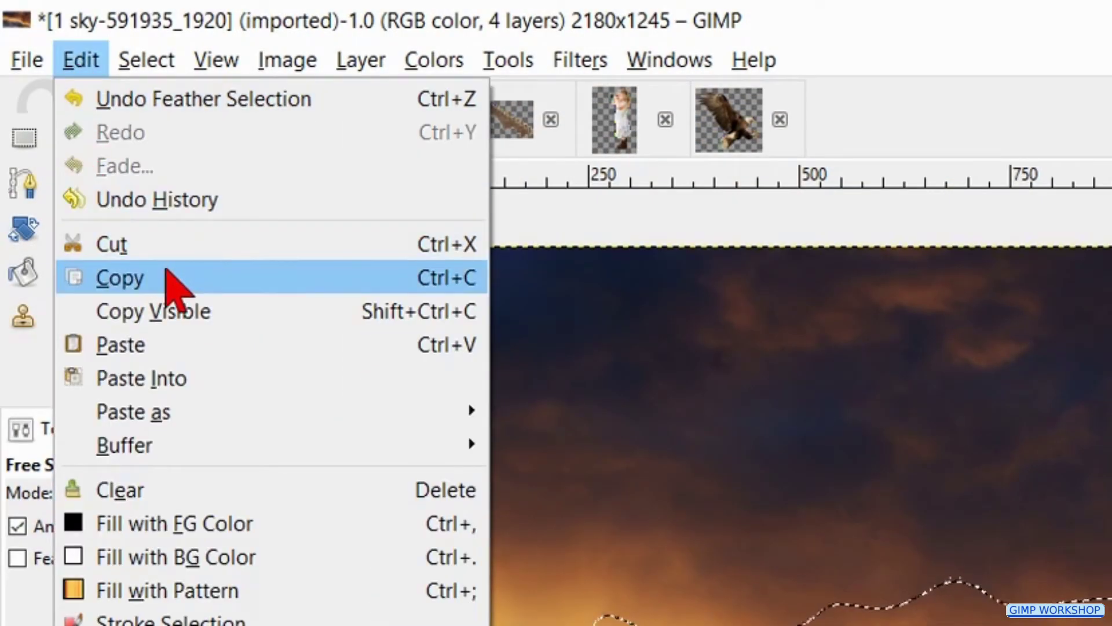
left_click(166, 272)
left_click(83, 59)
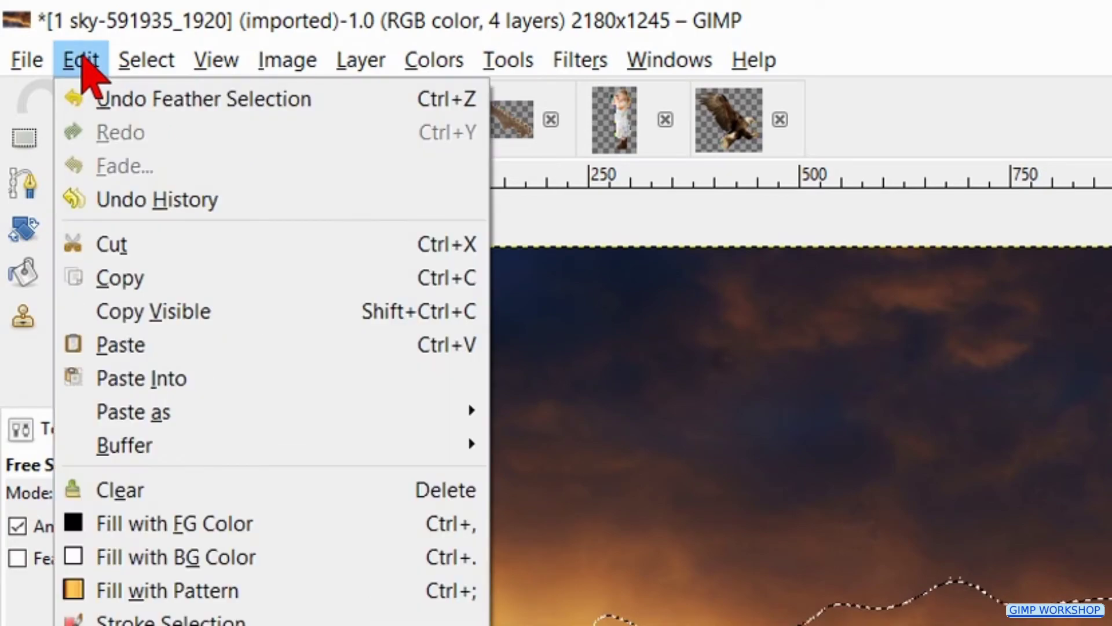
mouse_move(402, 423)
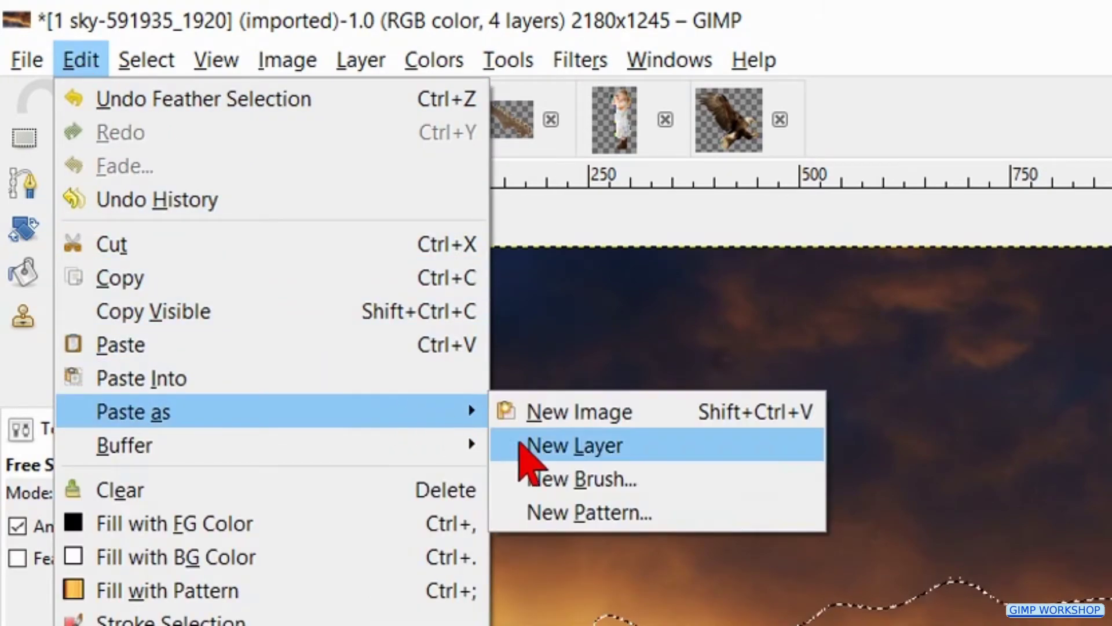
left_click(610, 456)
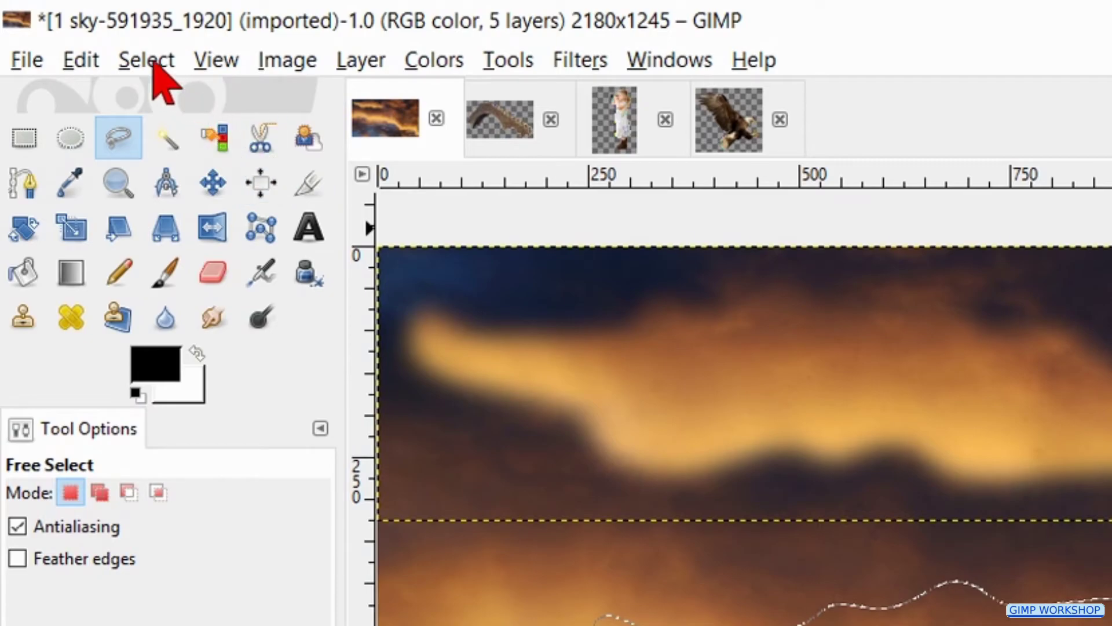
Clear the selection and make the egle and girl layers visible again.
left_click(153, 65)
left_click(177, 137)
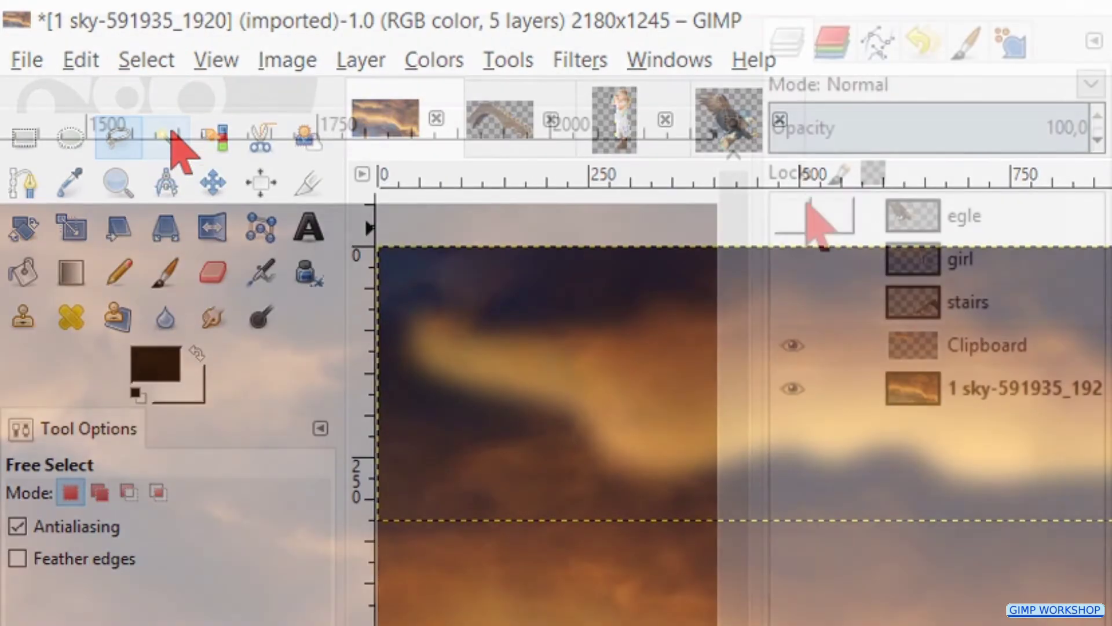
left_click(792, 215)
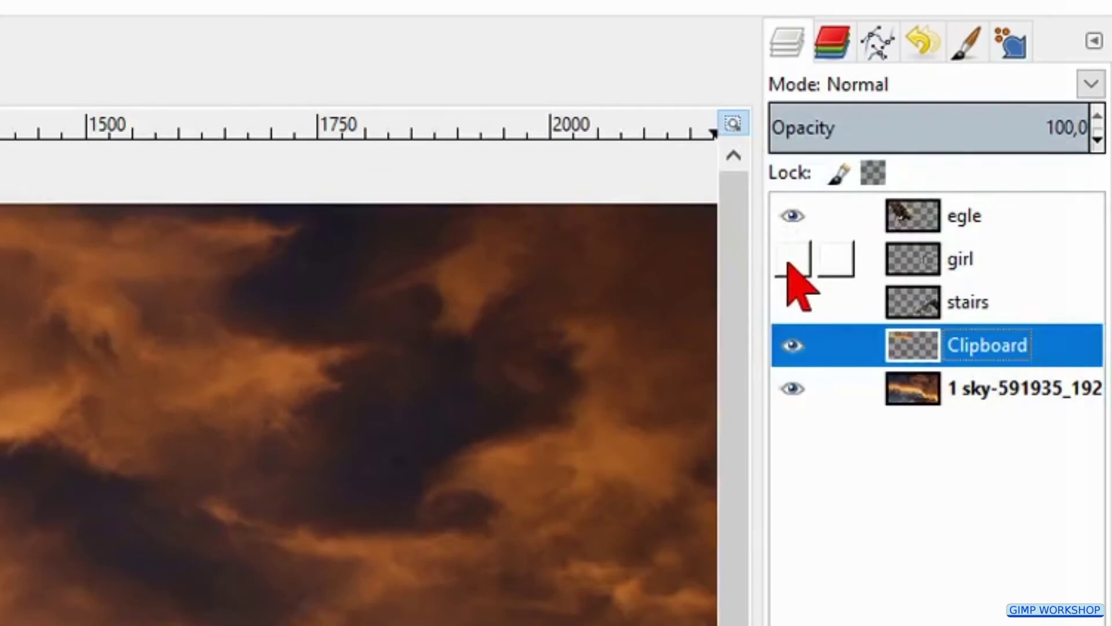
left_click(792, 259)
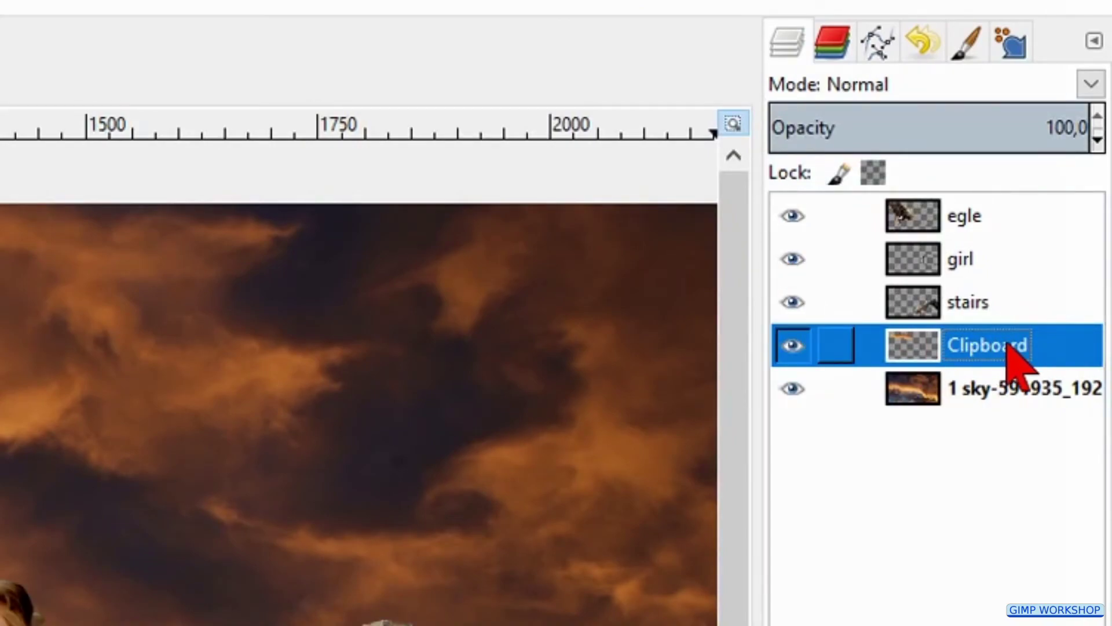
Rename the Clipboard layer to 'cloud' and move it to the top of the stack.
double_click(963, 345)
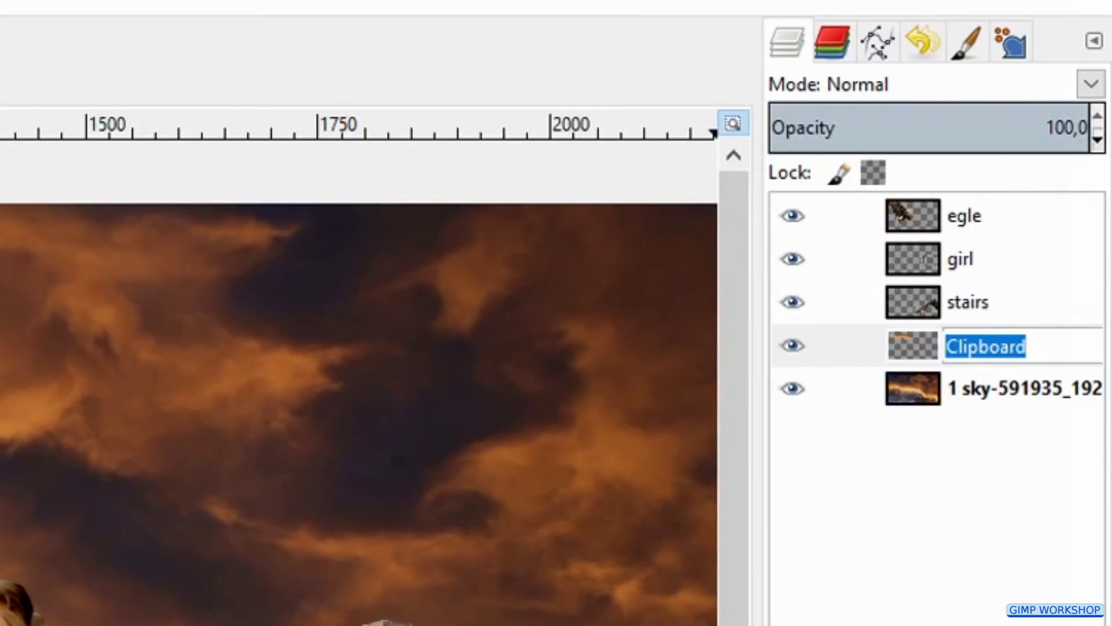
type("cloud")
key("Return")
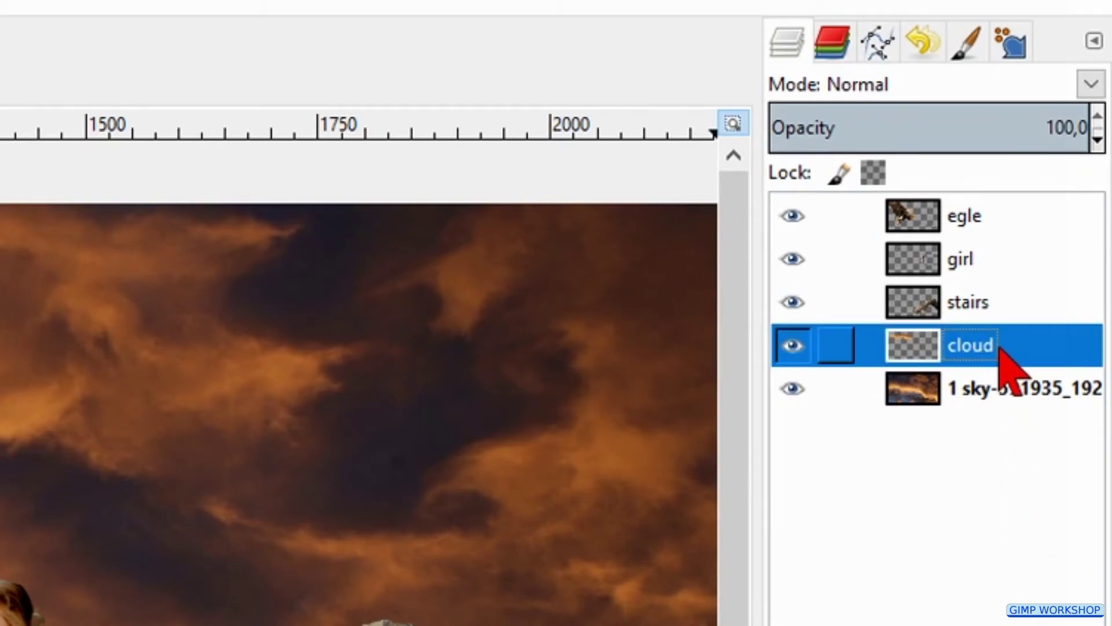
left_click_drag(1000, 348, 925, 209)
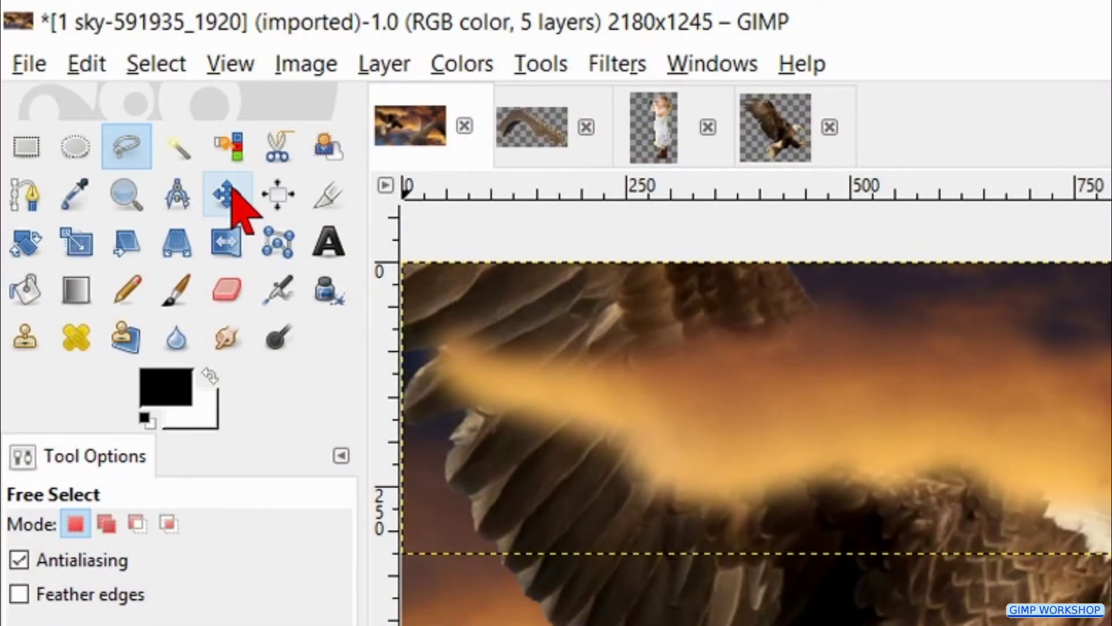
left_click(226, 194)
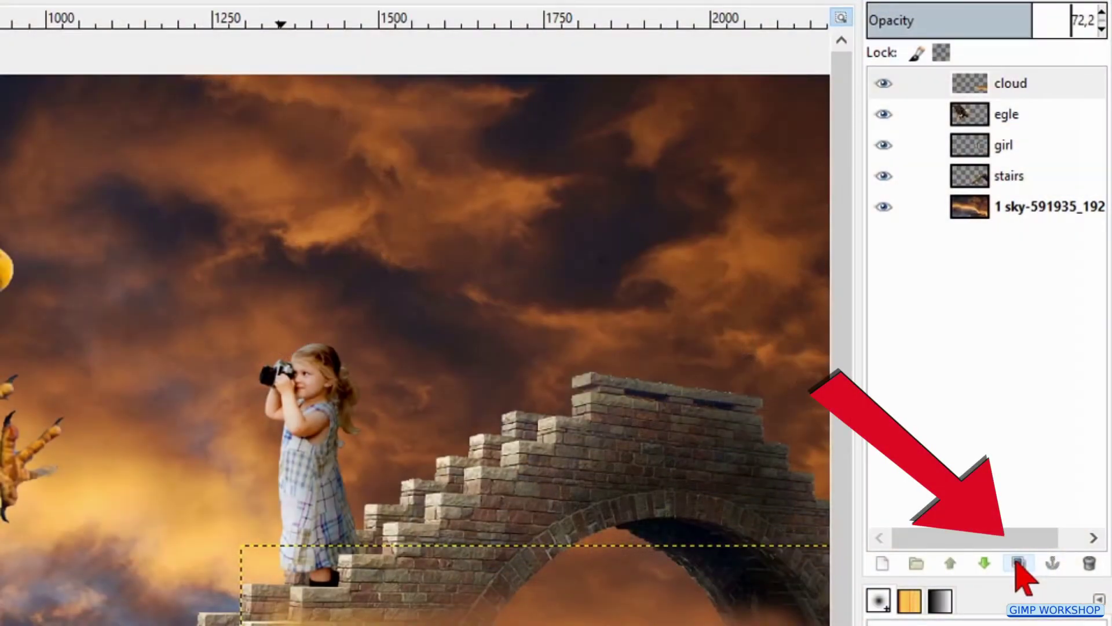
Duplicate the cloud layer and rename the copy 'cloud 2'.
left_click(1017, 565)
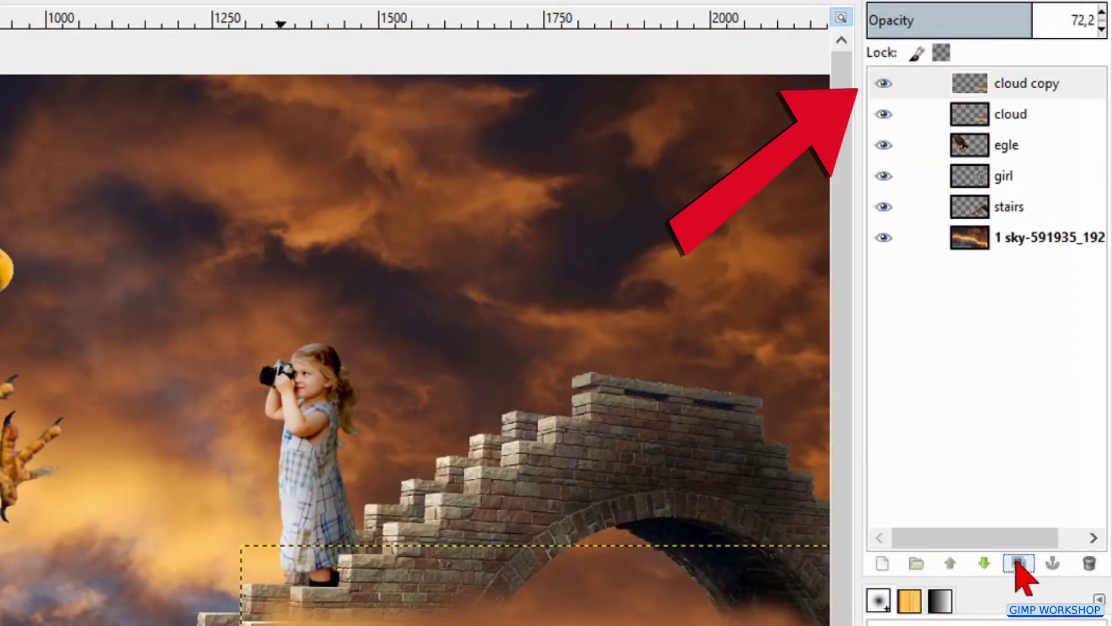
double_click(1027, 83)
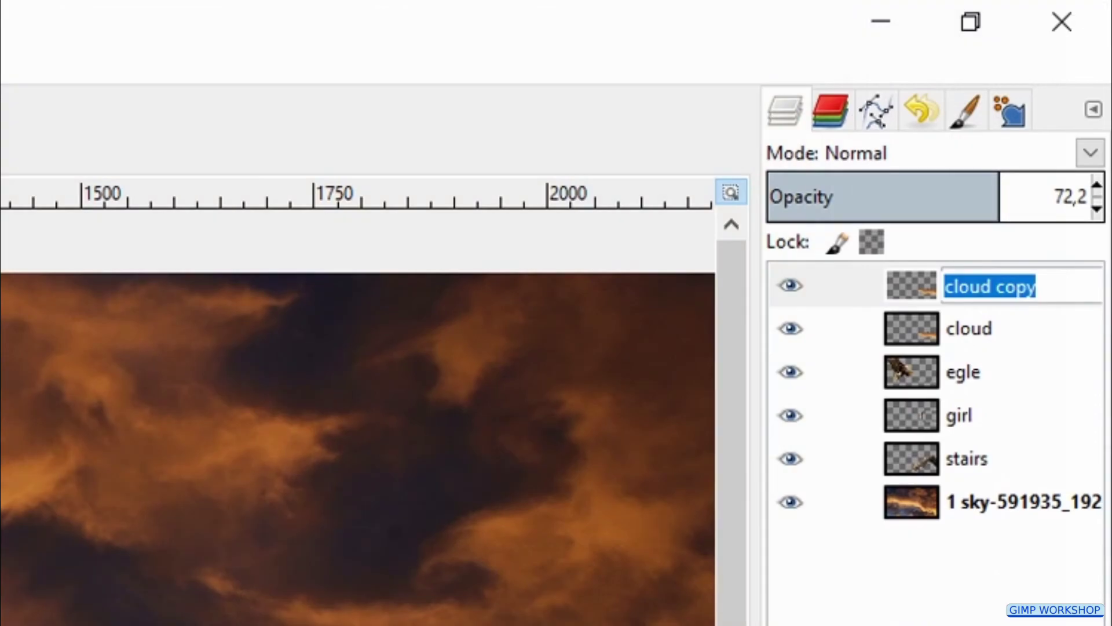
key("BackSpace")
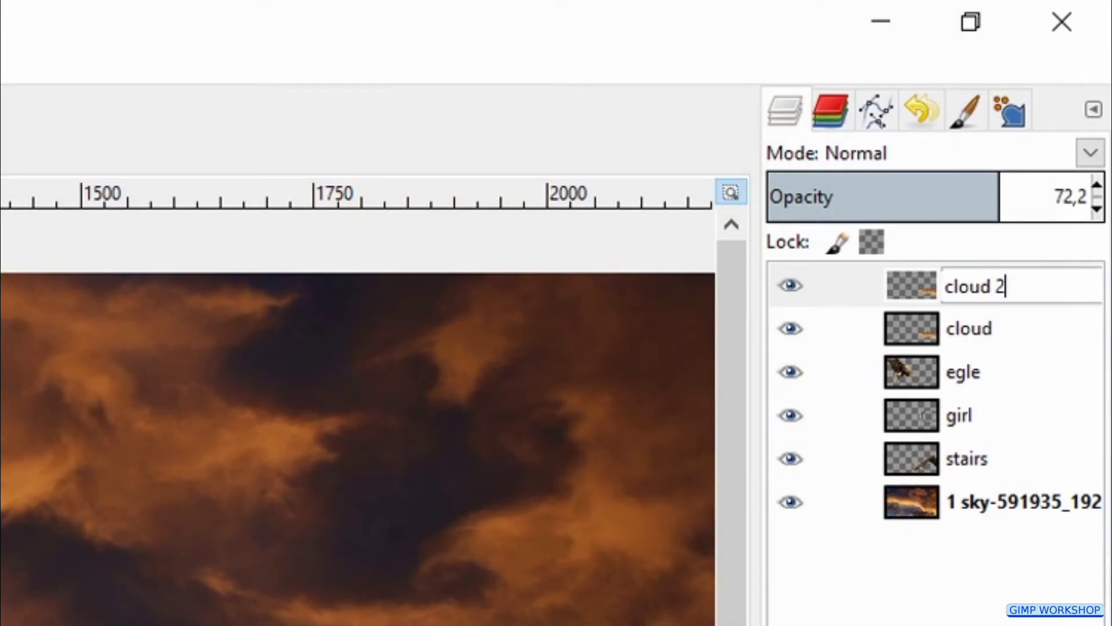
type("cloud 2")
key("Return")
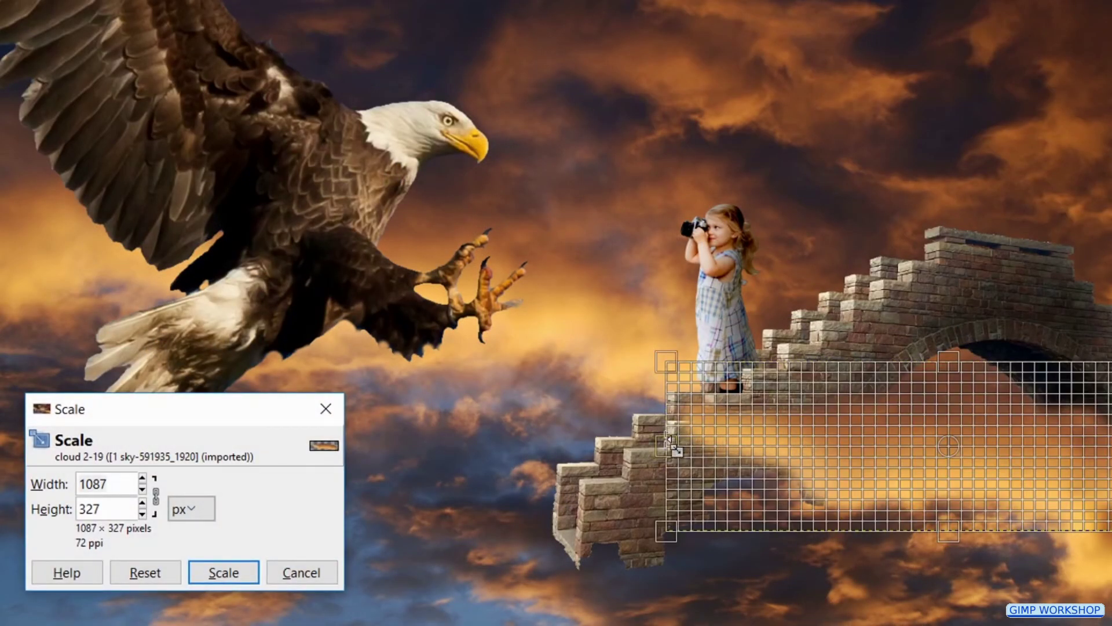
Scale cloud 2 to 1655×498 px and position it around the foot of the stairs.
left_click_drag(669, 440, 373, 441)
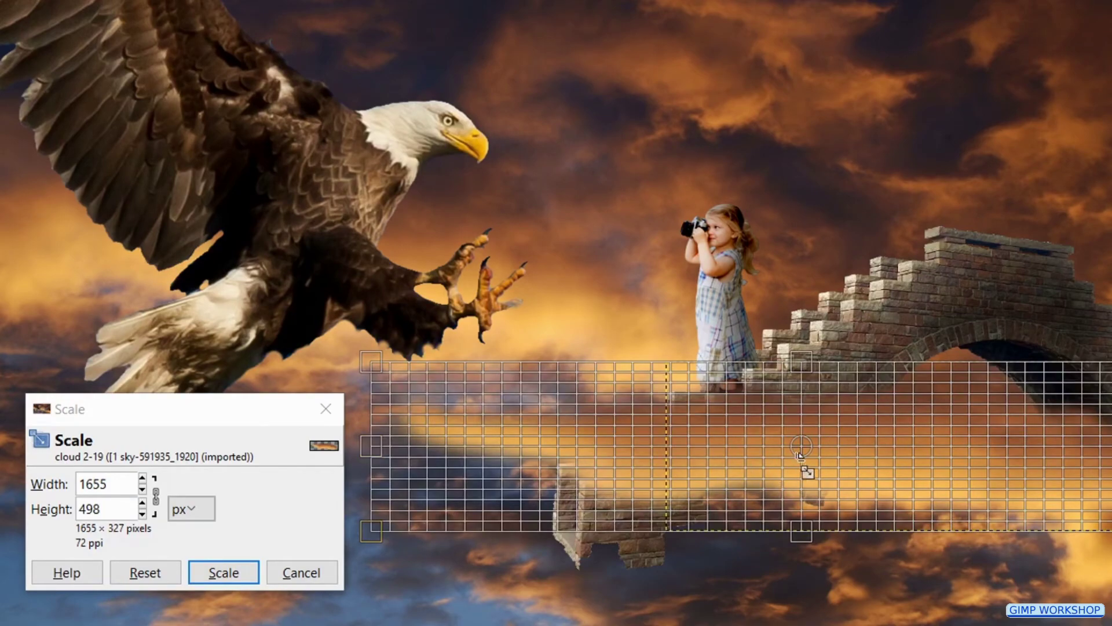
left_click_drag(805, 449, 0, 334)
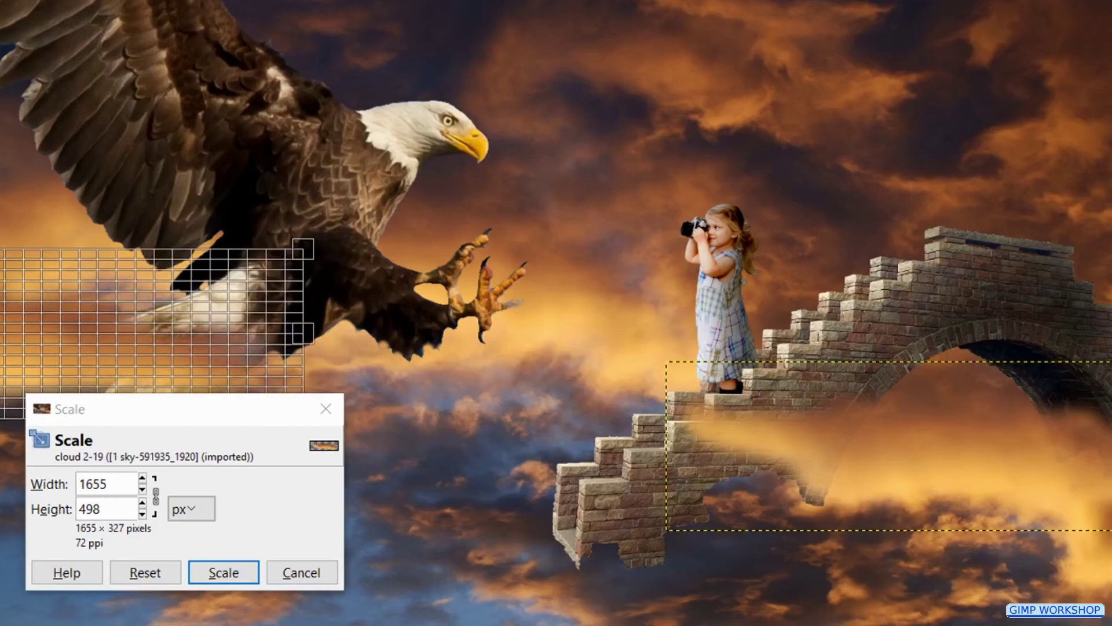
left_click(223, 574)
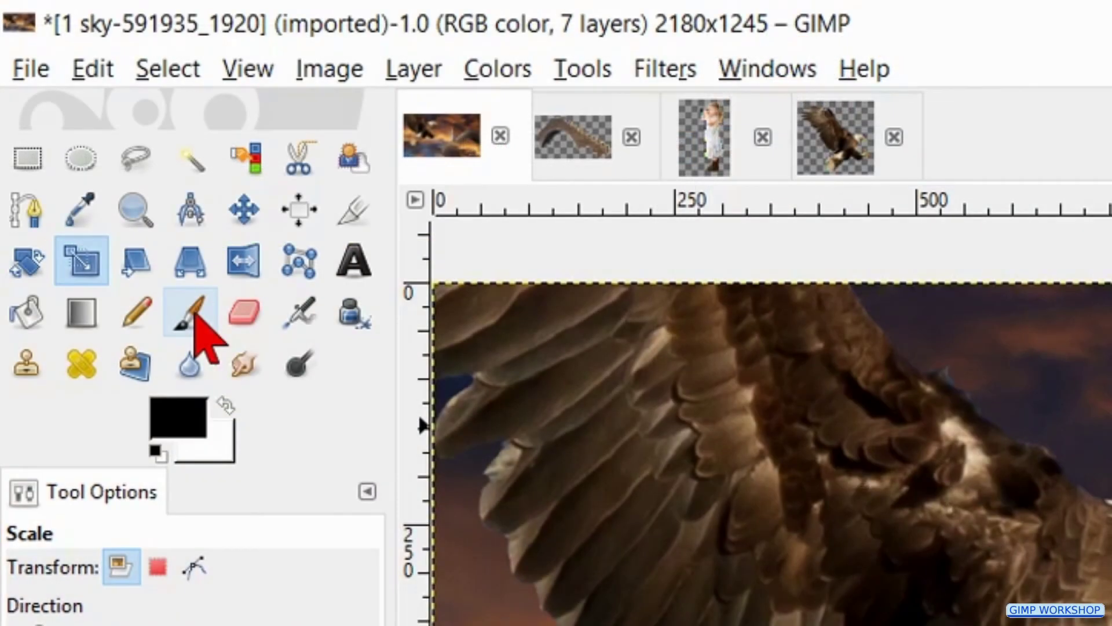
Paint soft black strokes with a 690 px brush over the lower-left, lower-right and left edges.
left_click(196, 318)
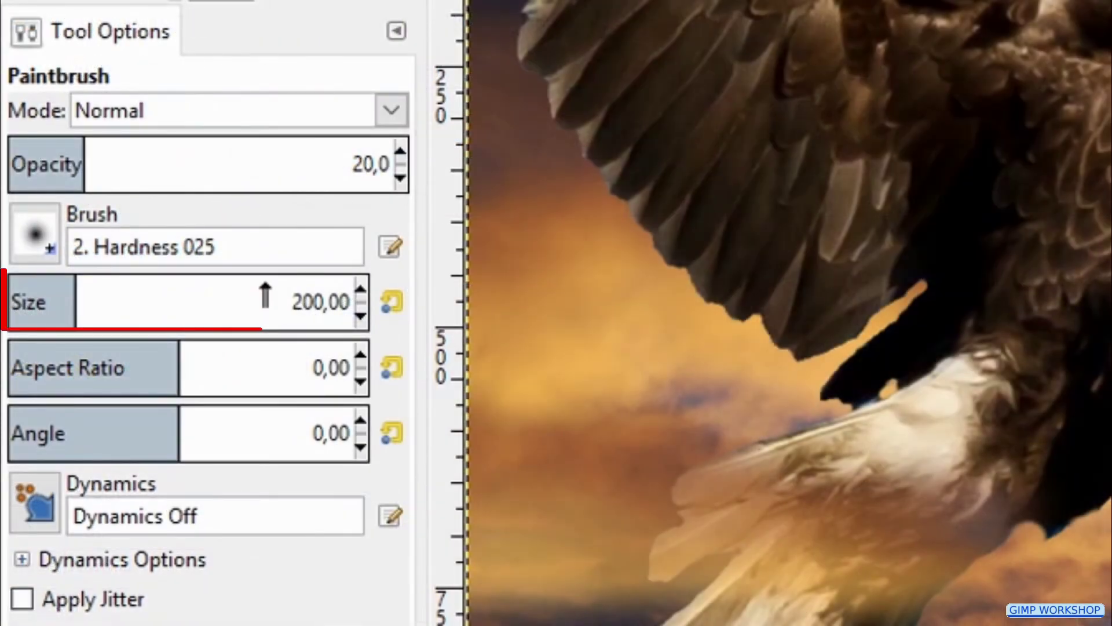
left_click_drag(261, 293, 248, 293)
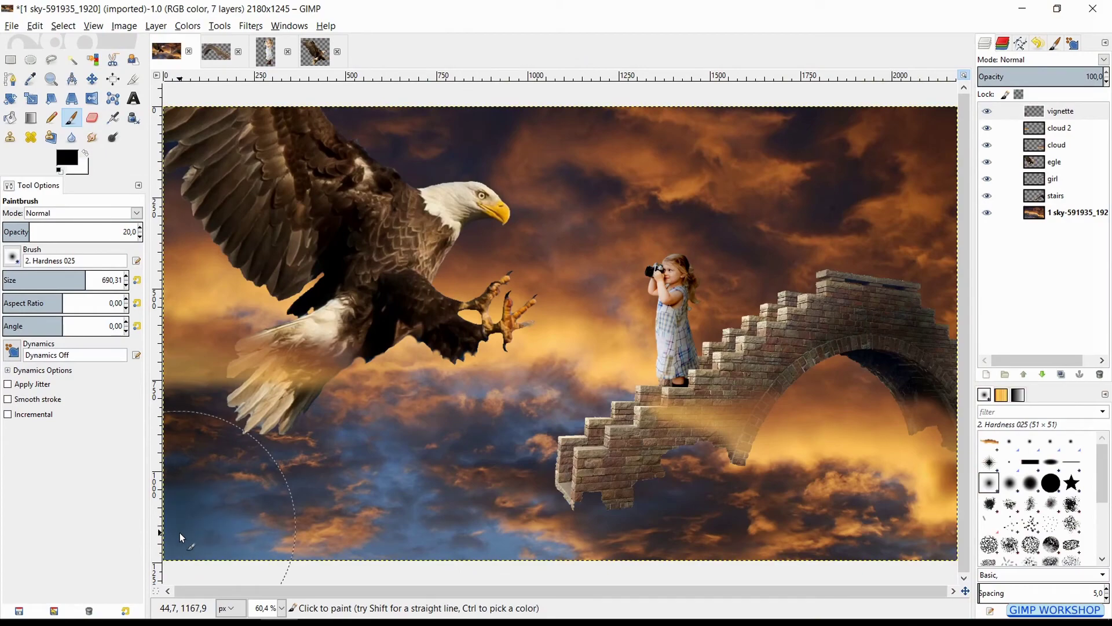
mouse_move(179, 533)
left_mouse_down()
mouse_move(235, 545)
mouse_move(343, 554)
mouse_move(201, 527)
left_mouse_up()
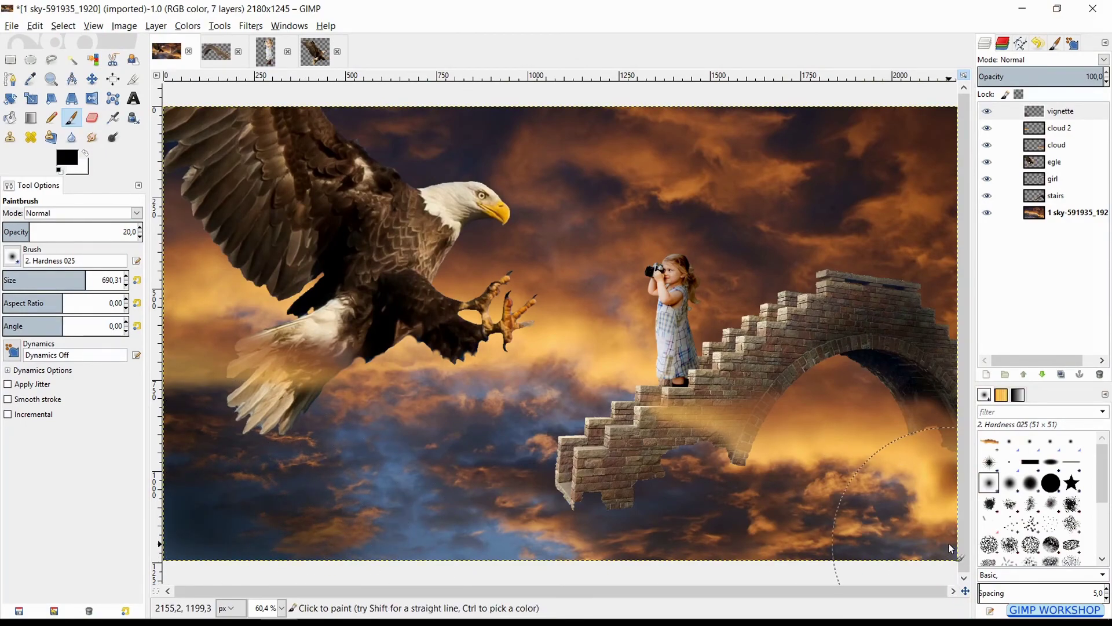
mouse_move(938, 539)
left_mouse_down()
mouse_move(820, 555)
mouse_move(945, 508)
mouse_move(959, 429)
left_mouse_up()
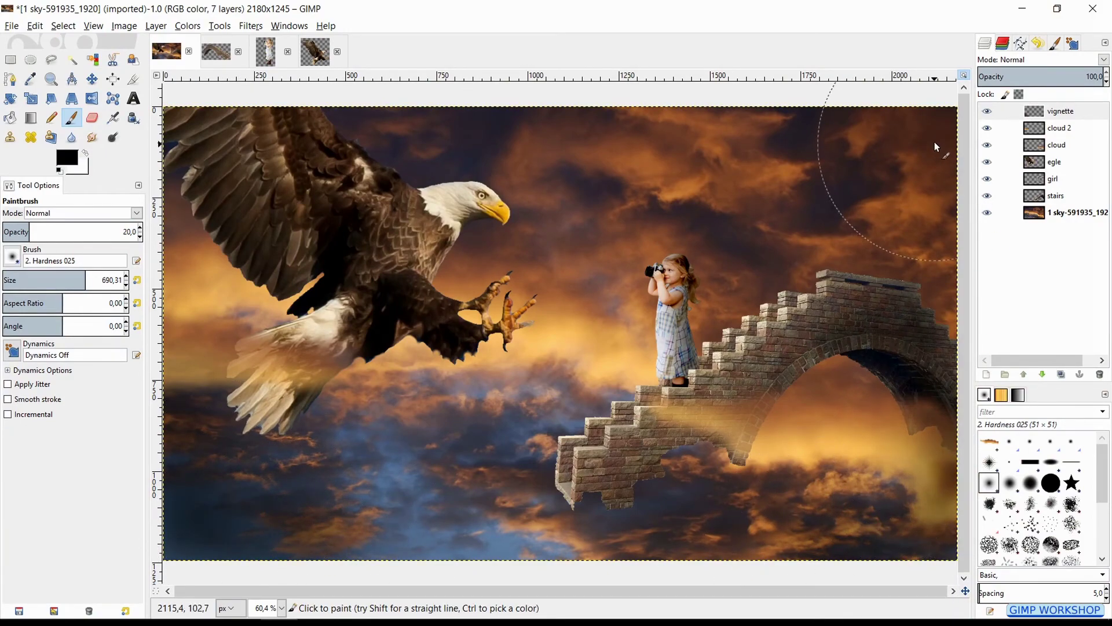
mouse_move(210, 120)
left_mouse_down()
mouse_move(259, 124)
mouse_move(199, 169)
mouse_move(176, 257)
mouse_move(181, 304)
mouse_move(213, 183)
left_mouse_up()
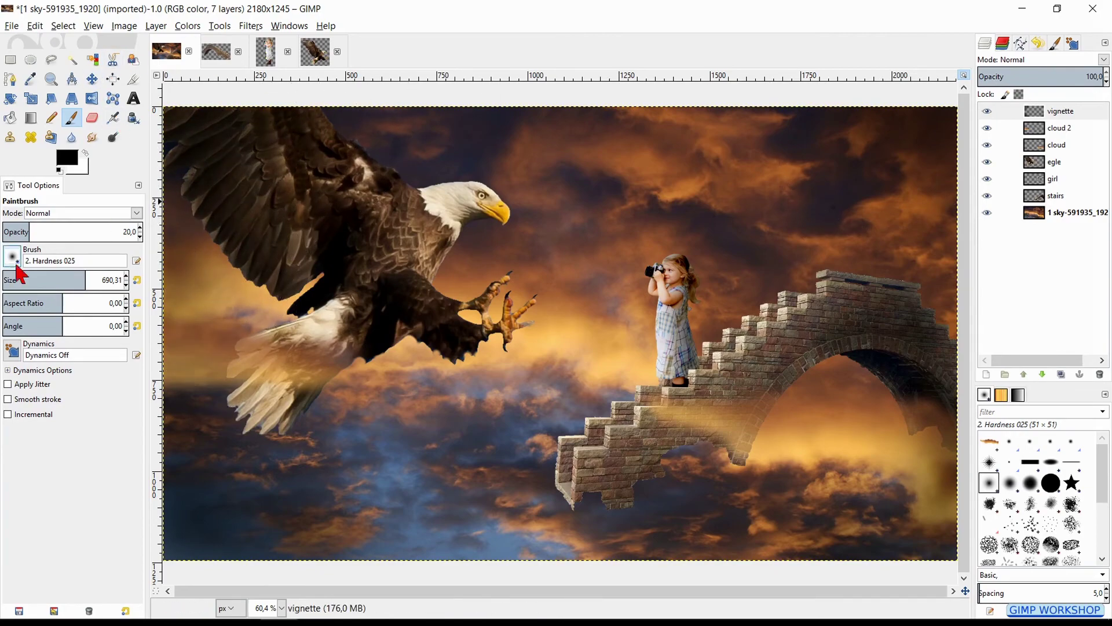